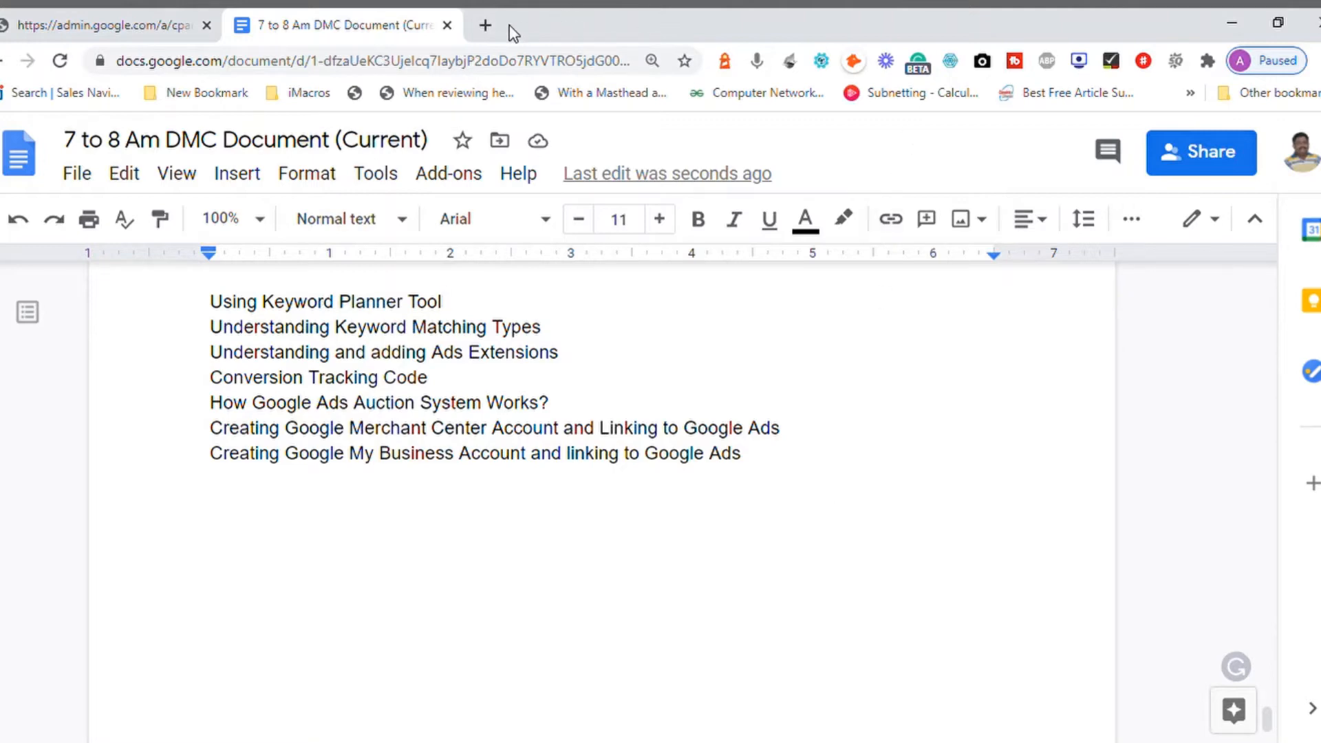
- Search Google for "google keyword planner tool" in a new browser tab
left_click(487, 25)
type("google k")
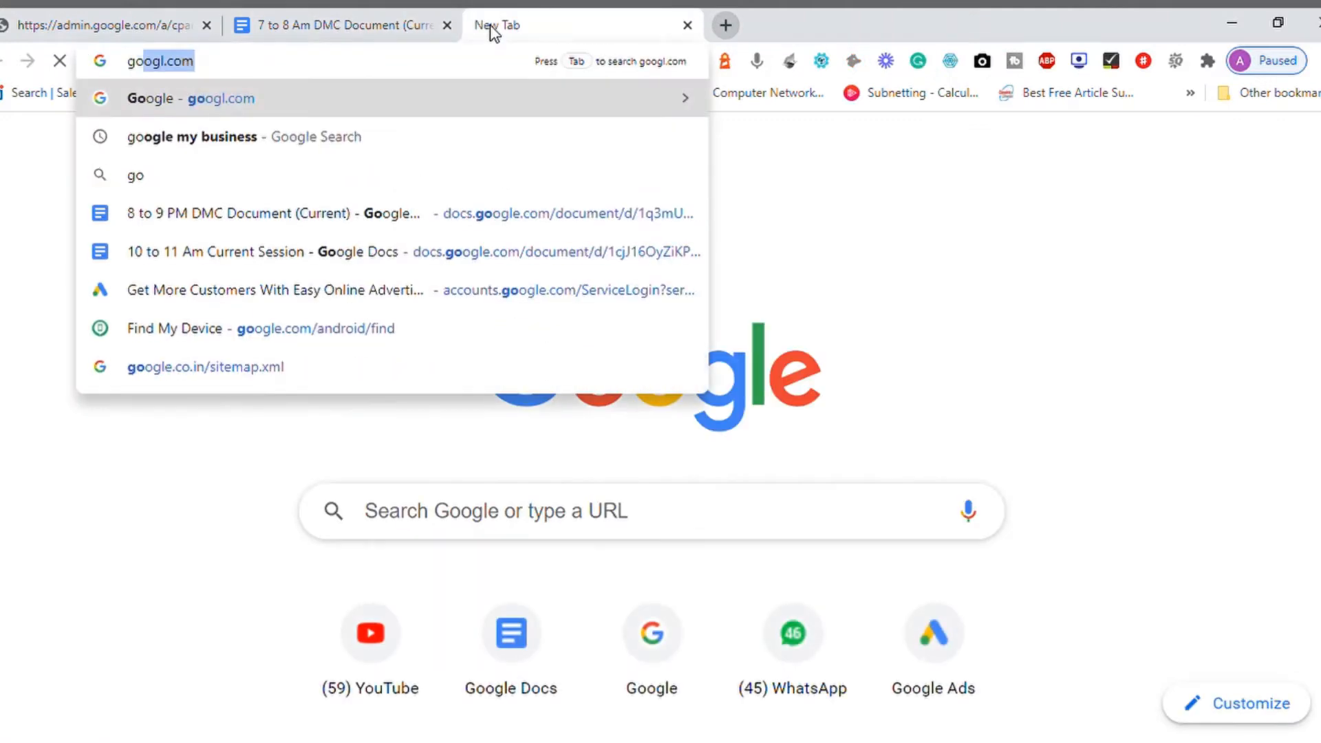
type("eyw")
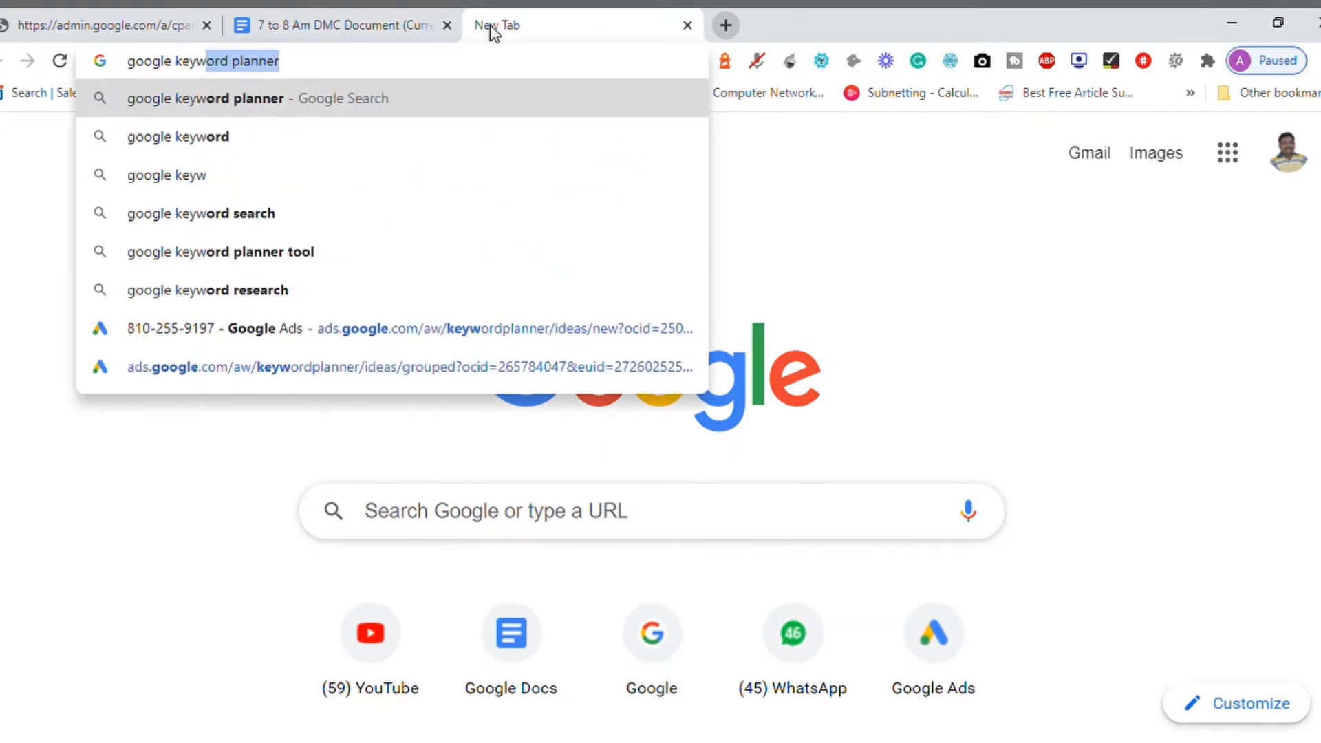
key("Right")
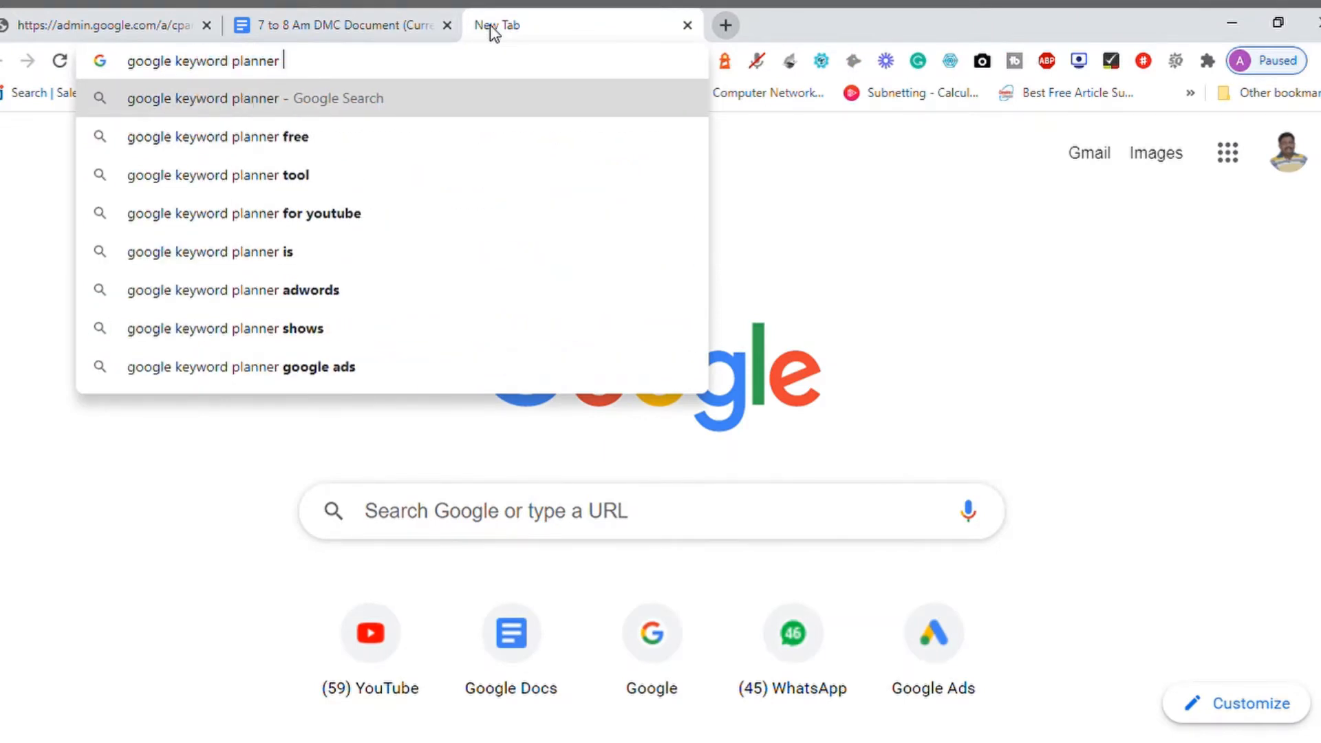
type("tool")
key("Return")
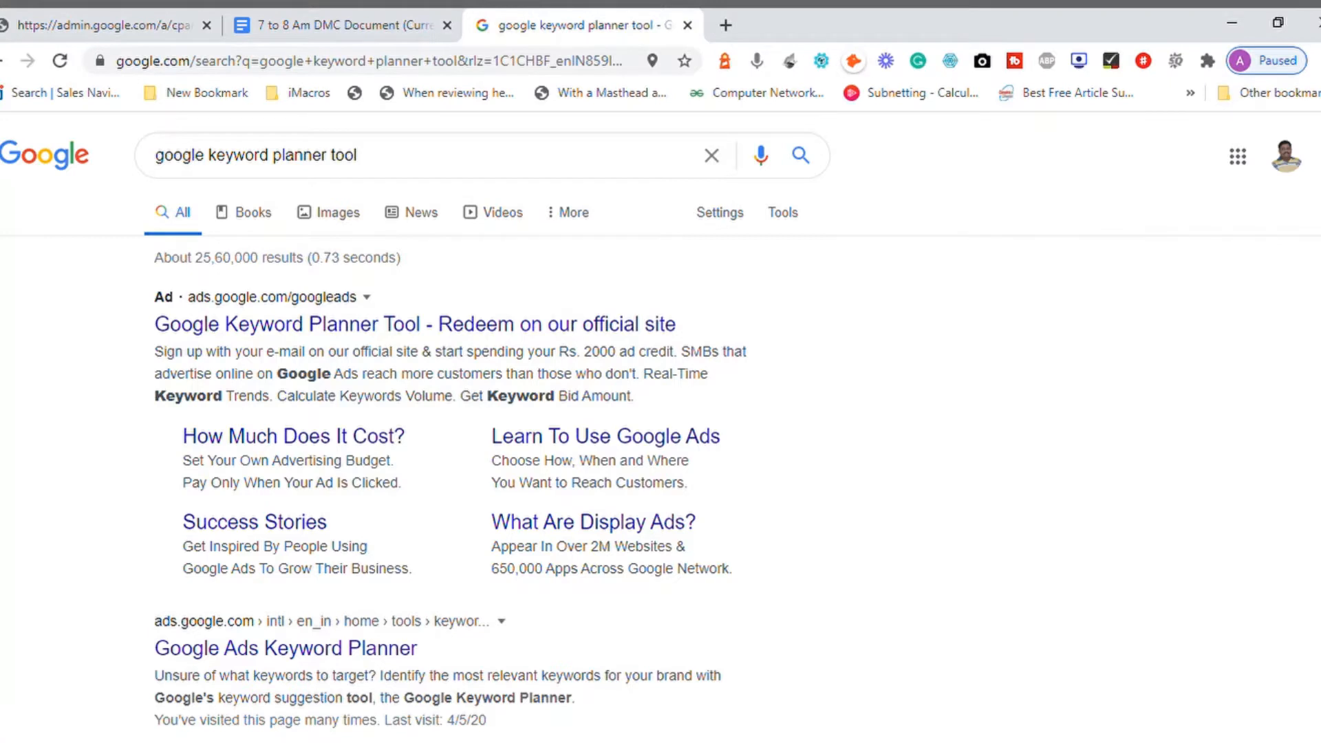
- Open Keyword Planner through the Google Ads Keyword Planner result, using the first listed account, and dismiss the account protection alert
scroll(661, 427, "down", 3)
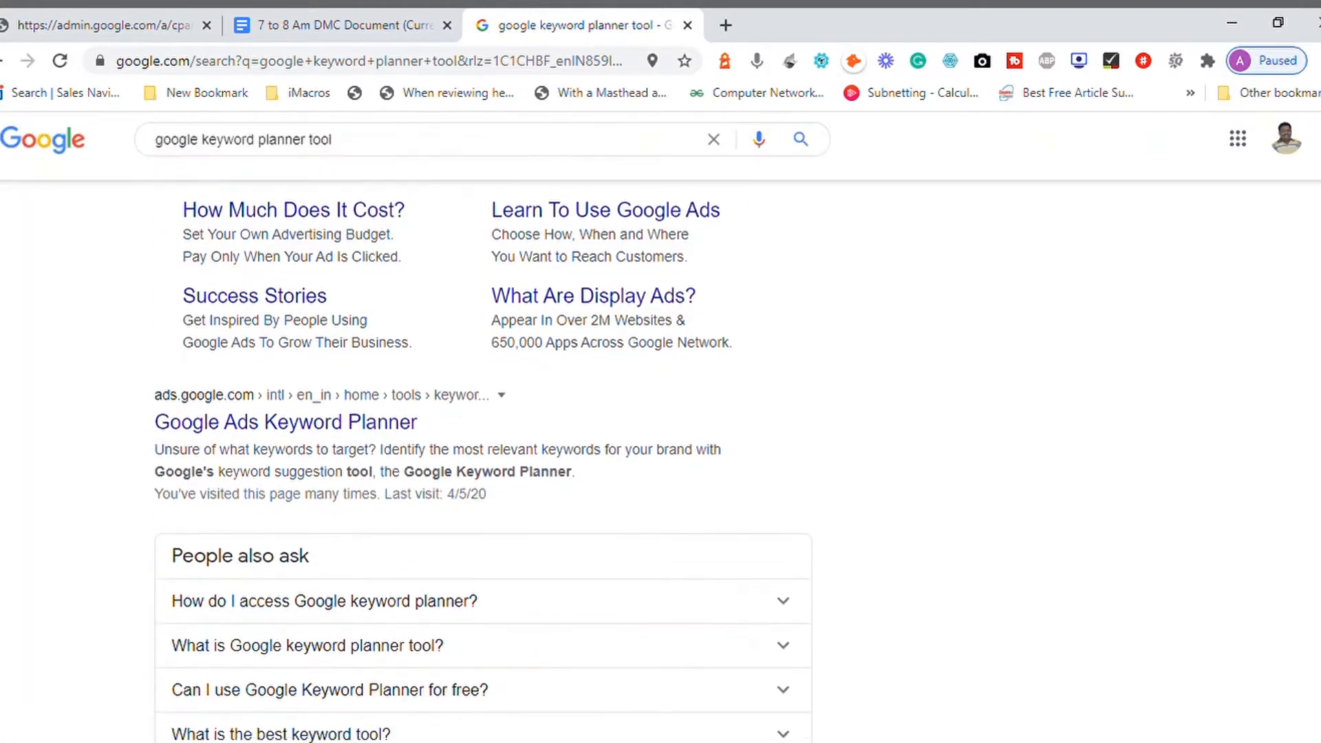
left_click(369, 432)
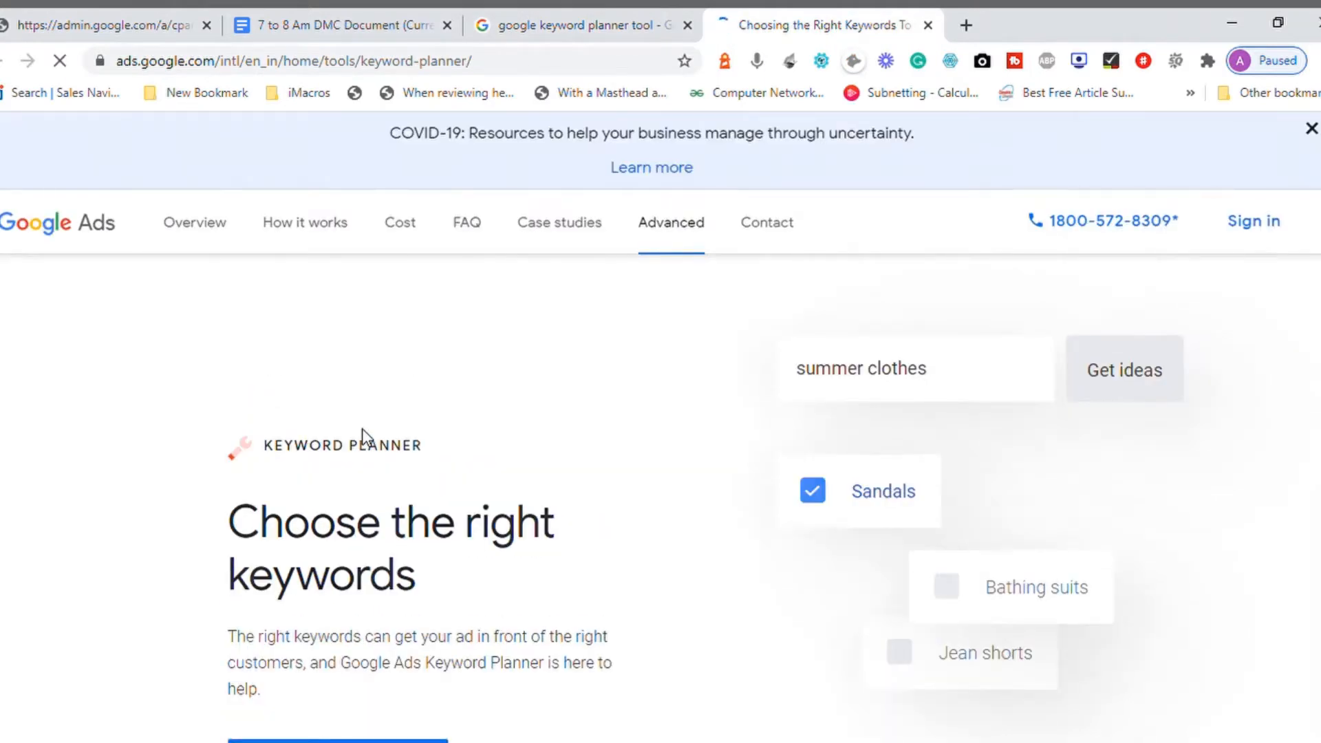
scroll(705, 456, "down", 2)
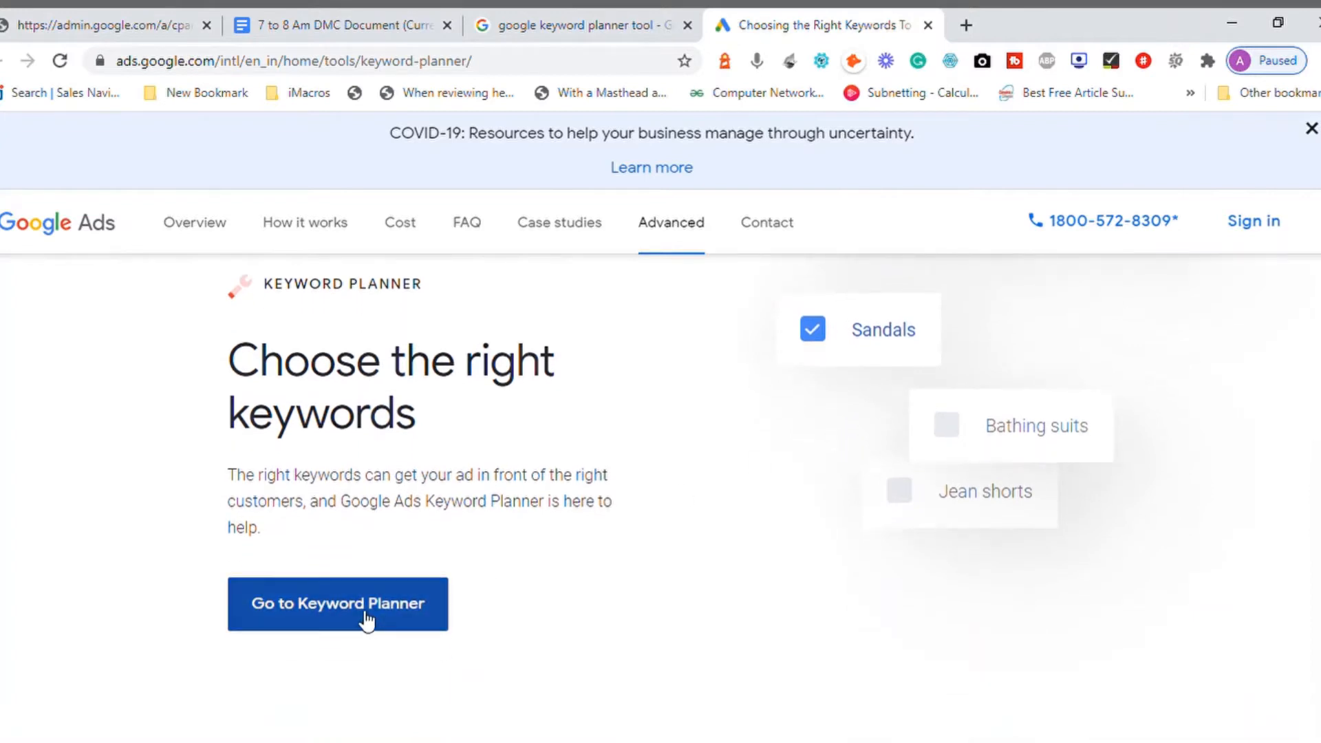
left_click(358, 610)
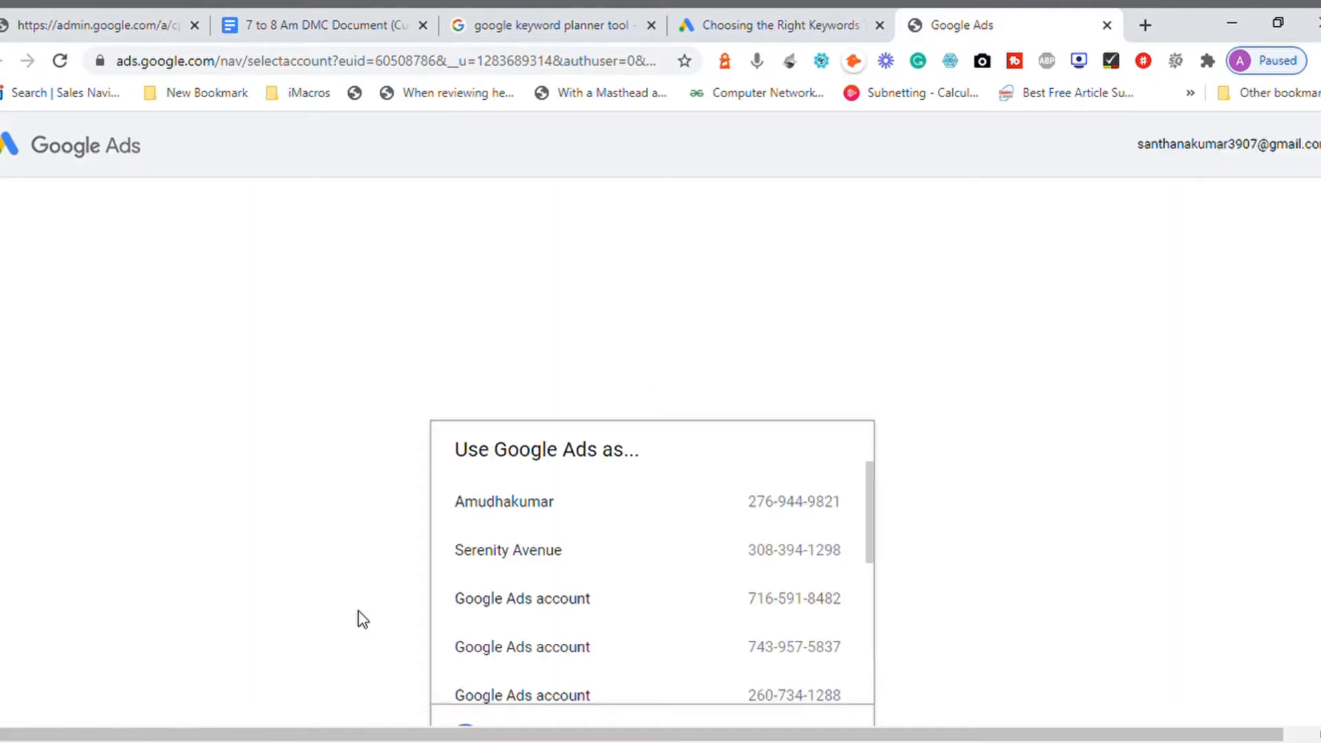
left_click(506, 513)
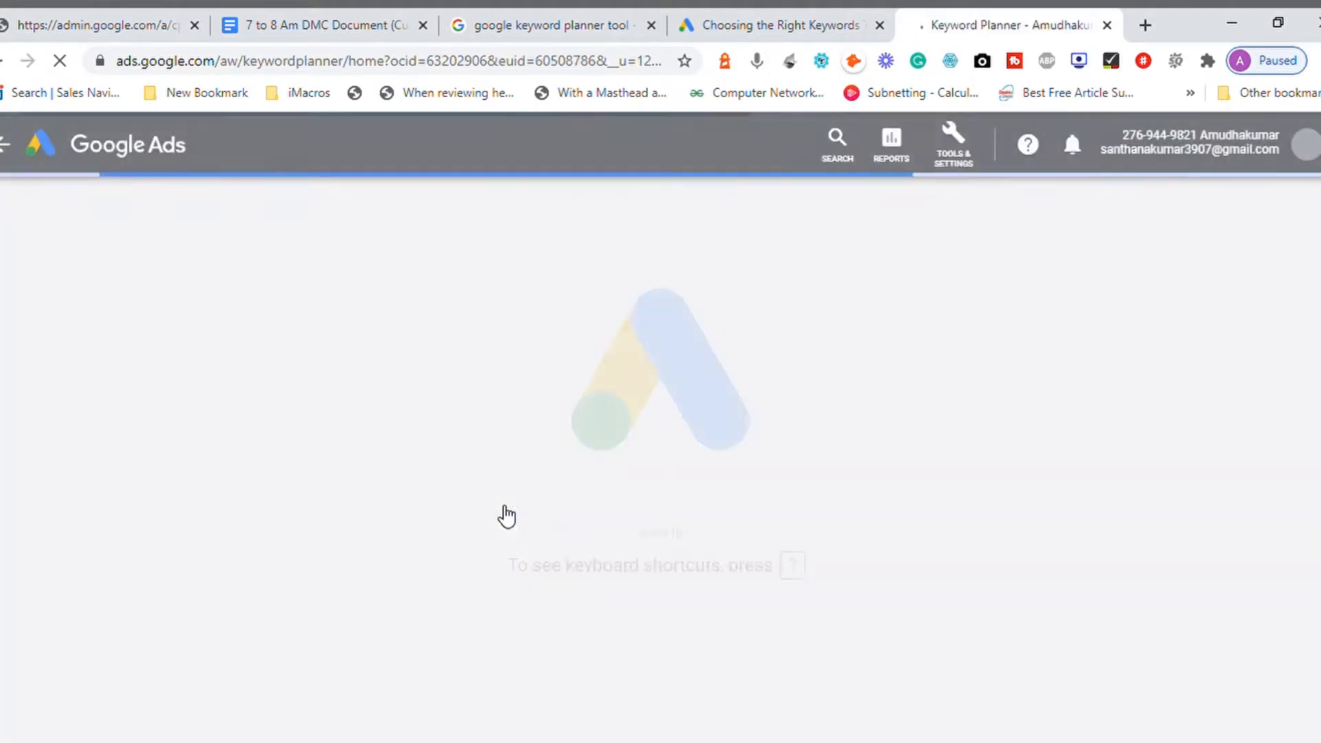
left_click(783, 32)
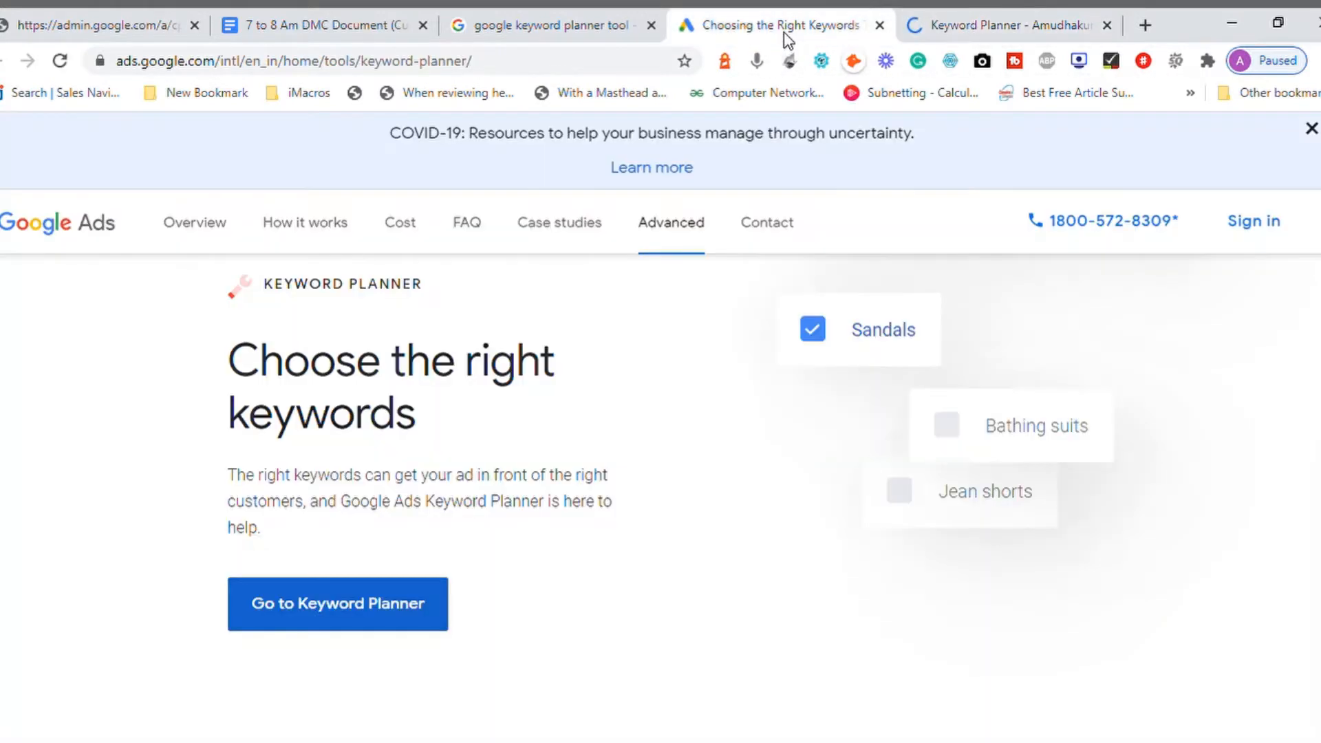
left_click(940, 27)
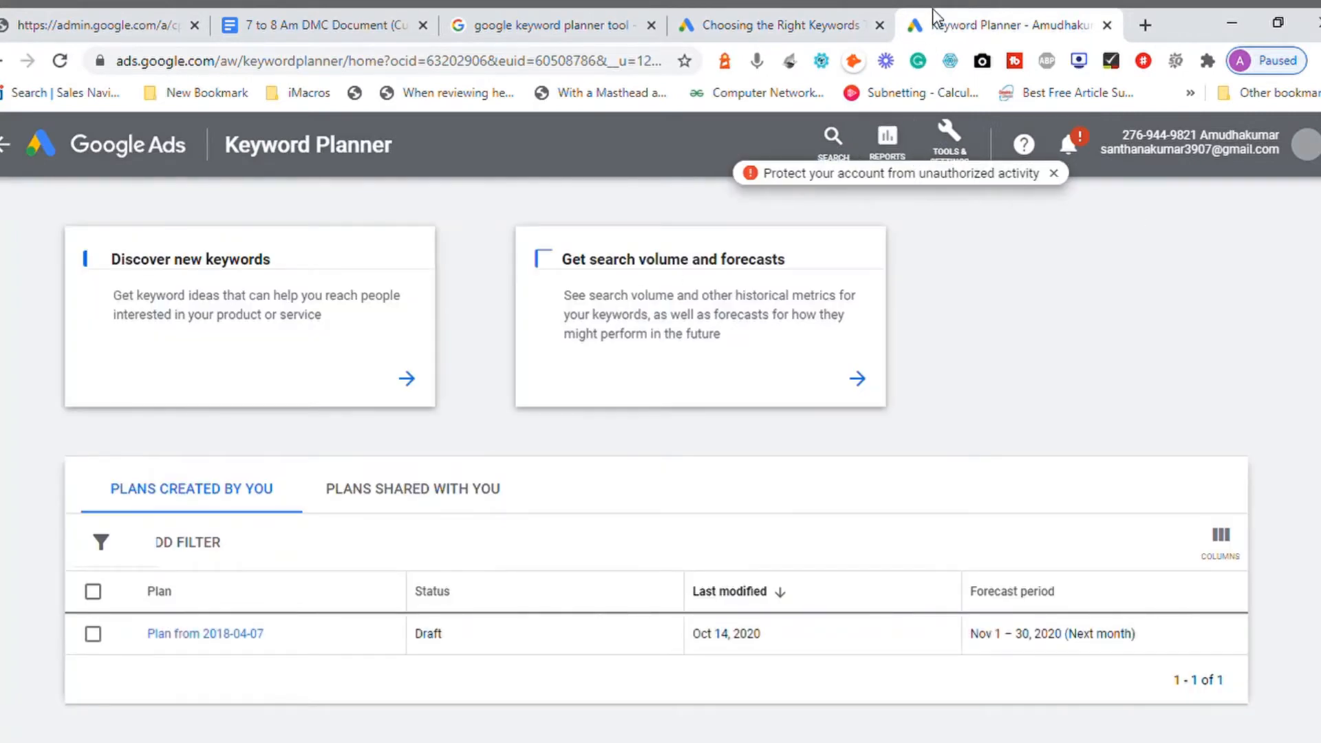
left_click(1053, 174)
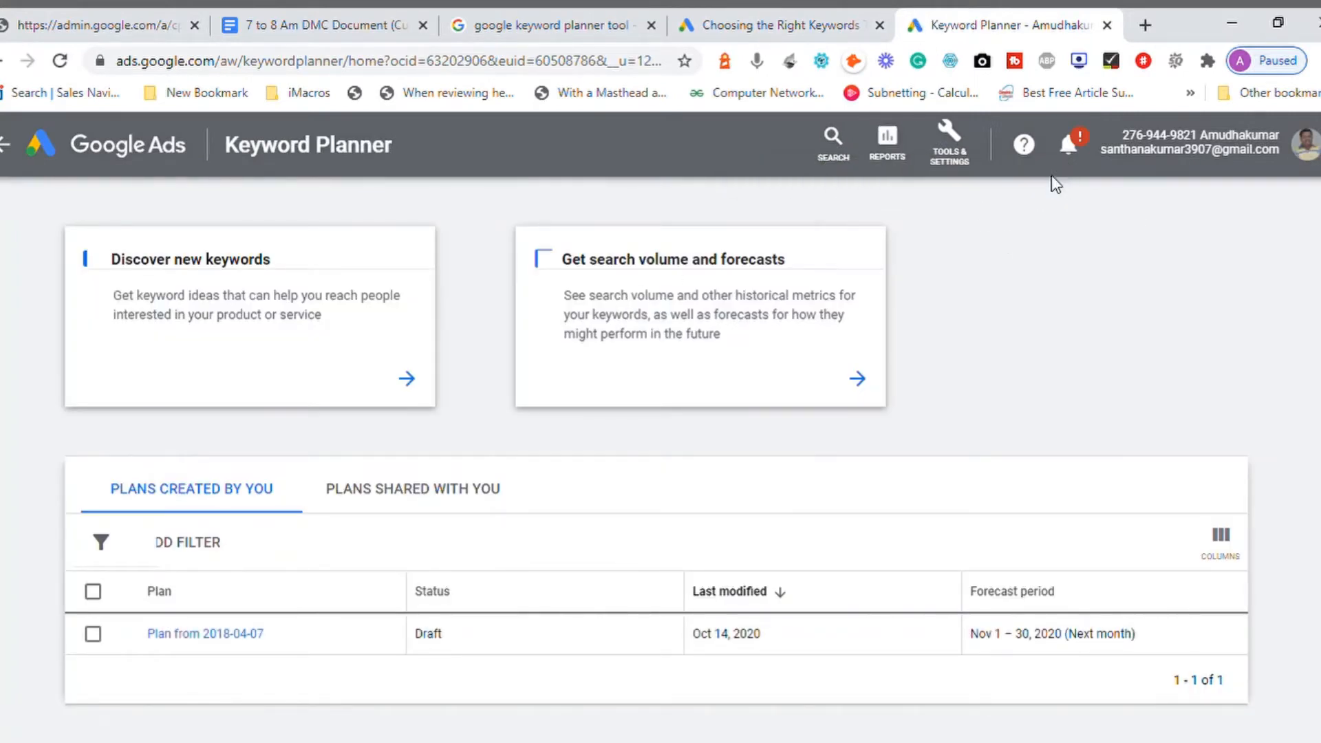
left_click(976, 161)
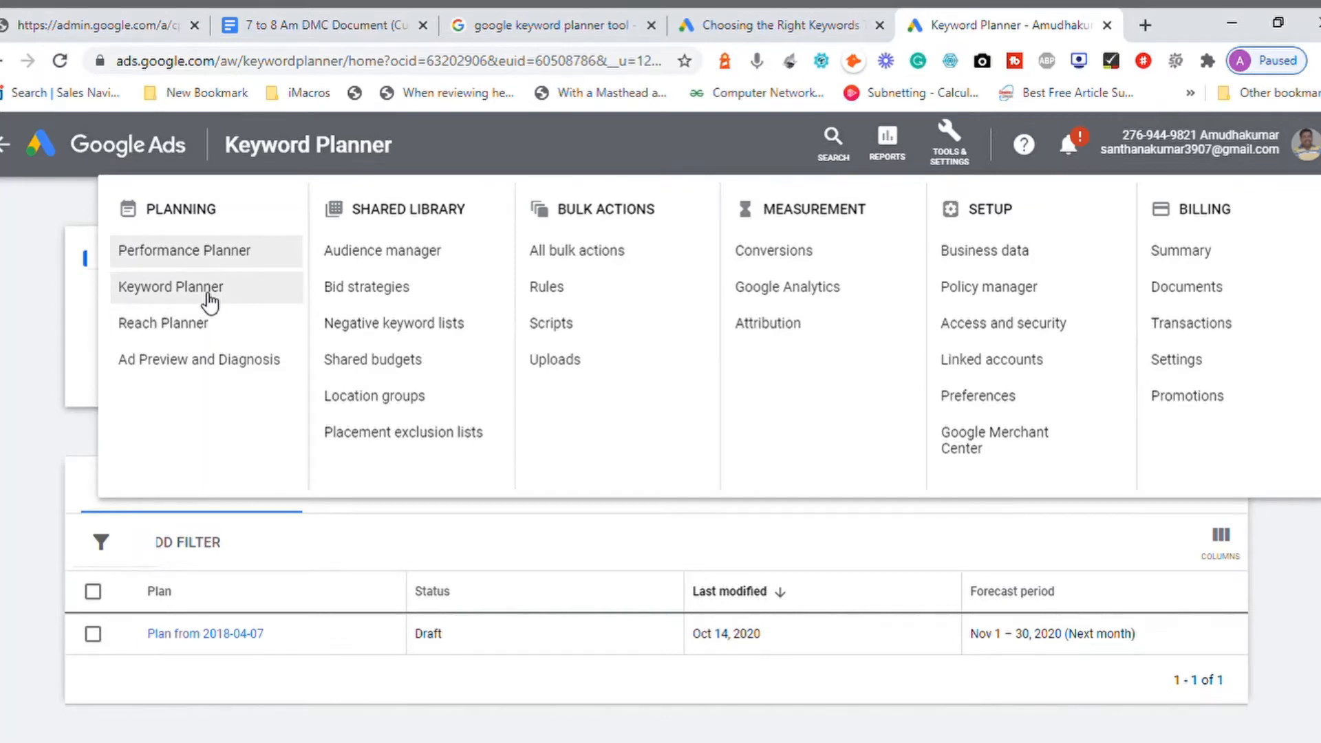
left_click(803, 34)
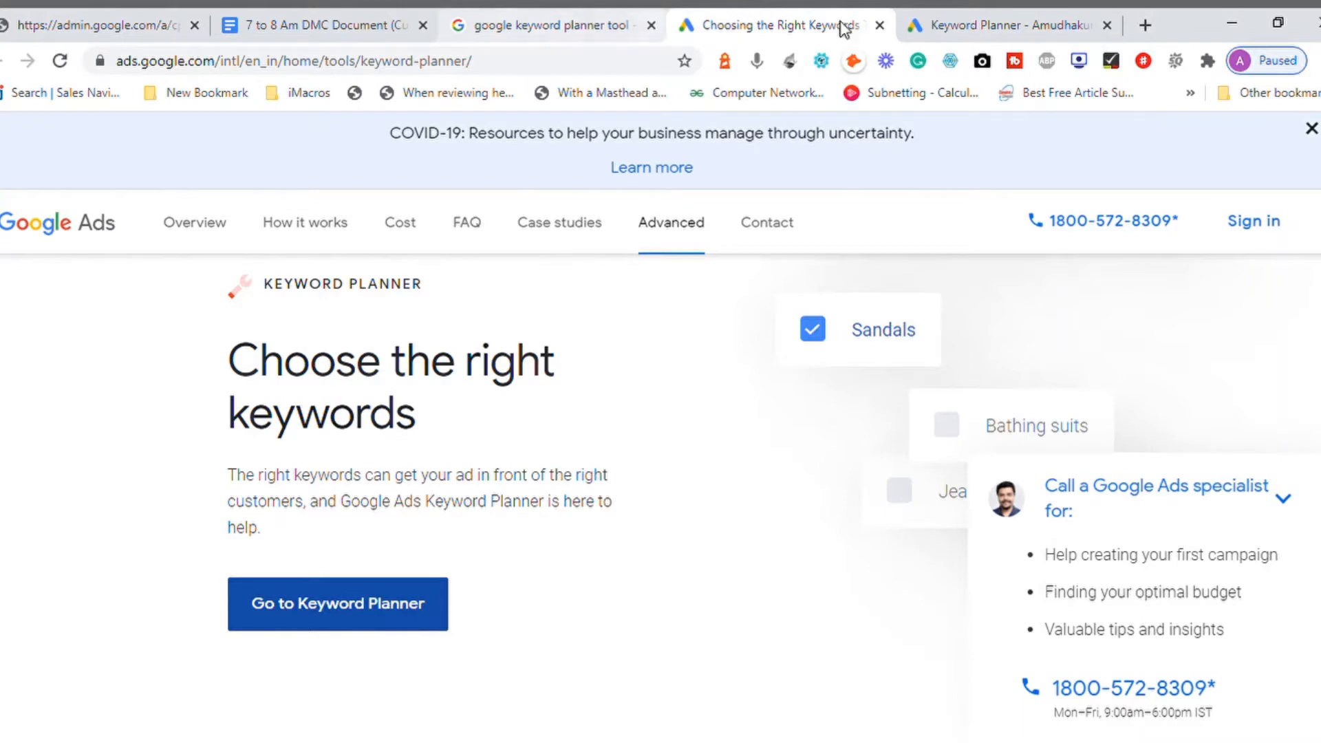
left_click(972, 27)
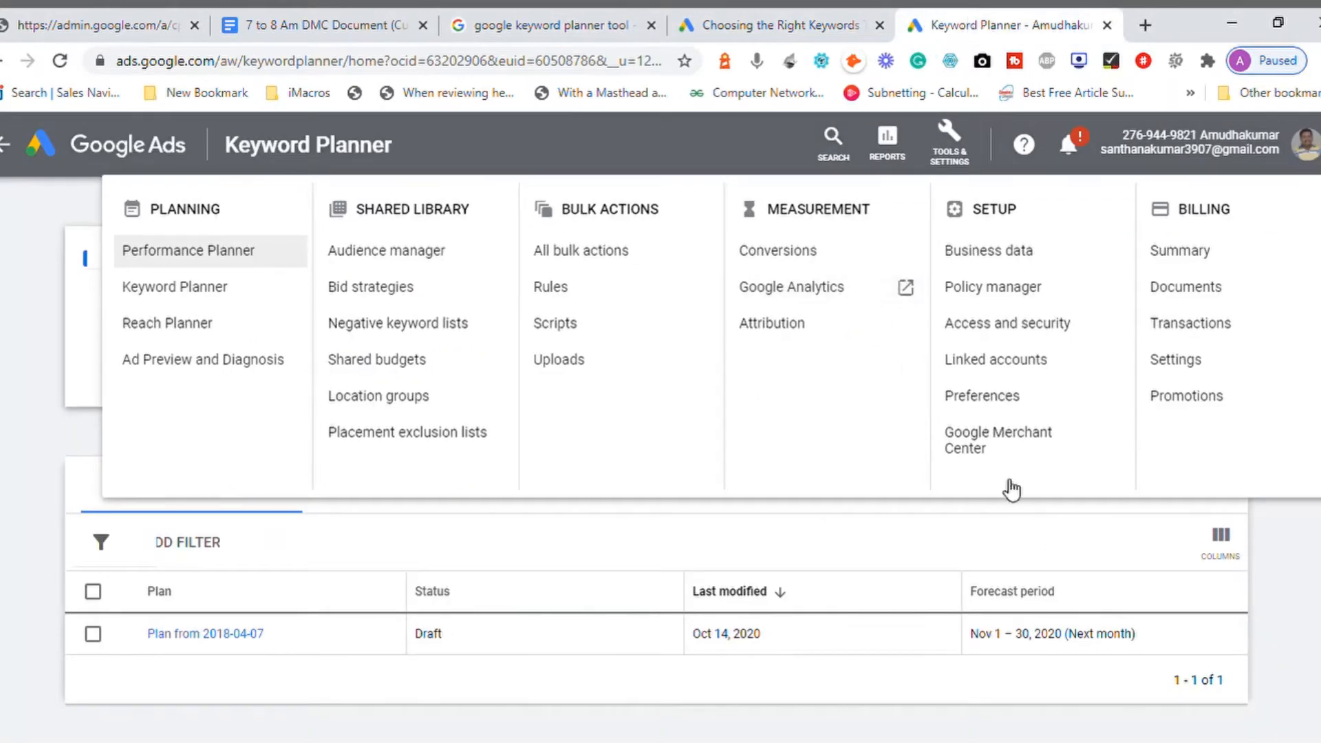
left_click(1296, 590)
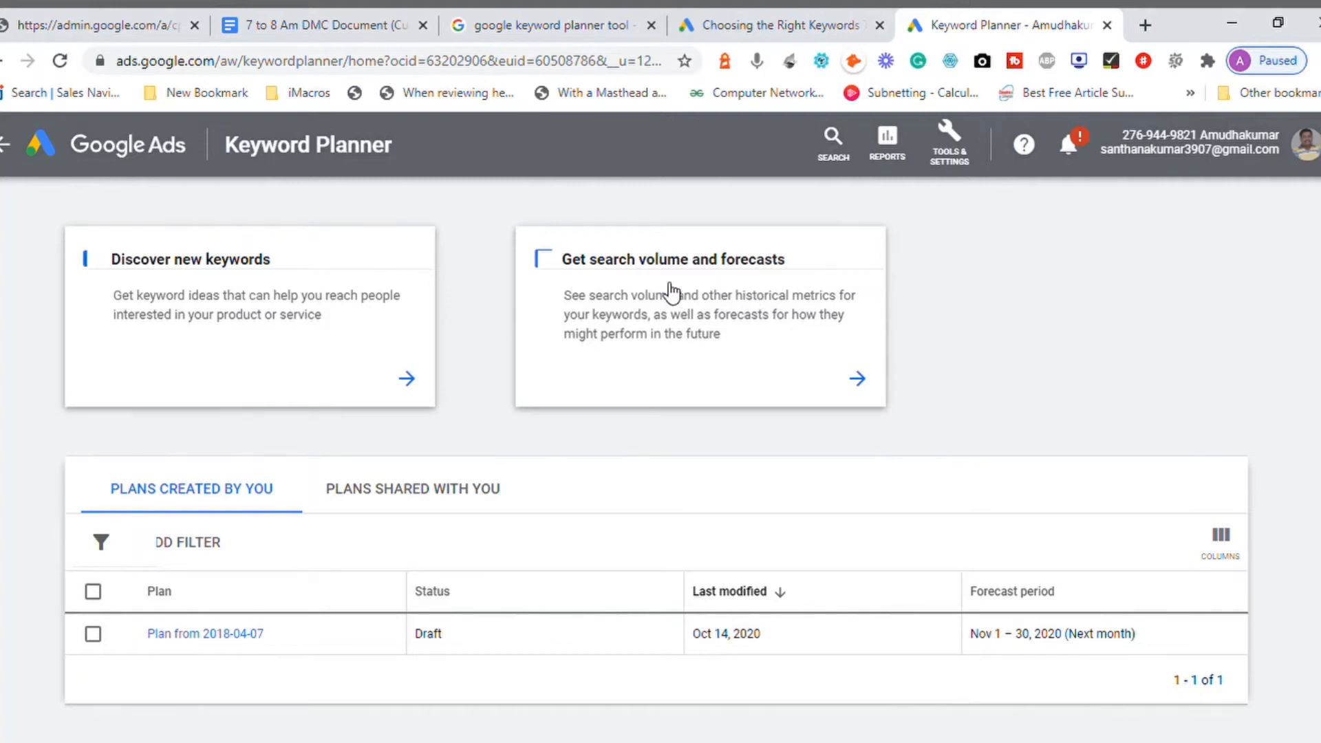
- Start discovering new keywords from keywords rather than a website and enter "online digital marketing course" as the first one
left_click(238, 340)
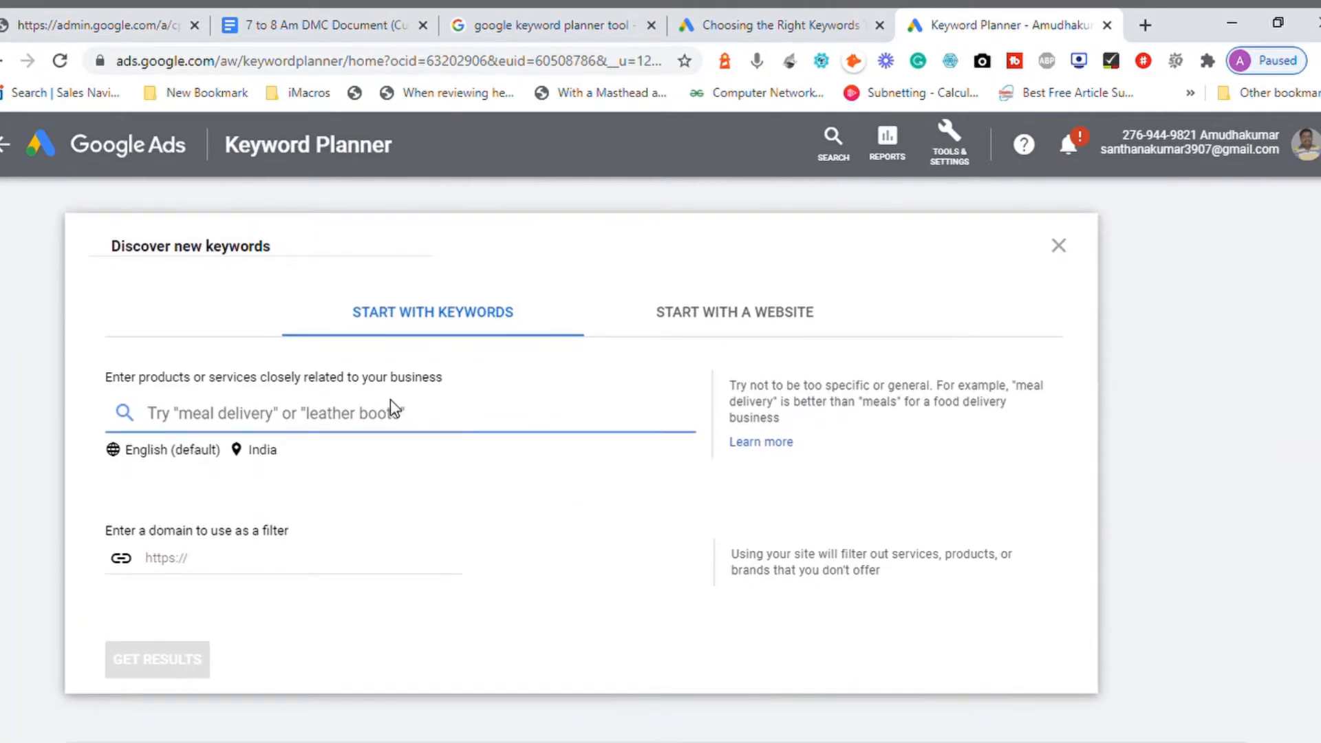
left_click(759, 315)
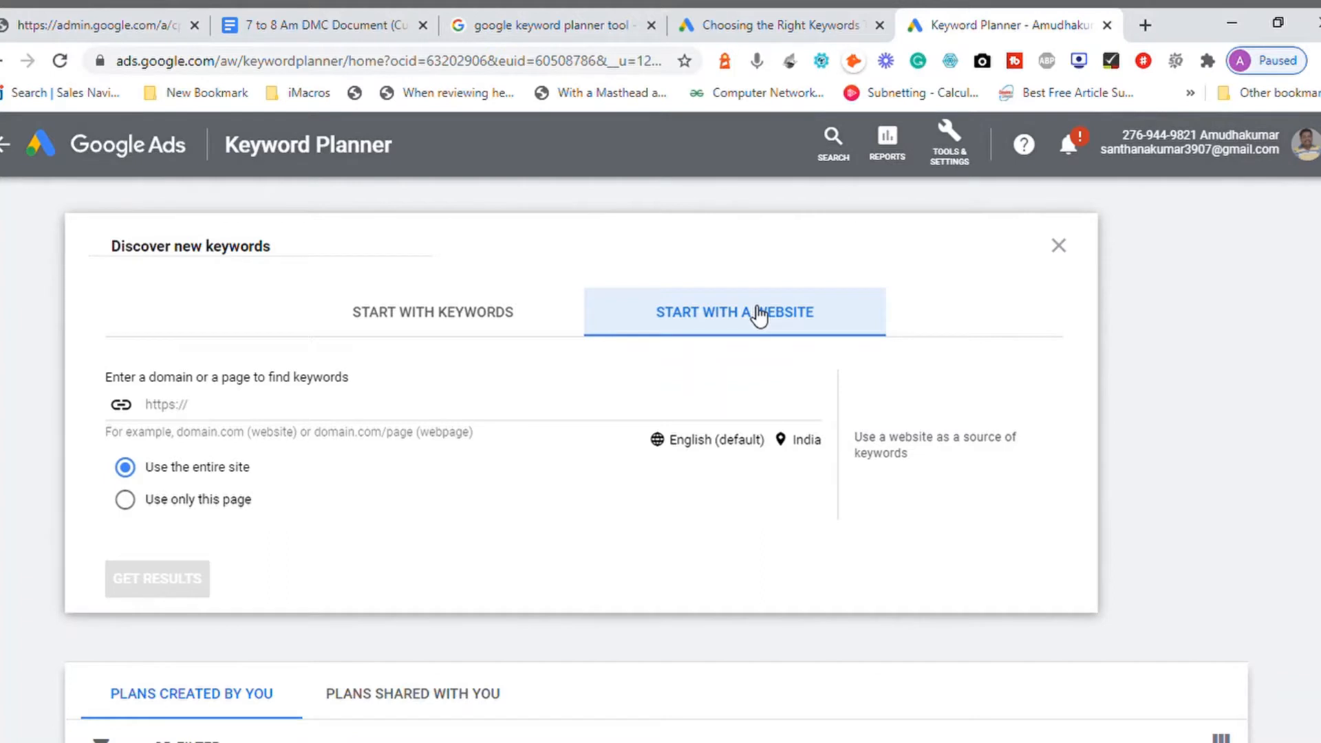
left_click(426, 310)
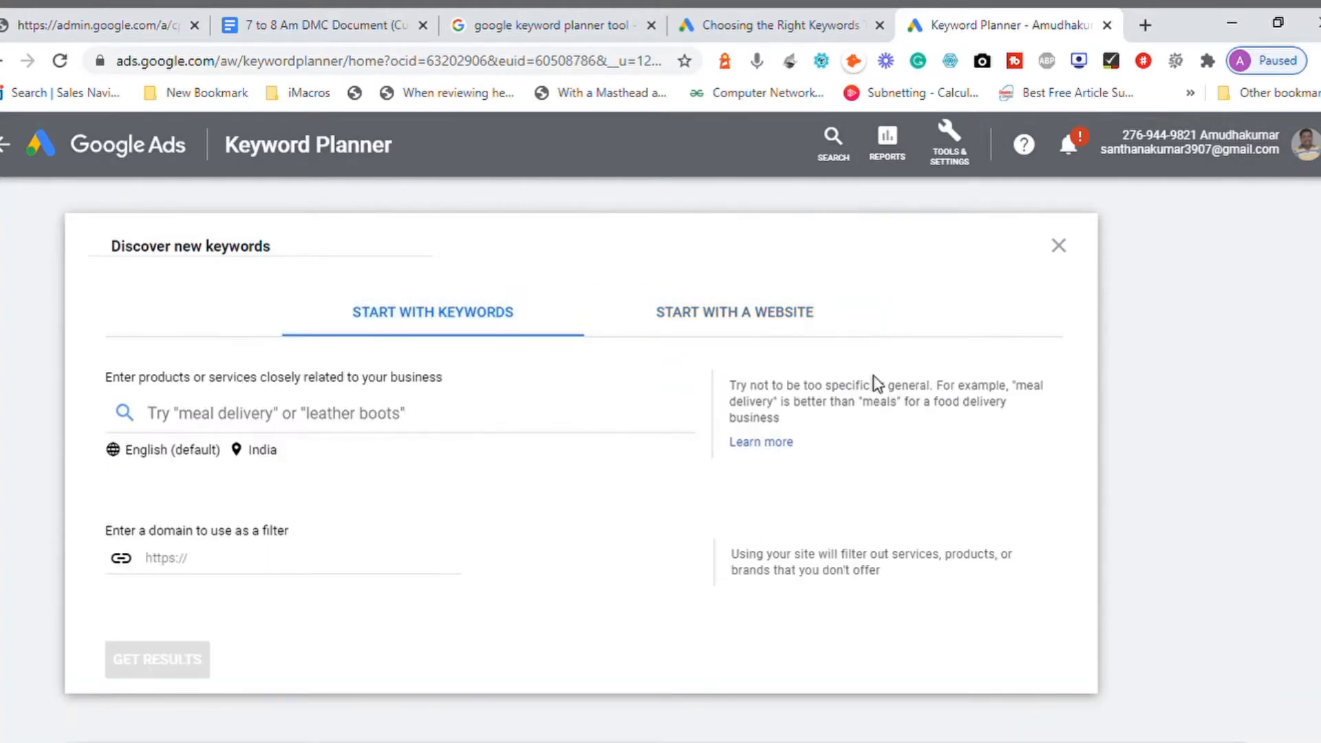
left_click(405, 427)
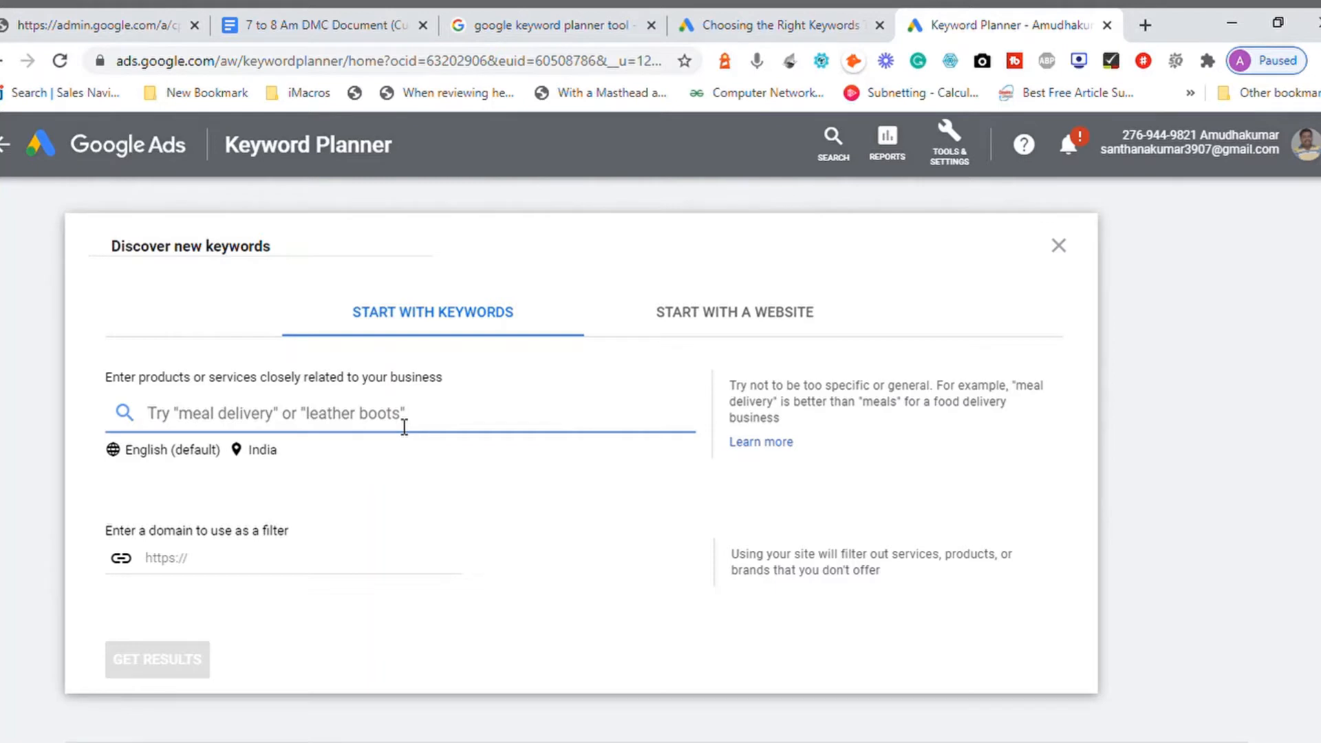
type("onli")
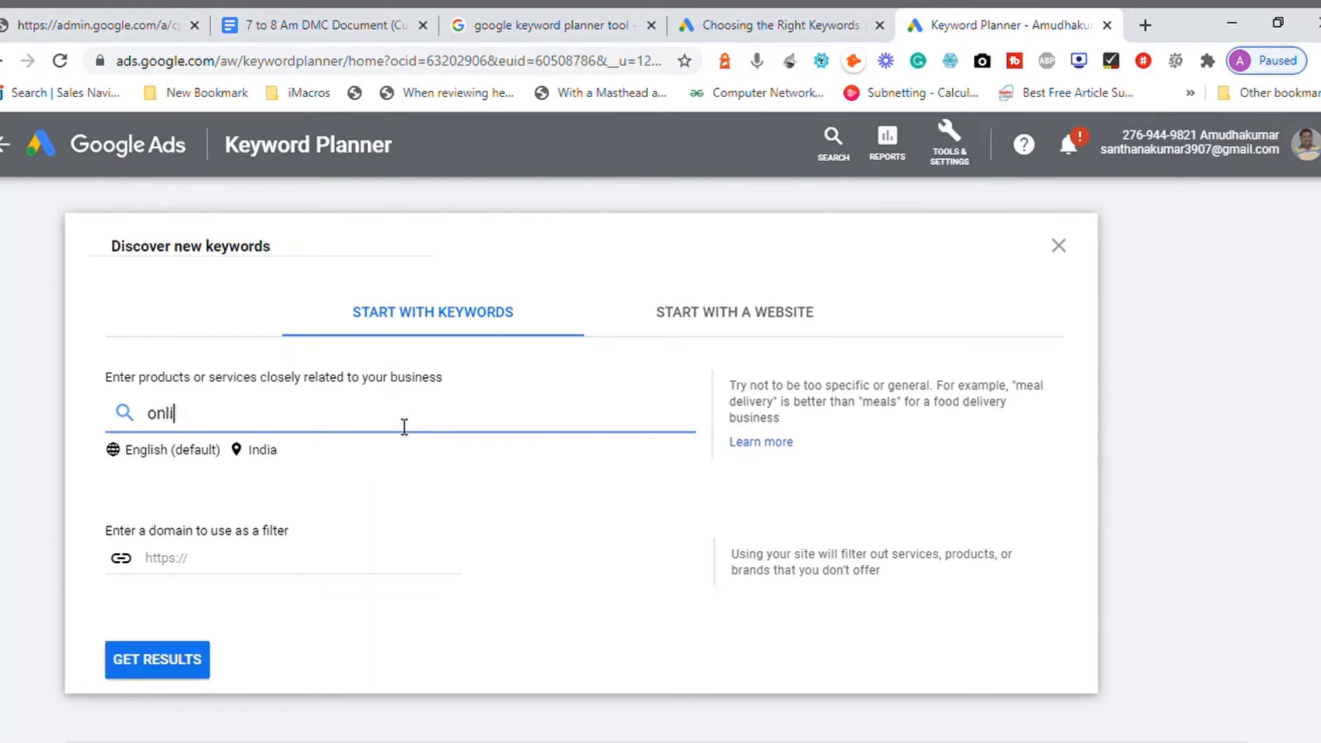
type("ne digital marke")
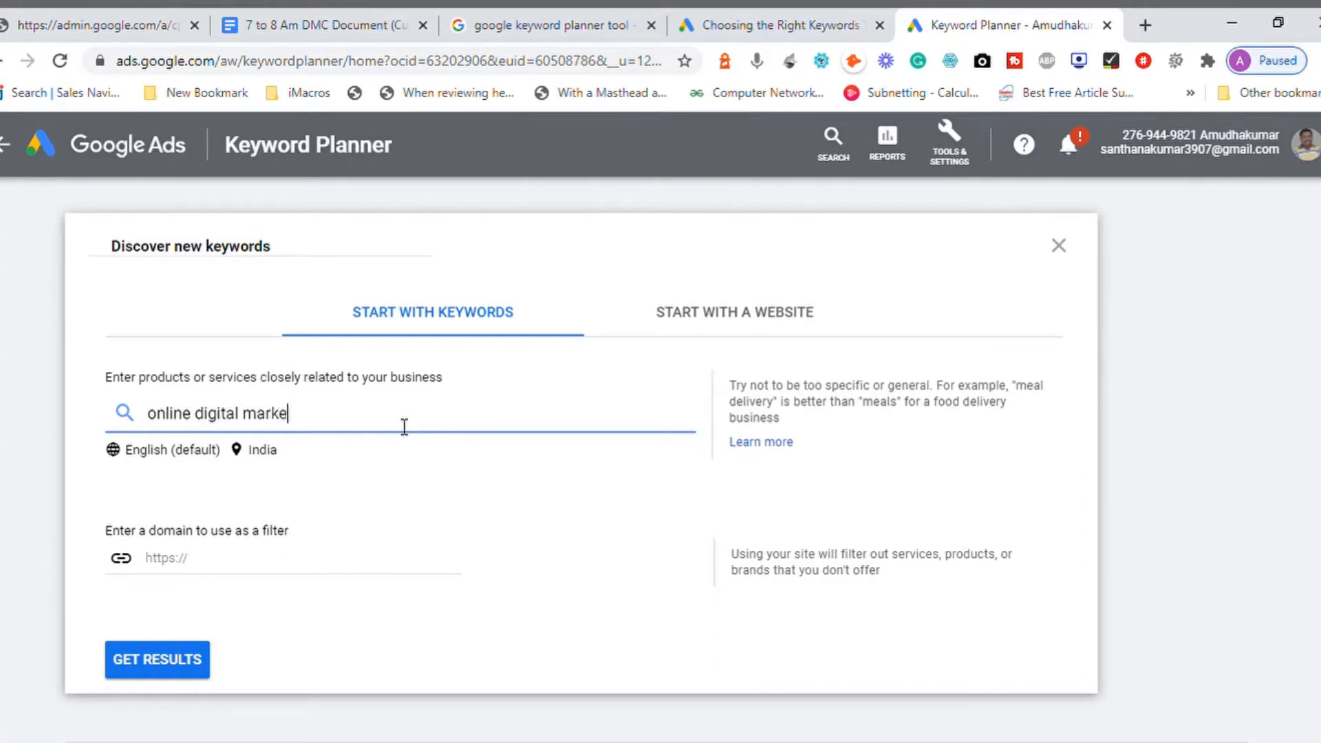
type("ting course")
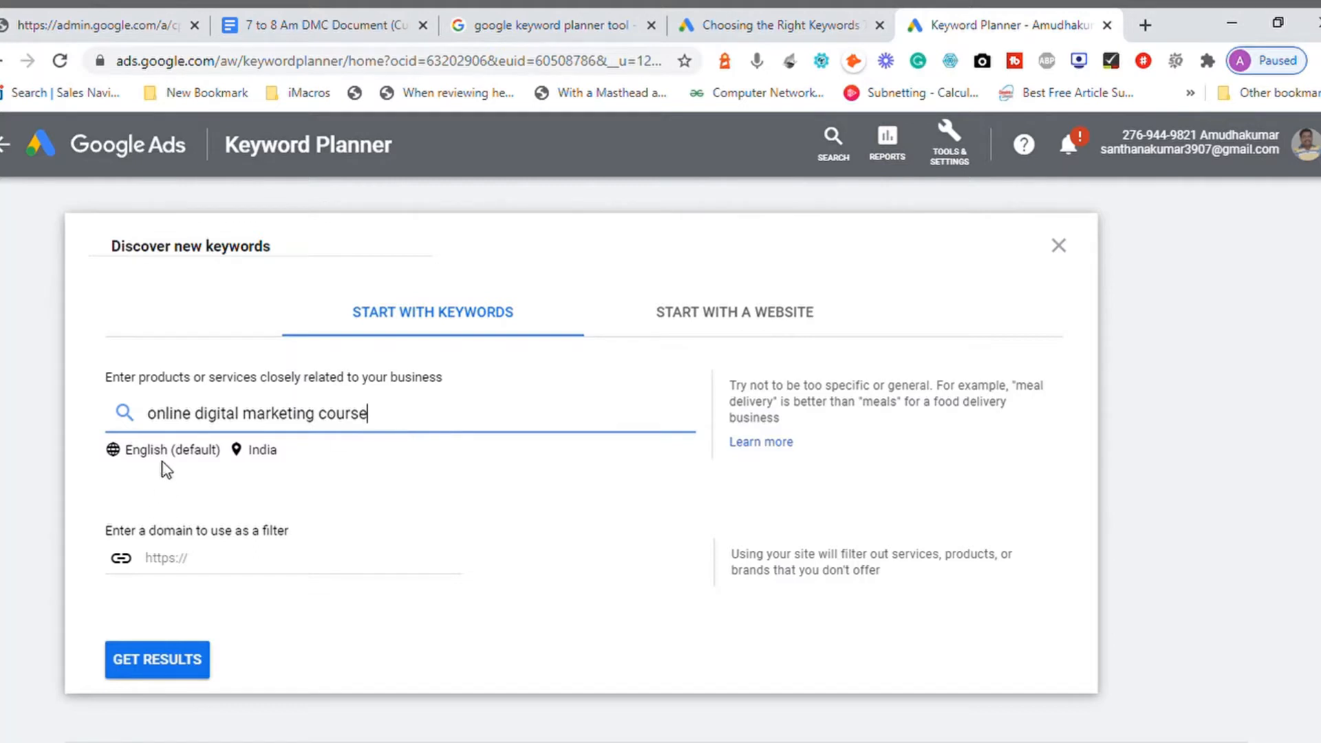
- Replace India with the state of Tamil Nadu as the targeted location and save it
left_click(273, 454)
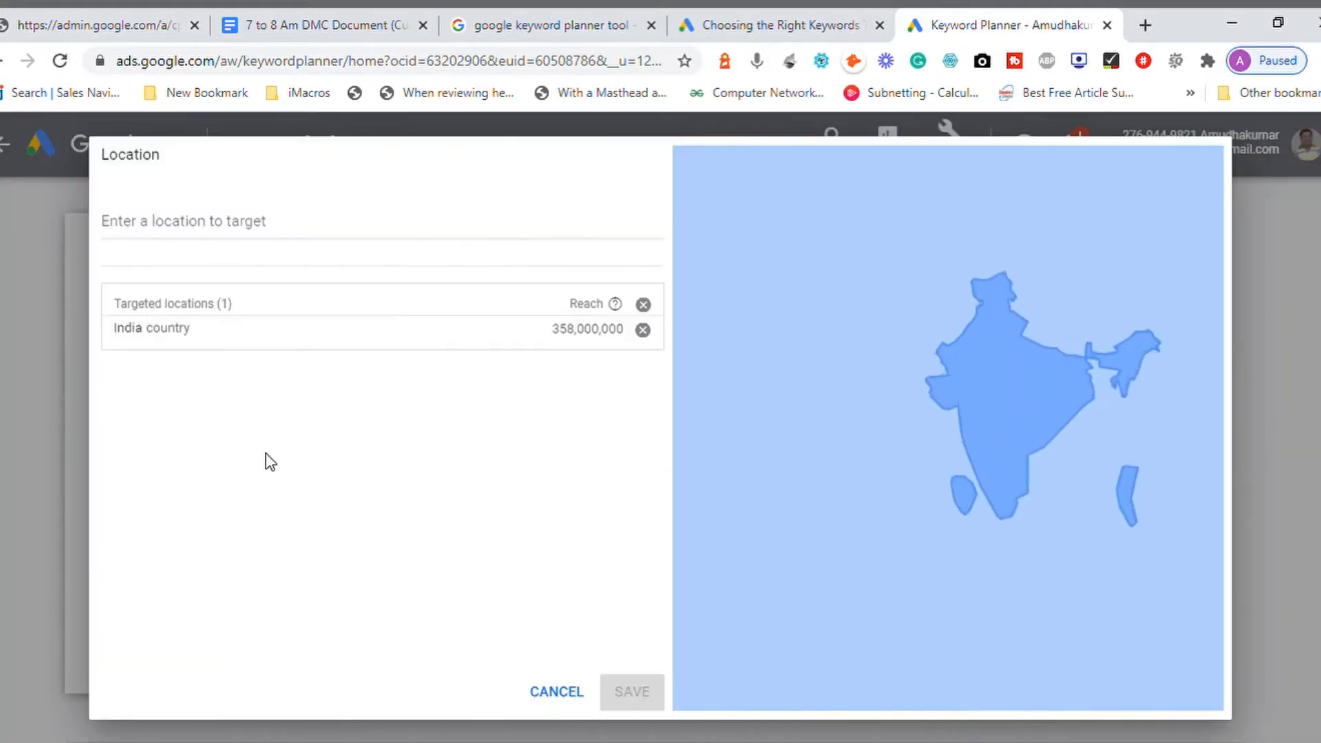
left_click(643, 330)
left_click(433, 229)
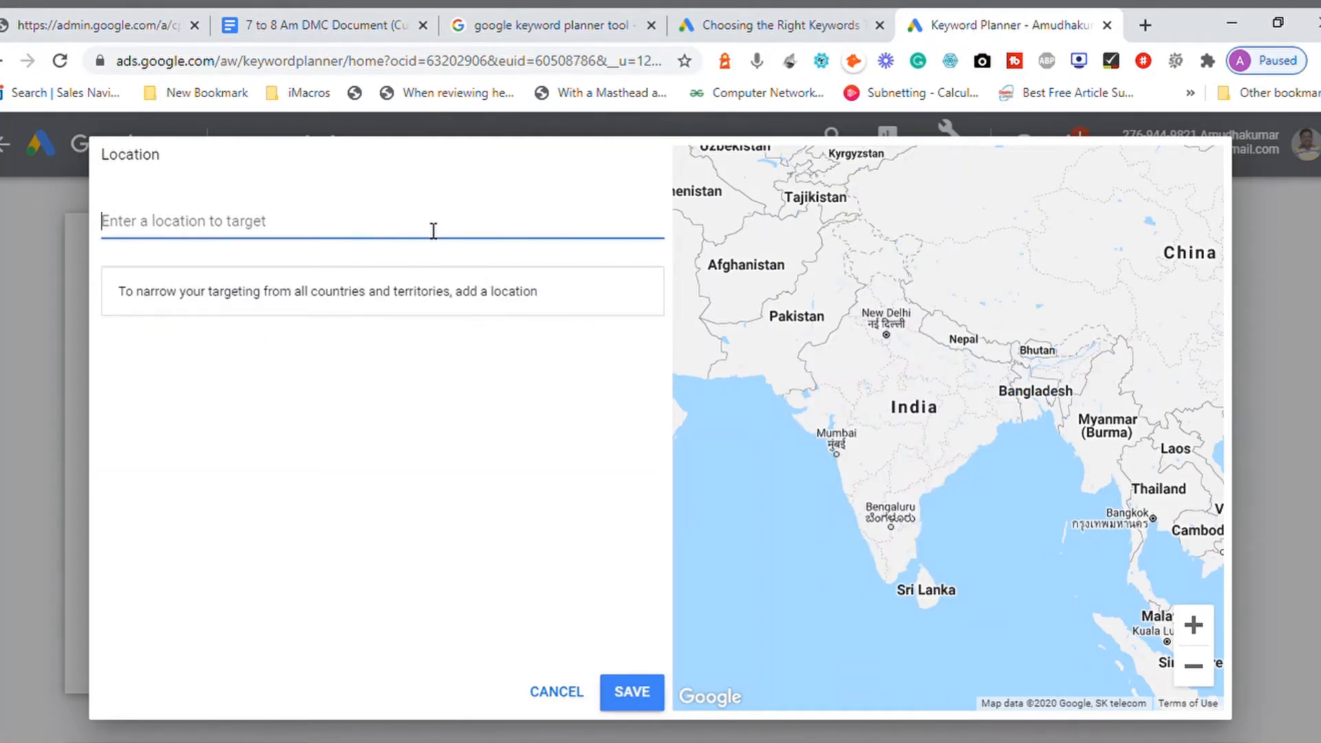
type("tamil")
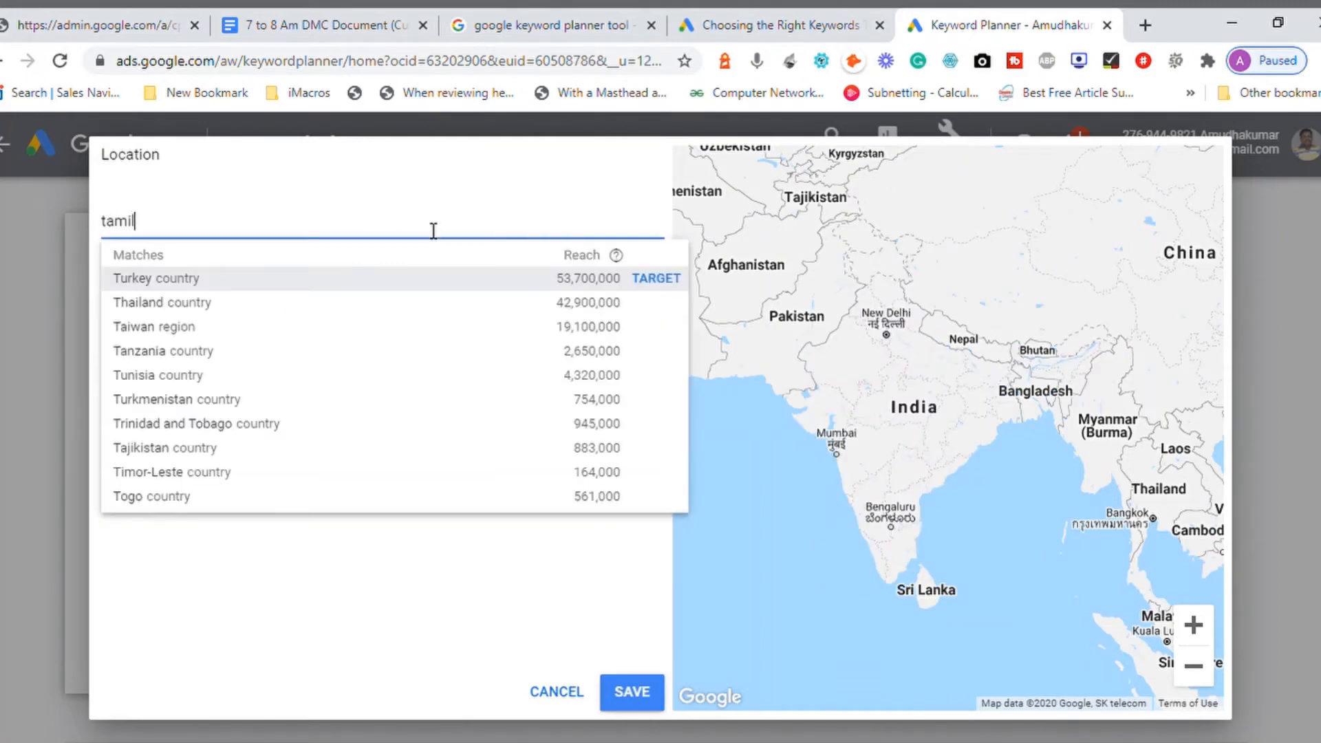
left_click(650, 281)
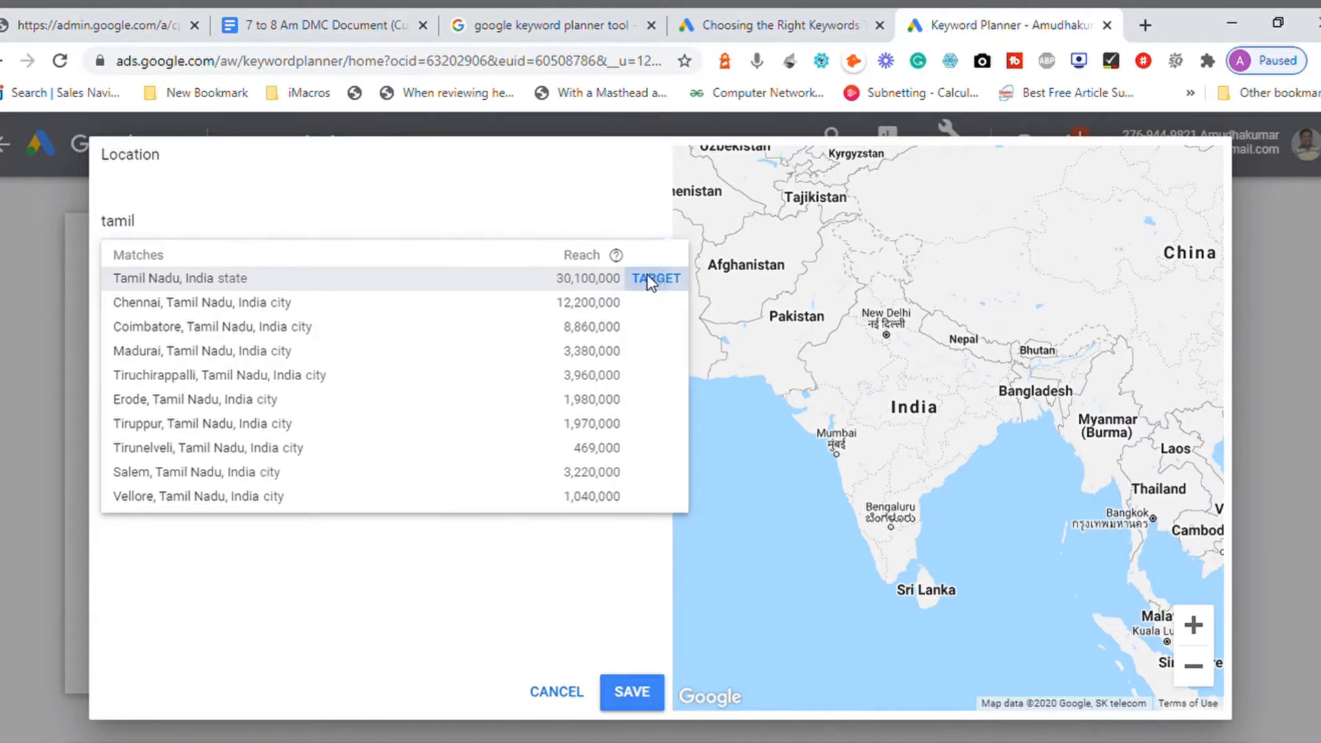
left_click(640, 696)
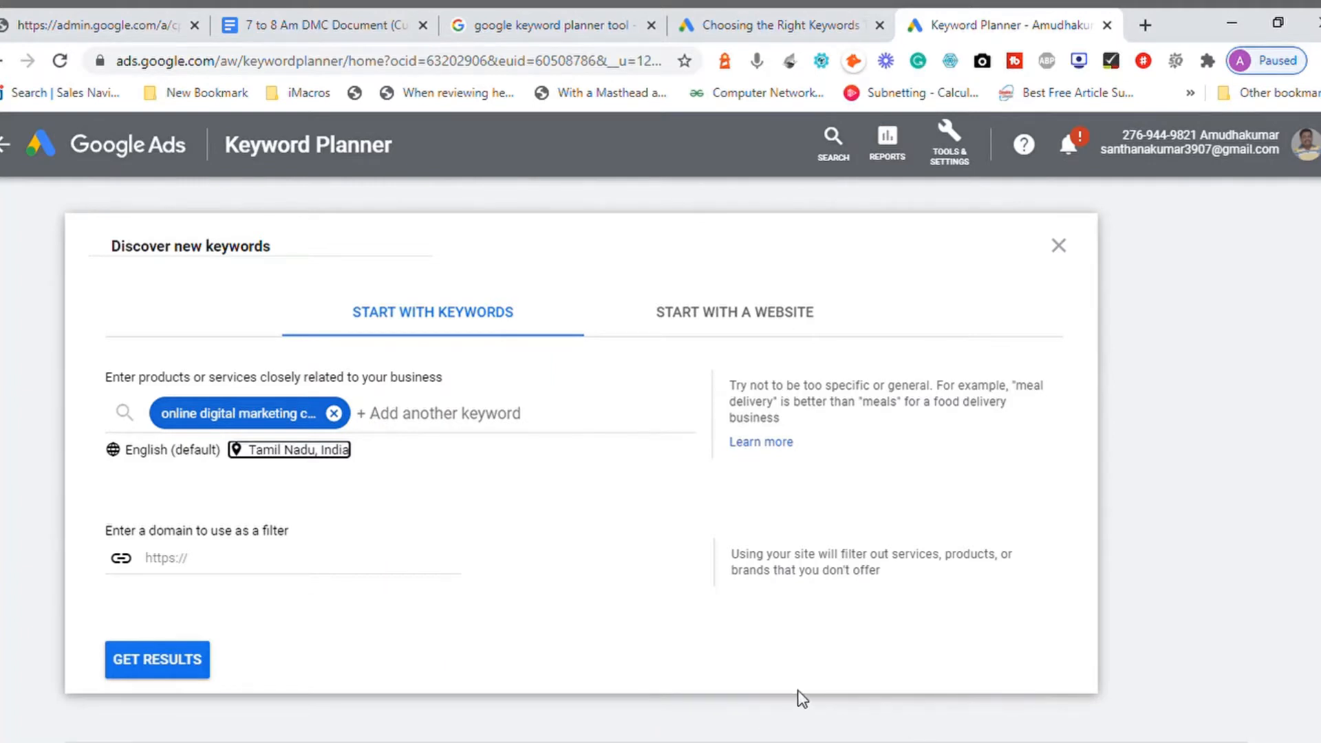
- Add "online SEO Course" and "Online Google Analytics Course" as further seed keywords
left_click(514, 434)
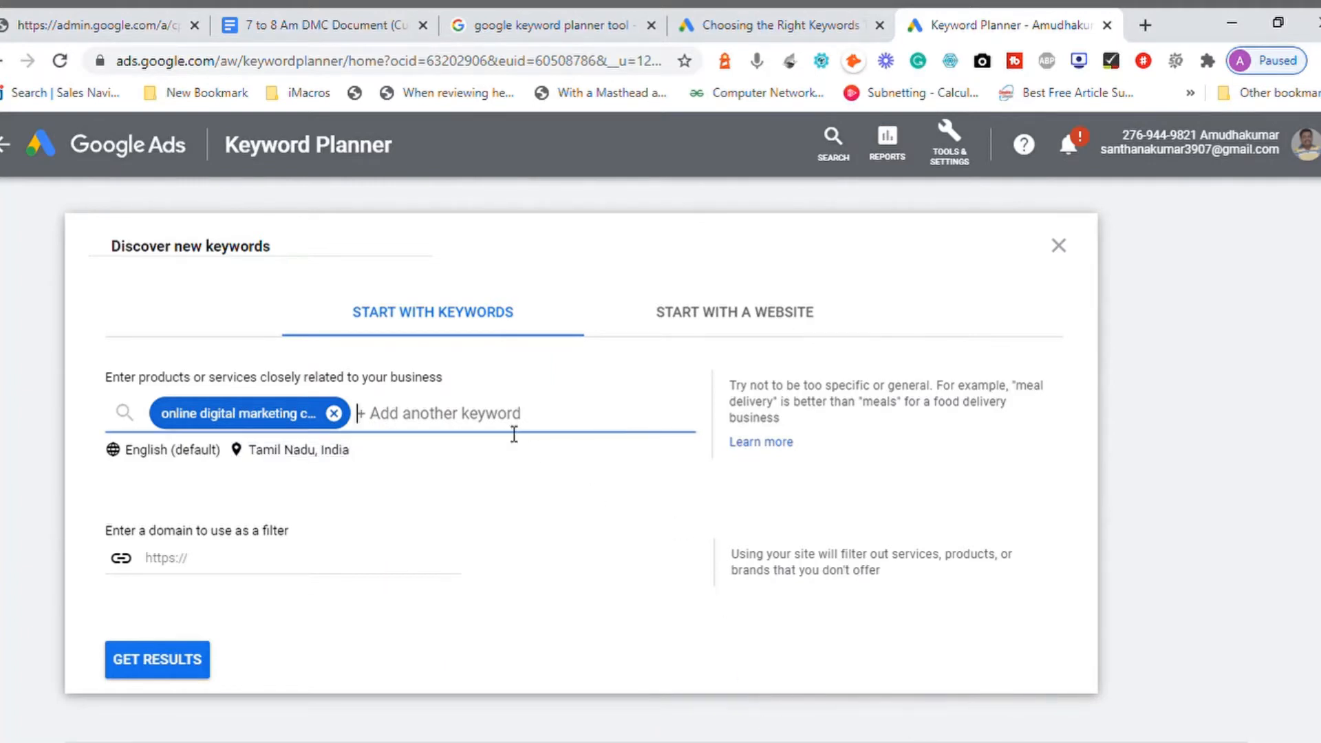
type("online ")
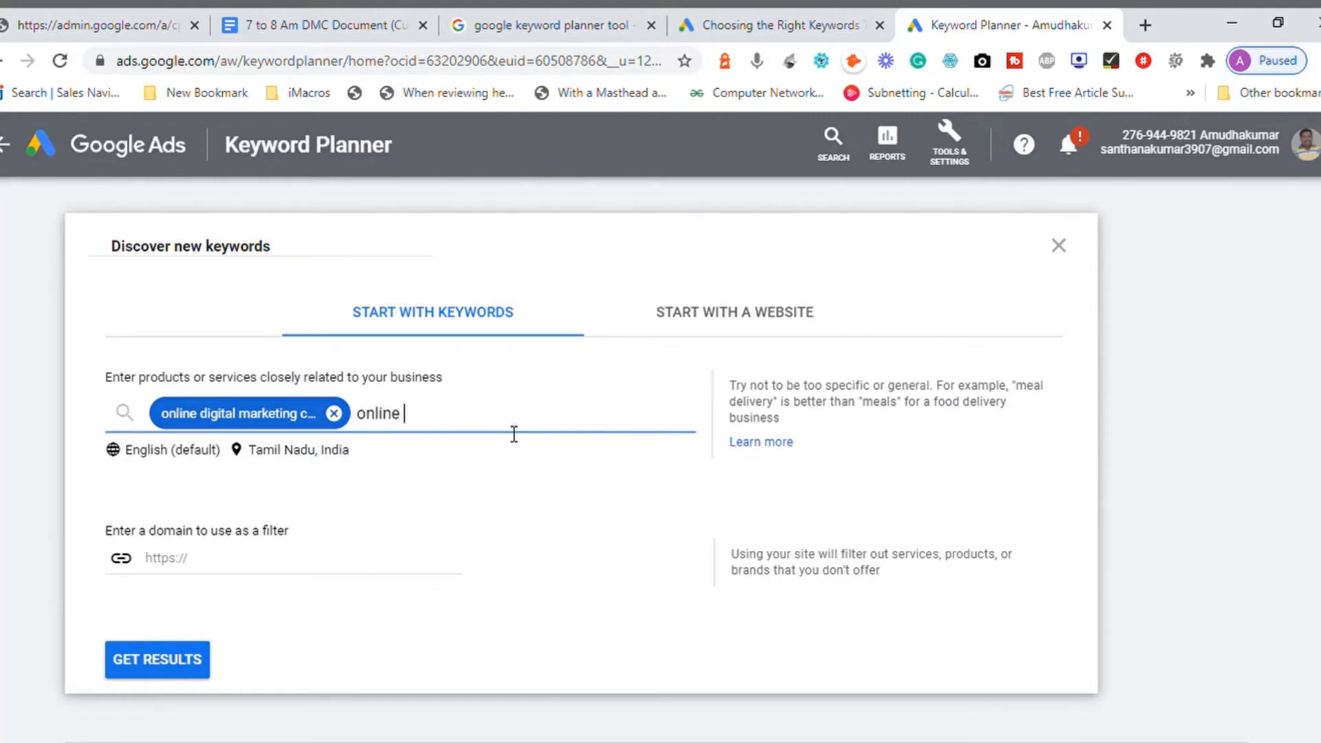
type("SEO Course,")
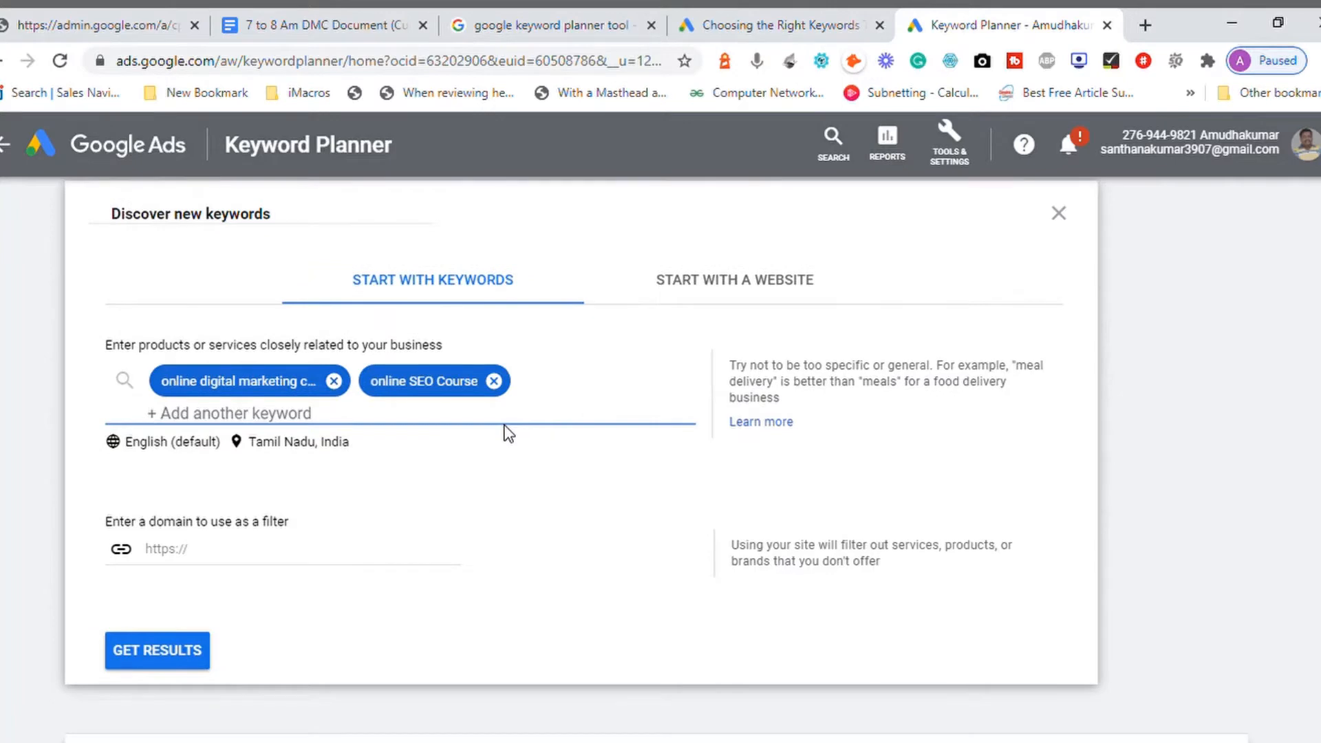
type("Online ")
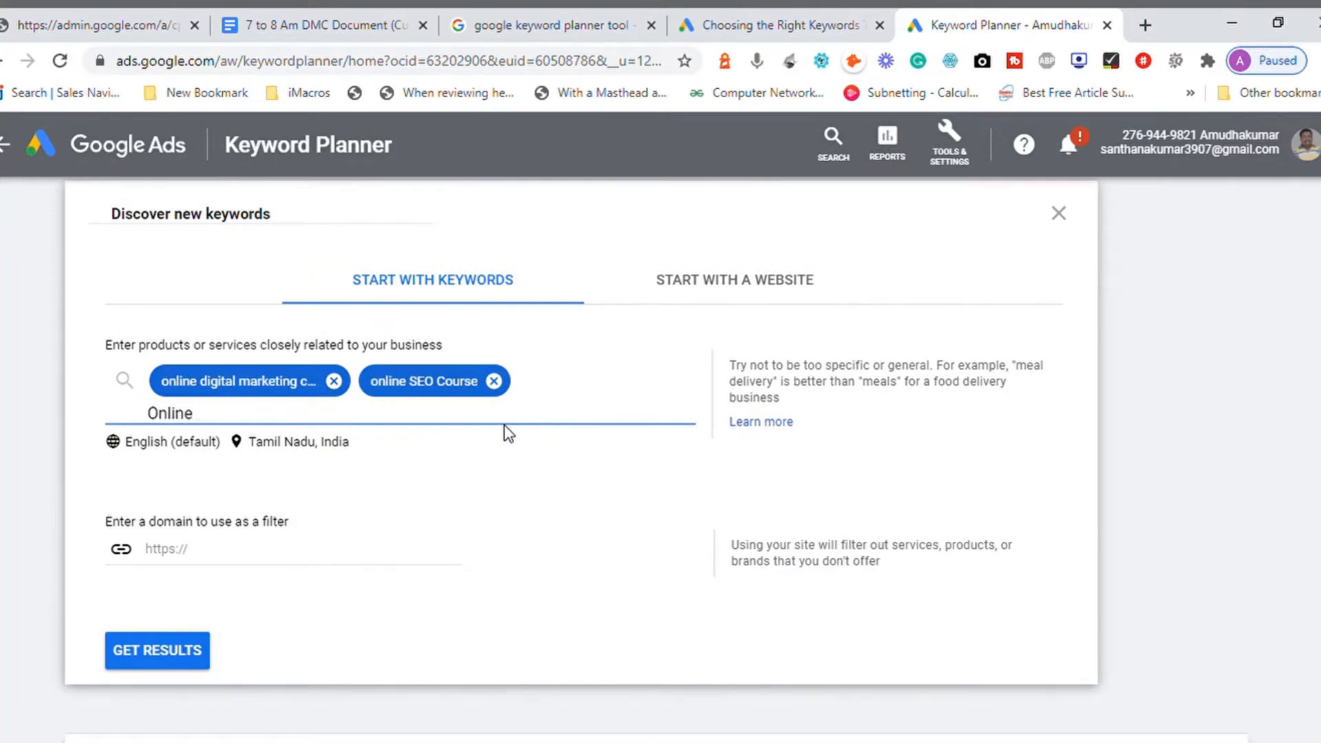
type("G")
key("BackSpace")
type("Google Analy")
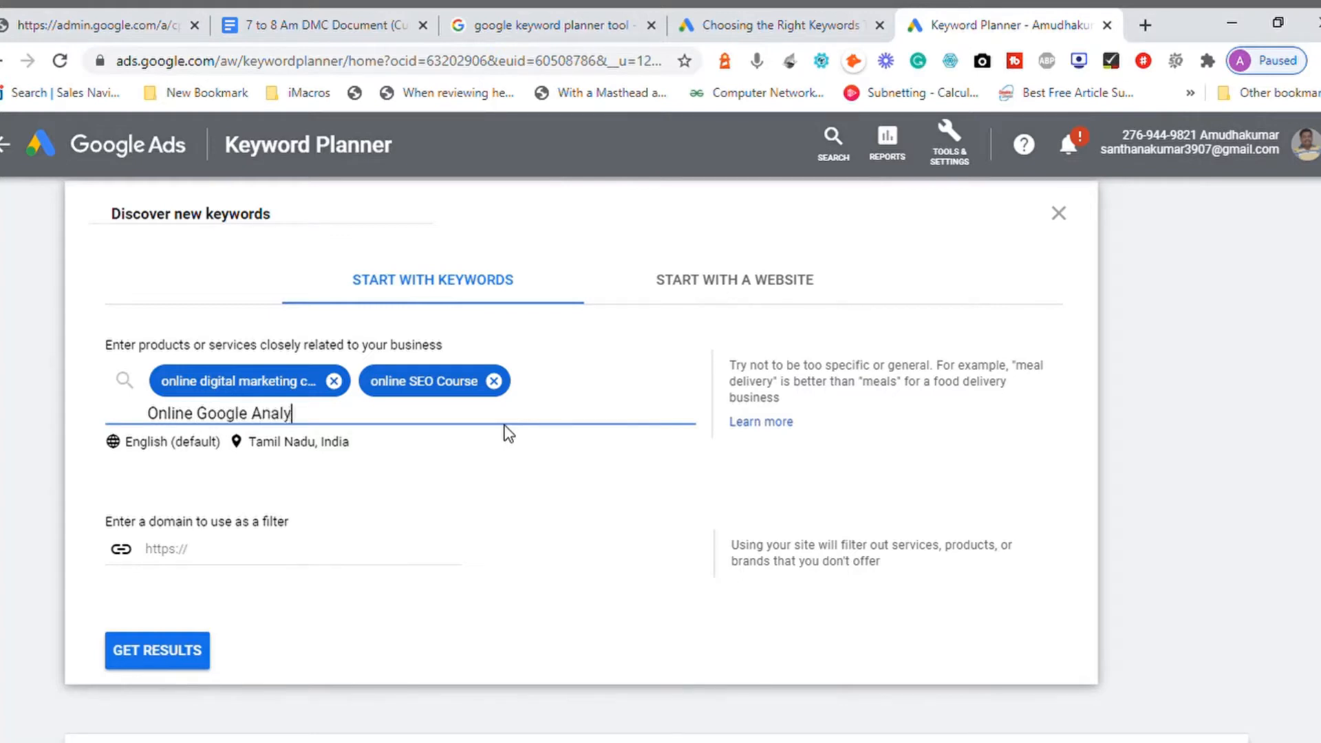
type("tics Course")
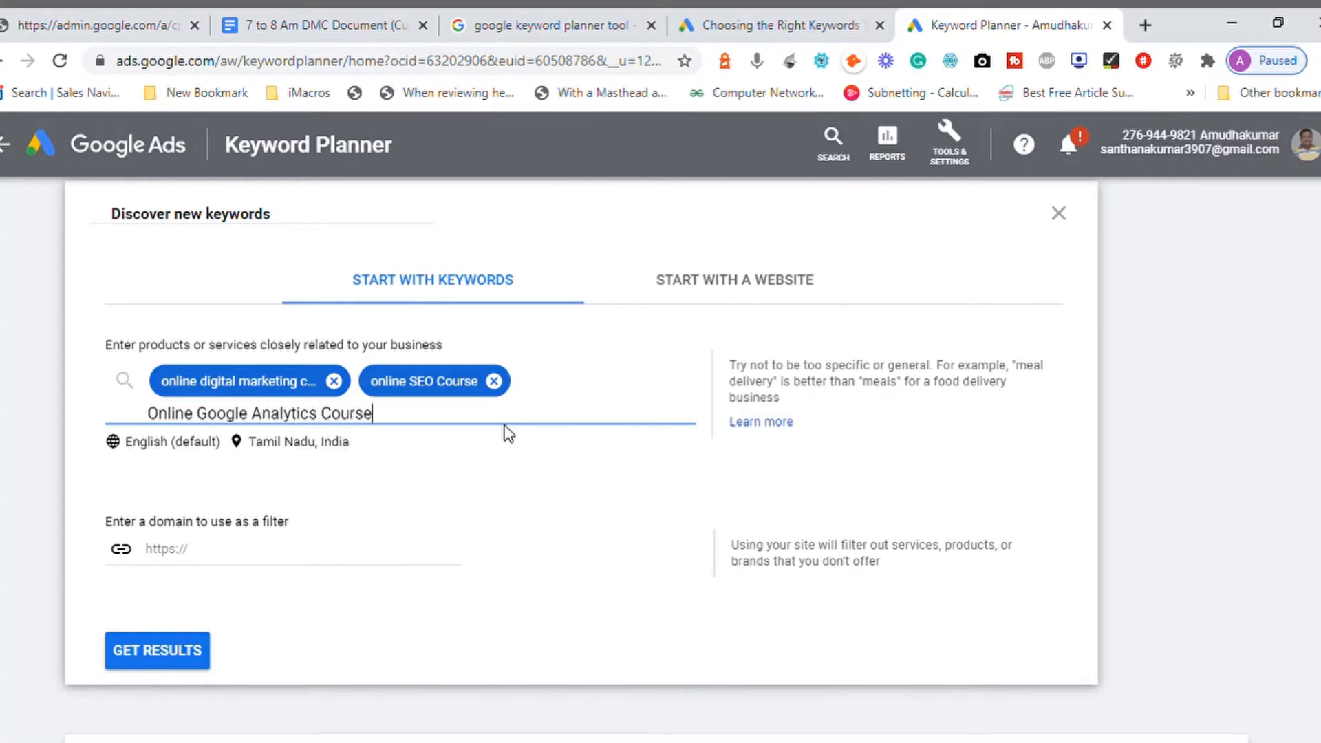
type(",")
key("Return")
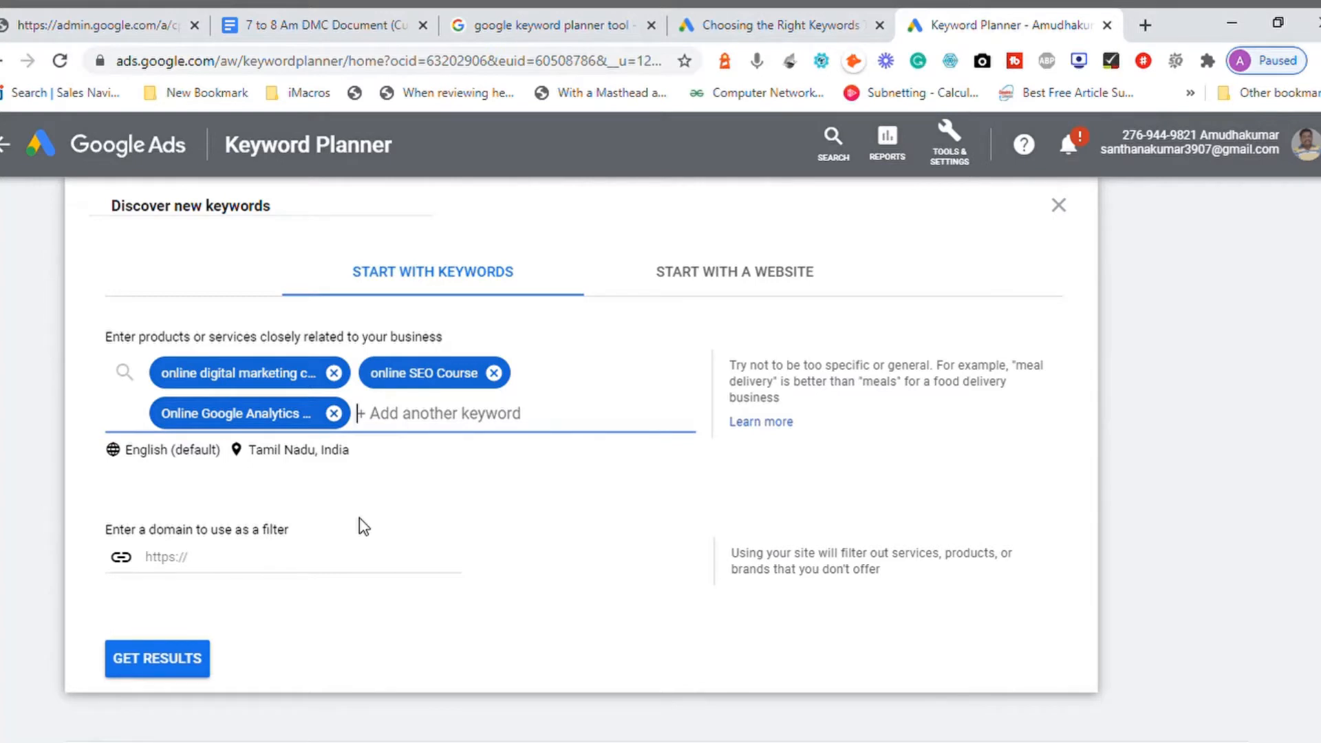
- Get keyword ideas for the entered seed keywords without a domain filter, then broaden the search with "online digital marketing training"
left_click(290, 571)
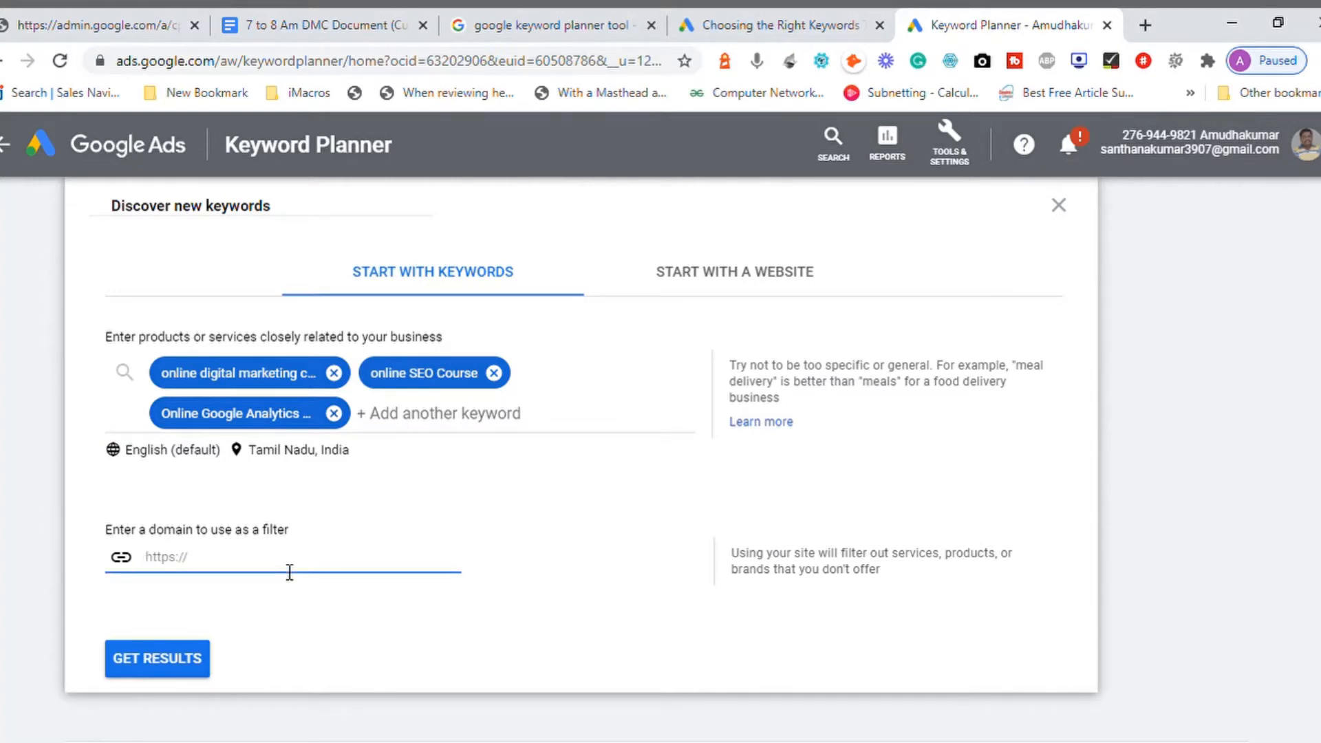
left_click(170, 664)
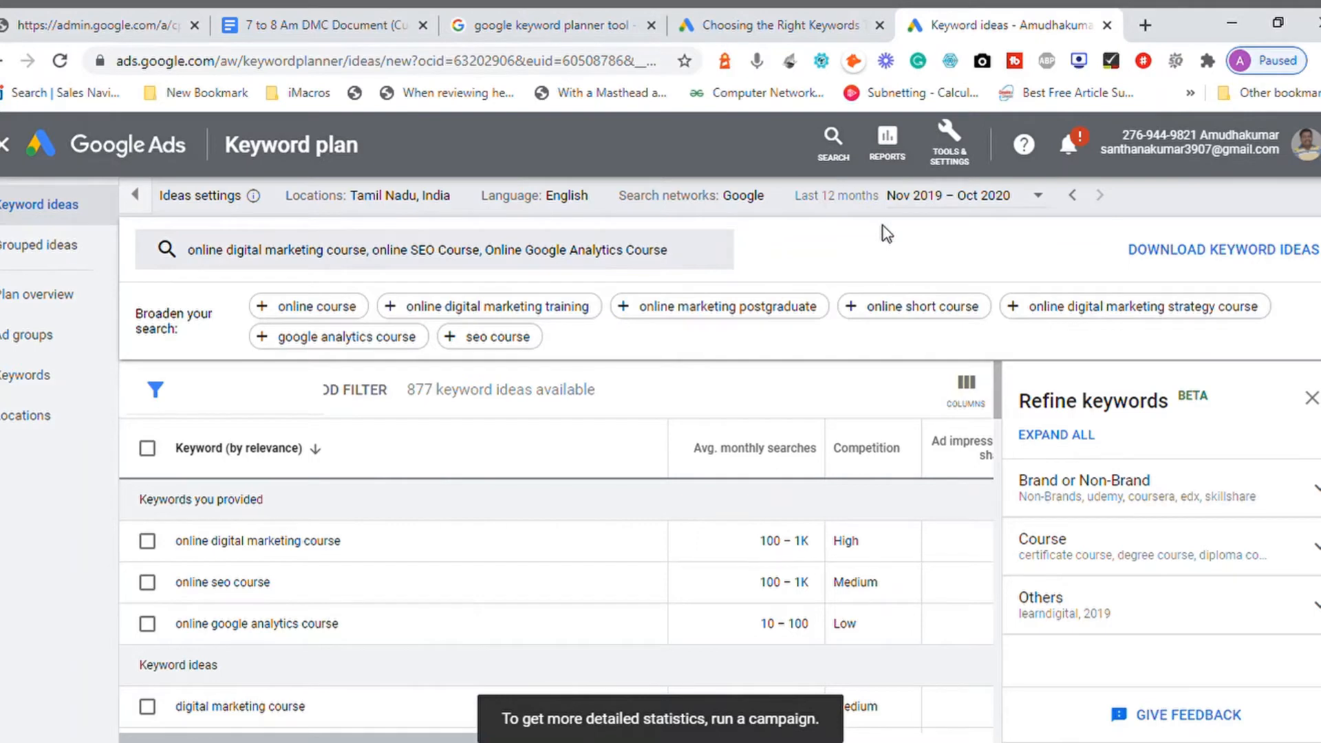
left_click(391, 308)
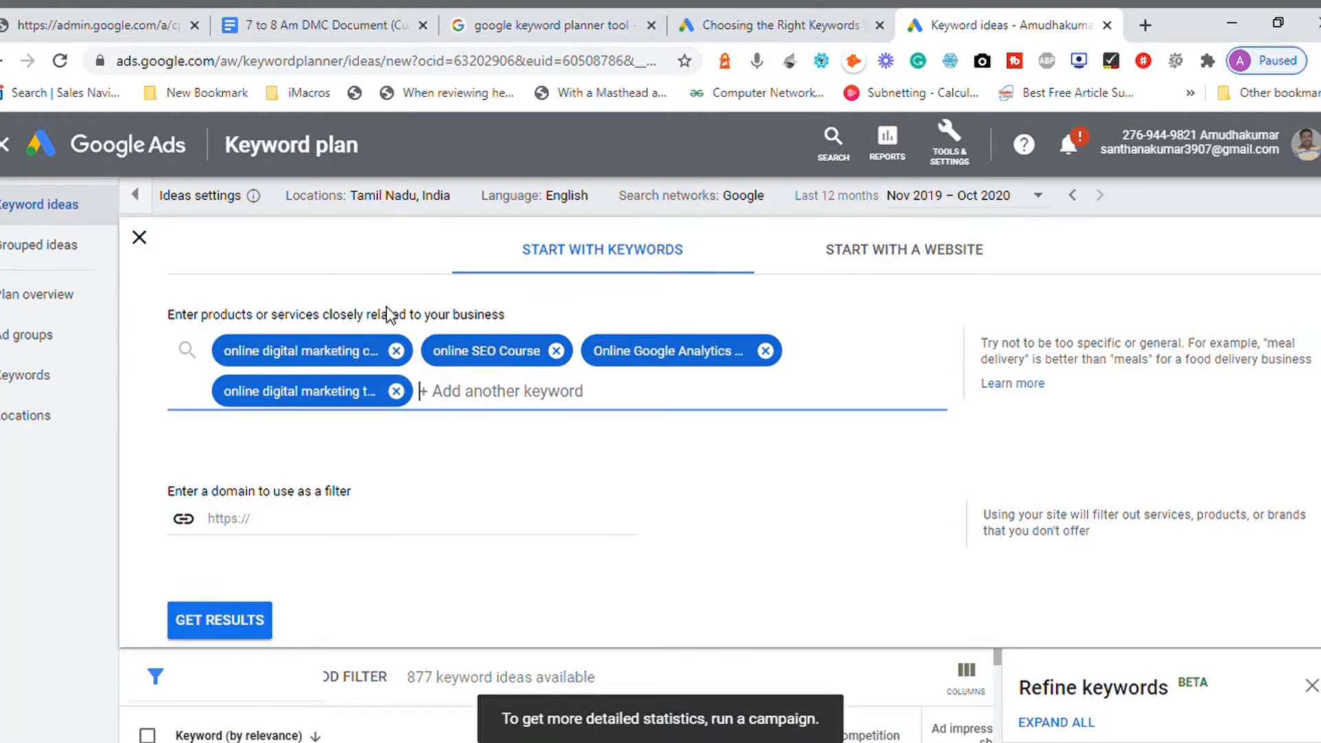
left_click(219, 621)
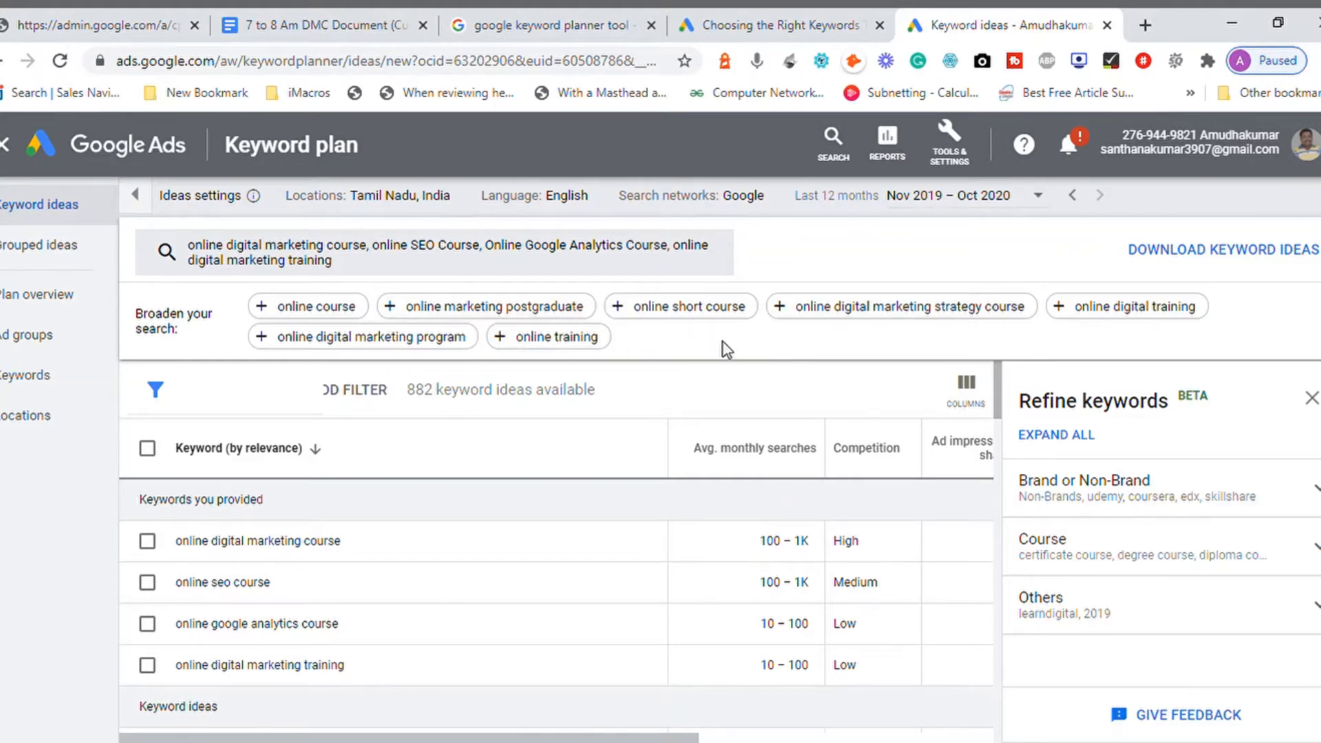
- Broaden the search further with "online digital marketing strategy course" and "online digital marketing program", refreshing the results
left_click(782, 308)
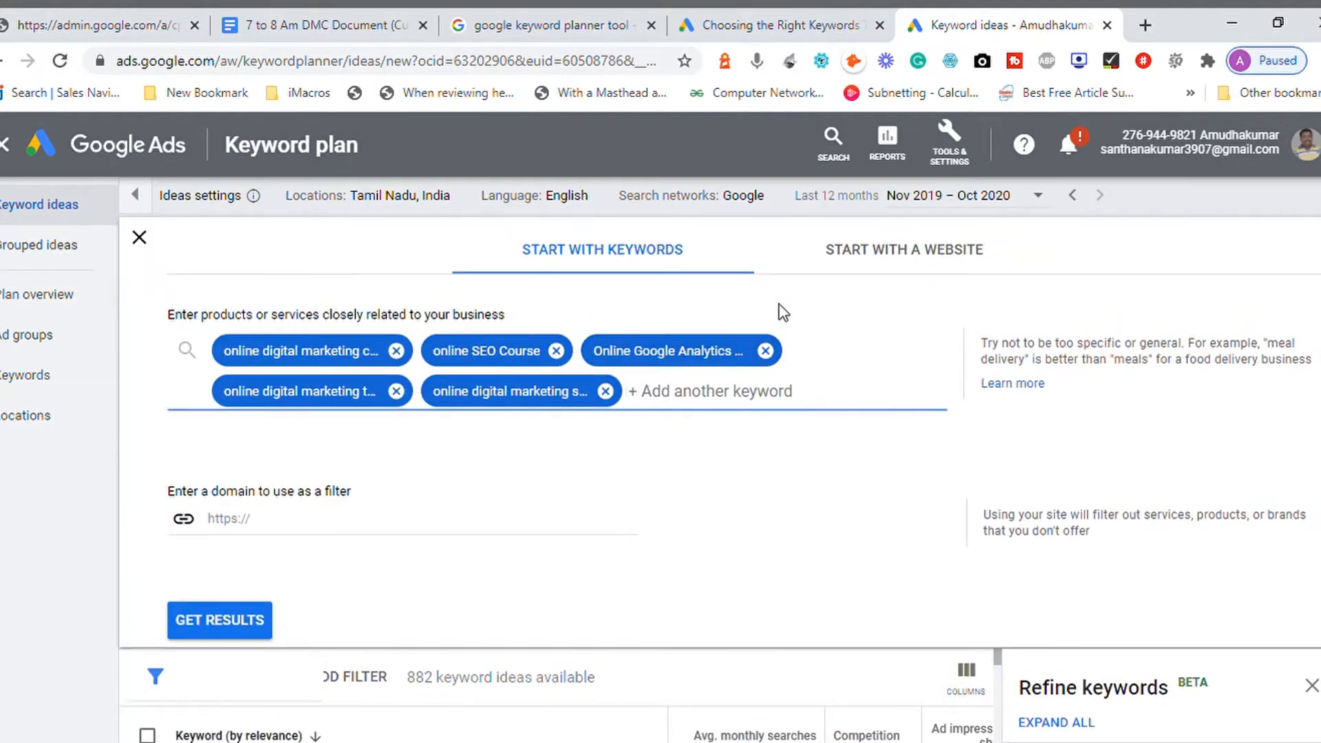
left_click(262, 620)
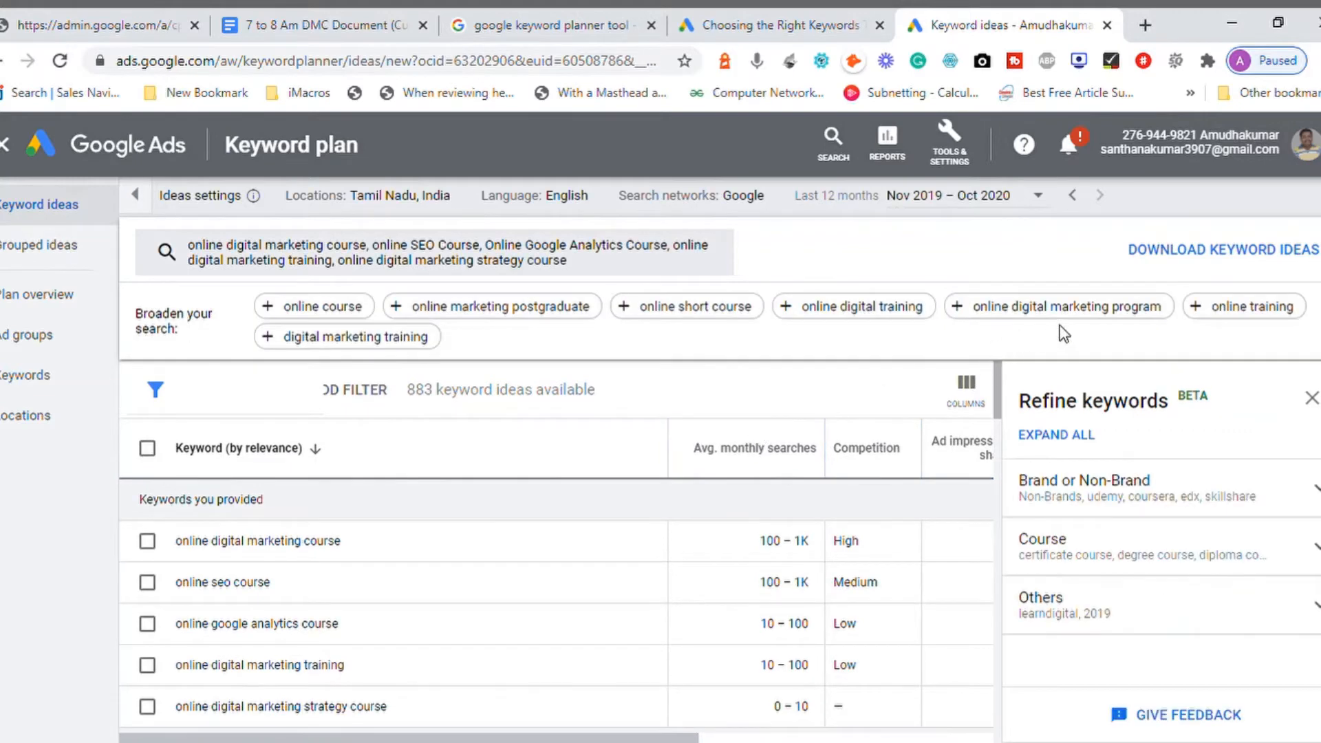
left_click(970, 319)
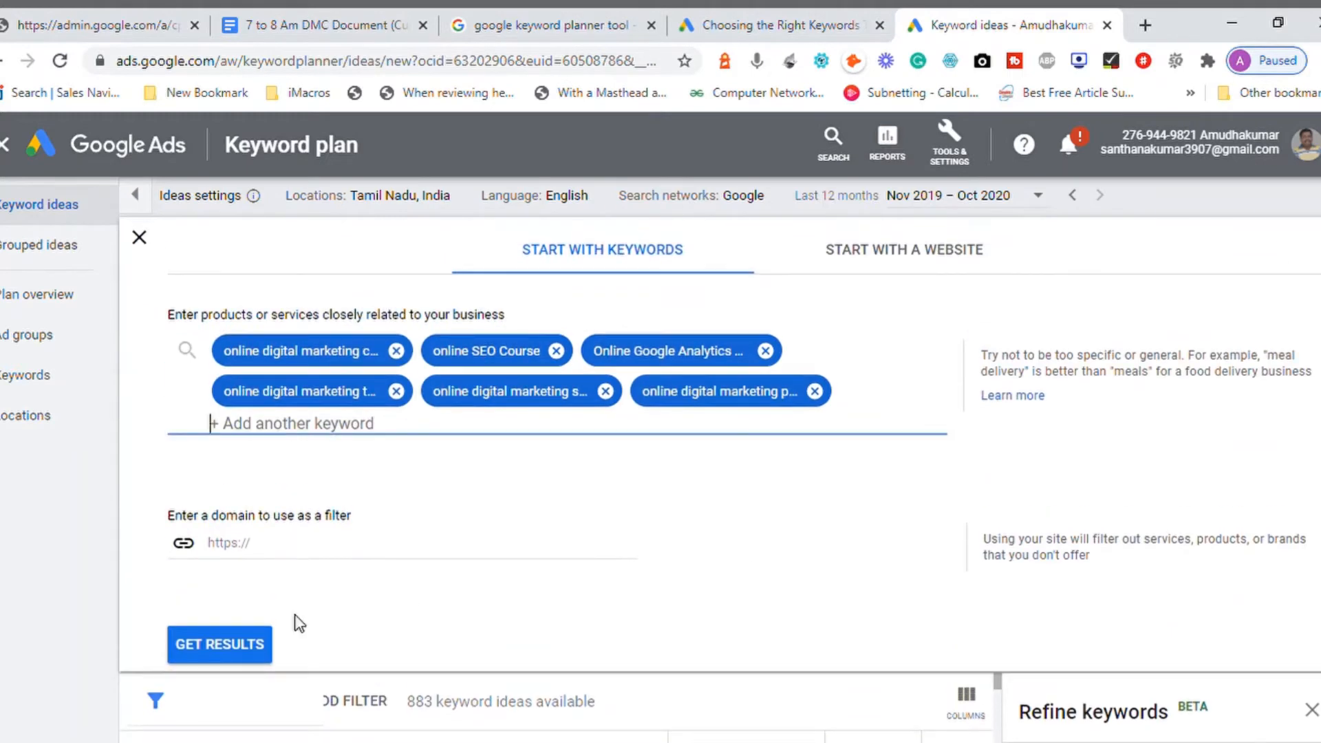
left_click(223, 644)
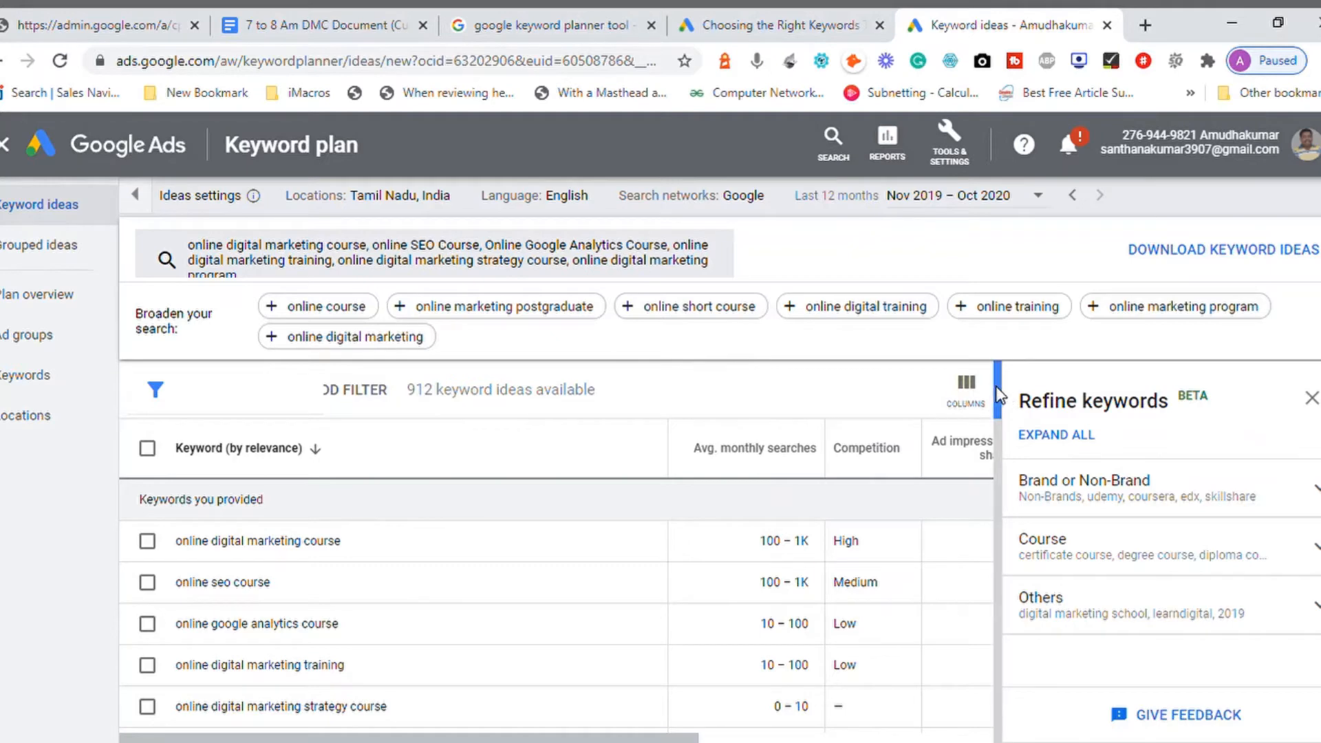
- Review the average monthly searches of the provided keywords and close the Refine keywords pane to widen the results table
scroll(1000, 397, "down", 1)
scroll(999, 399, "up", 1)
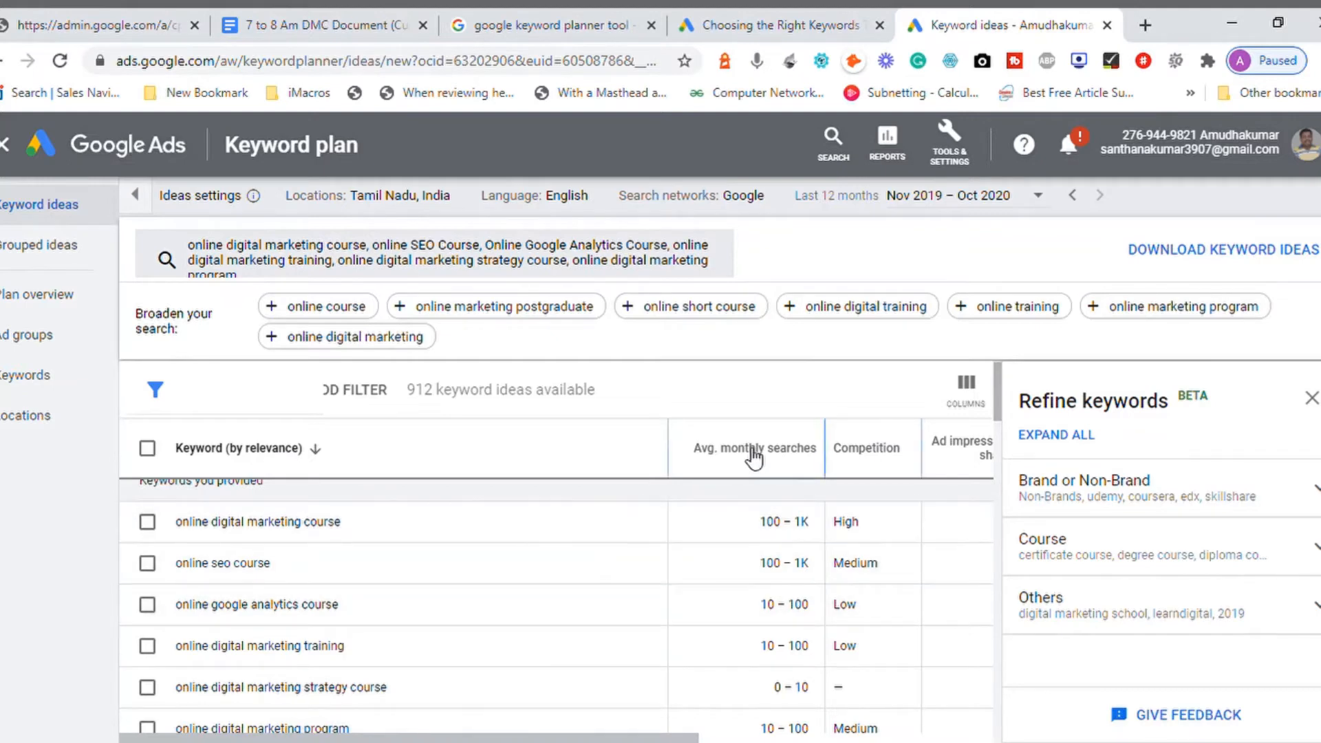
mouse_move(754, 455)
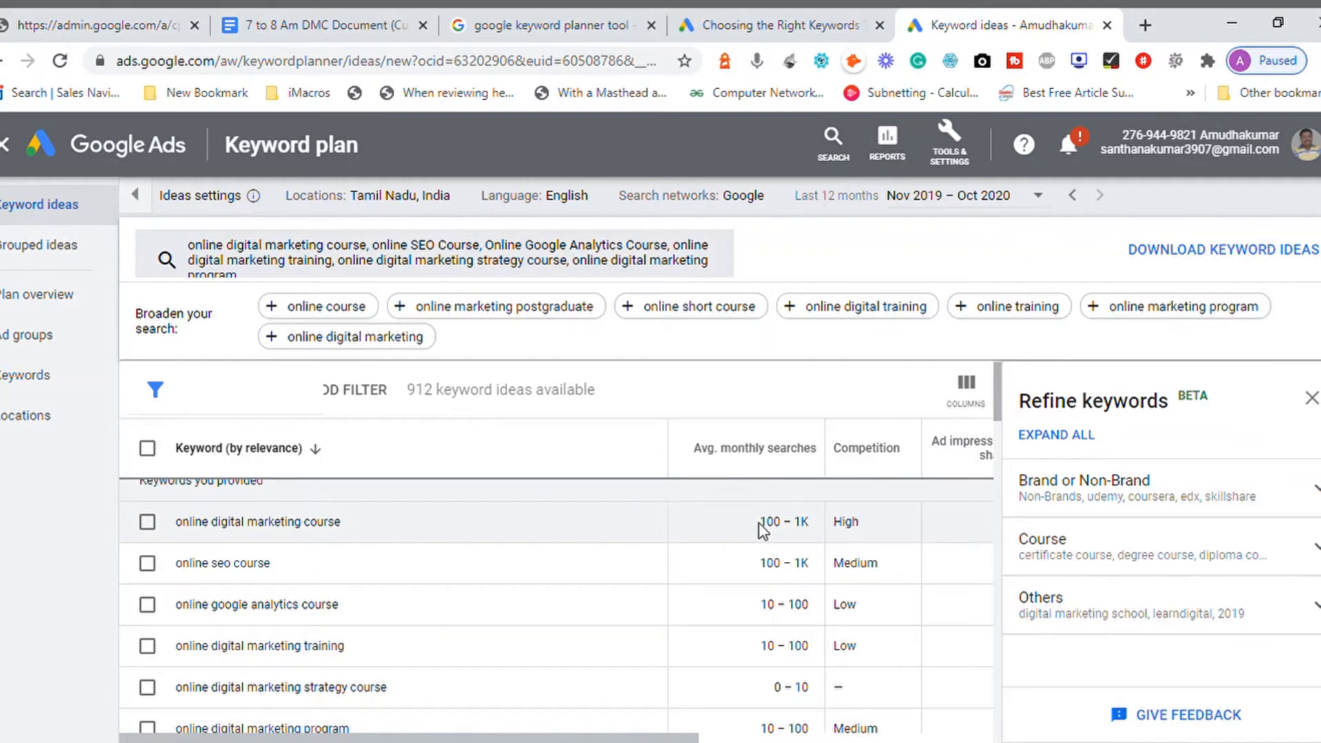
left_click_drag(783, 530, 817, 531)
left_click(781, 532)
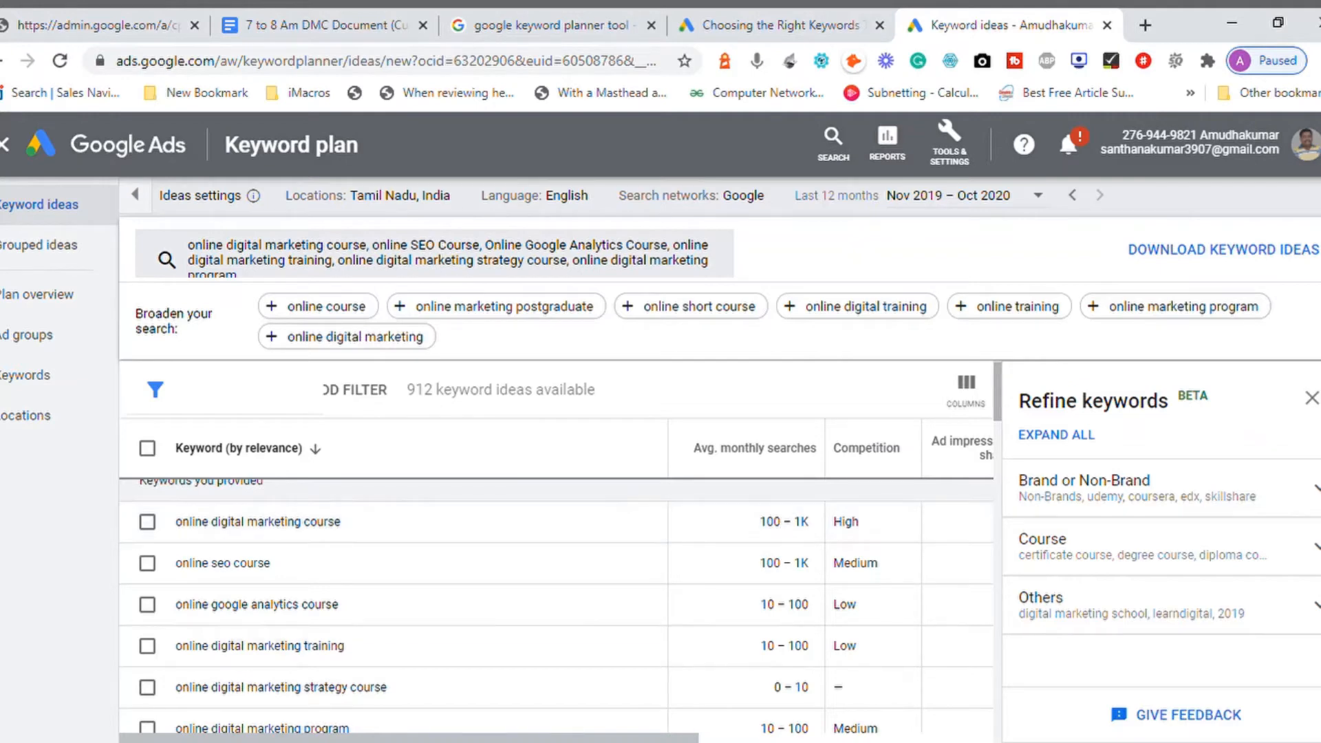
left_click_drag(667, 740, 767, 740)
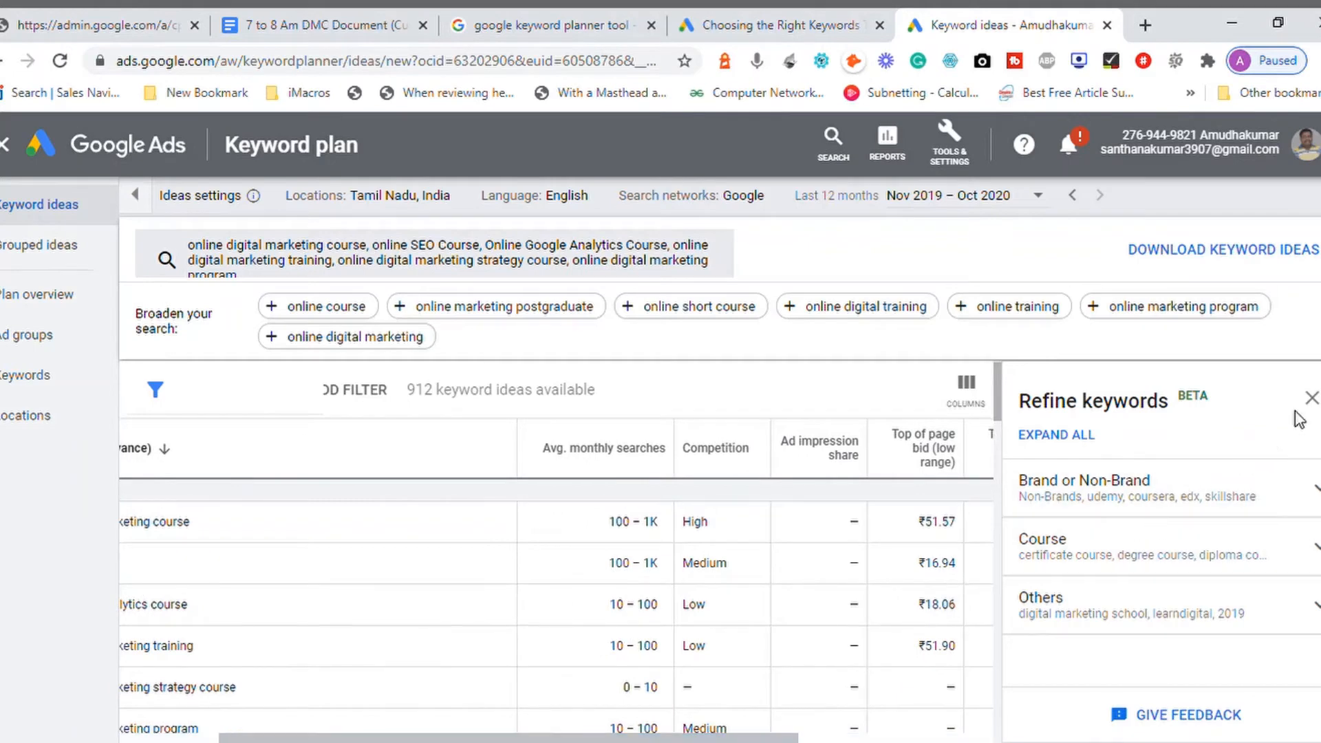
left_click(1311, 398)
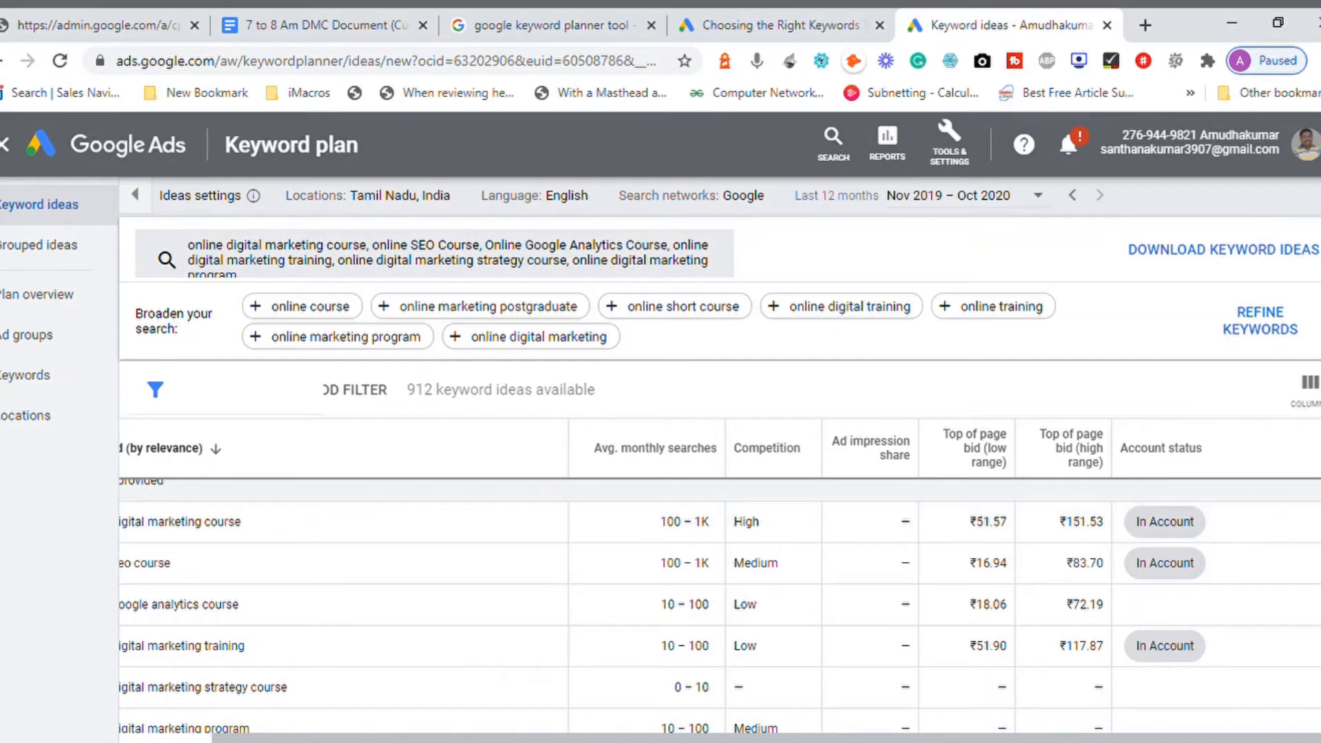
left_click(1288, 334)
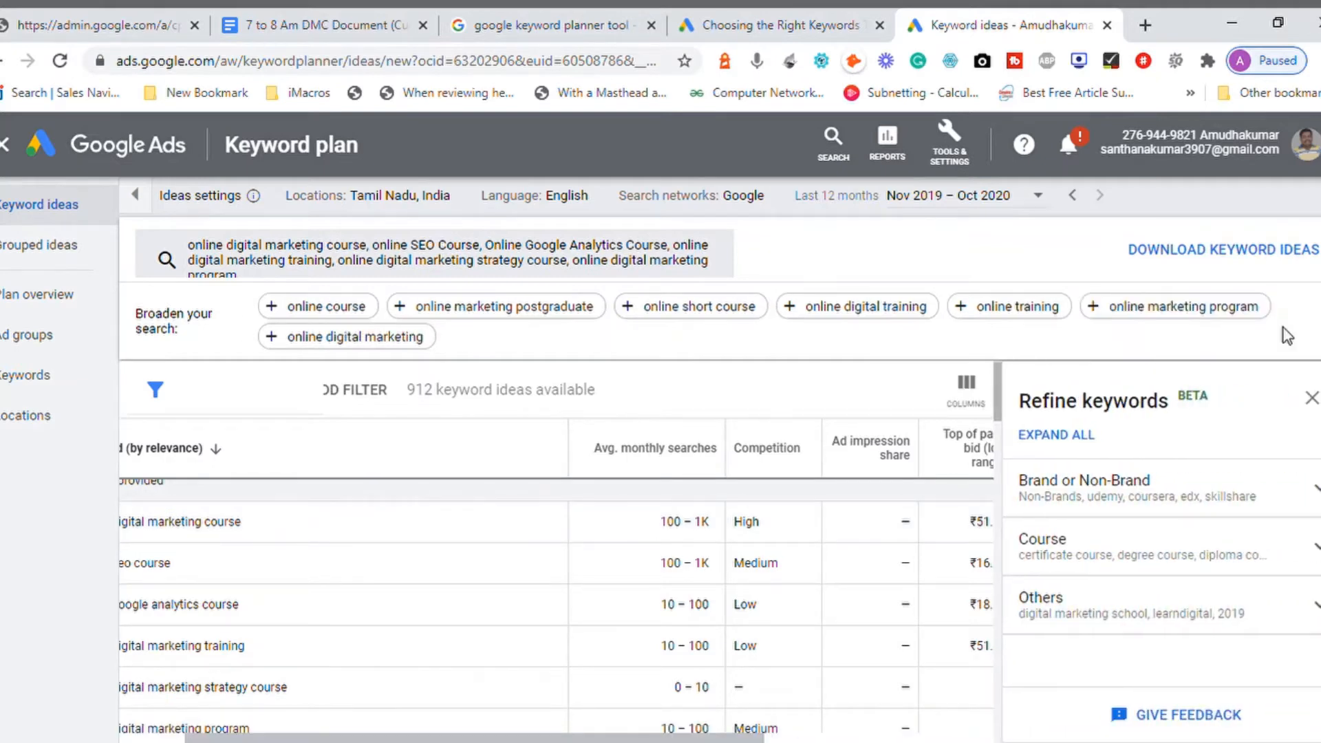
left_click(1312, 398)
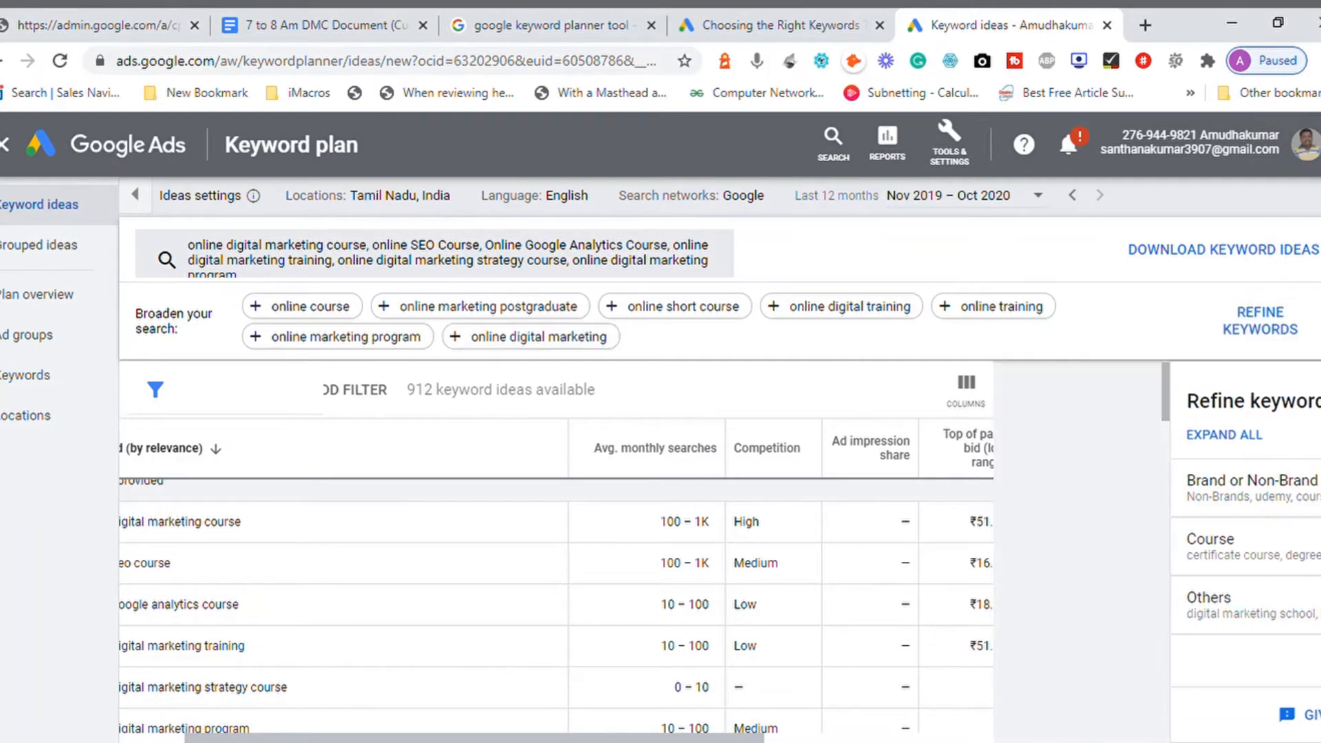
- Examine the competition and top-of-page bid ranges for "online digital marketing course" and the monthly searches, competition and bids for "online seo course"
double_click(760, 530)
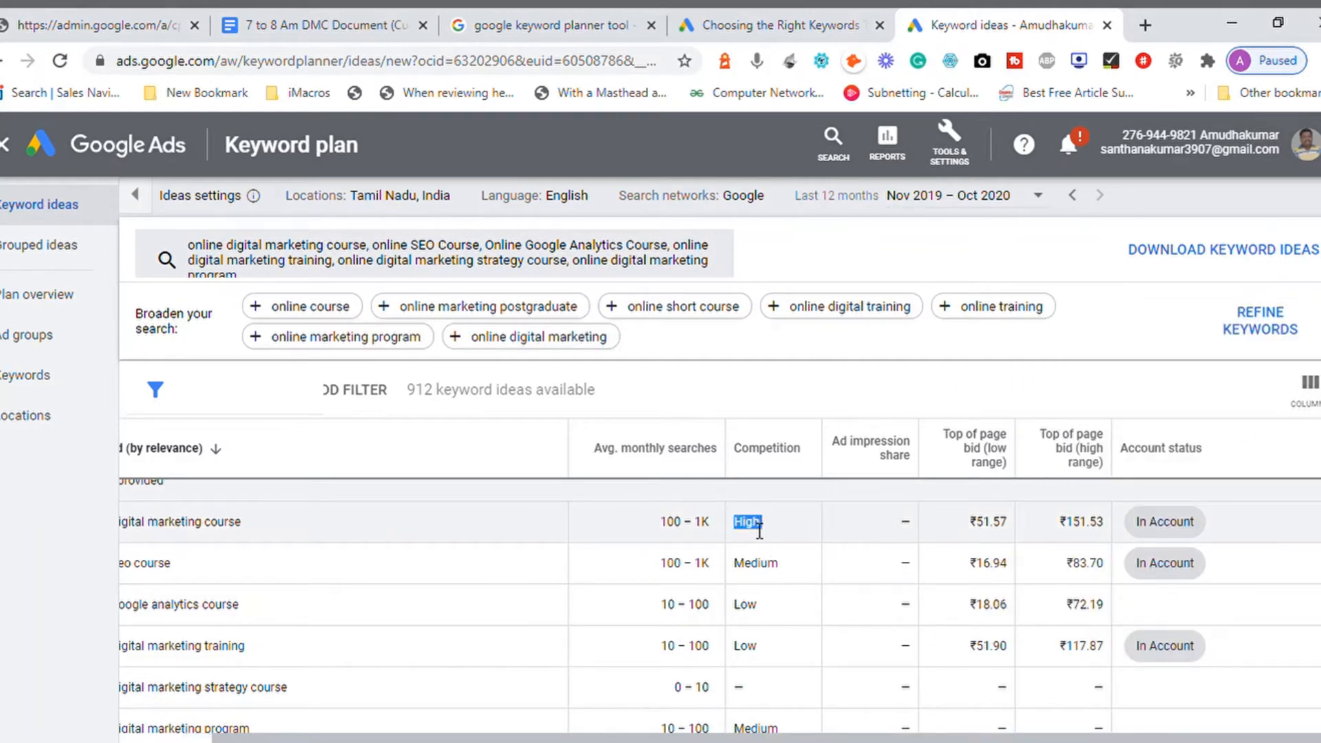
mouse_move(816, 738)
left_mouse_down()
mouse_move(723, 740)
mouse_move(820, 740)
left_mouse_up()
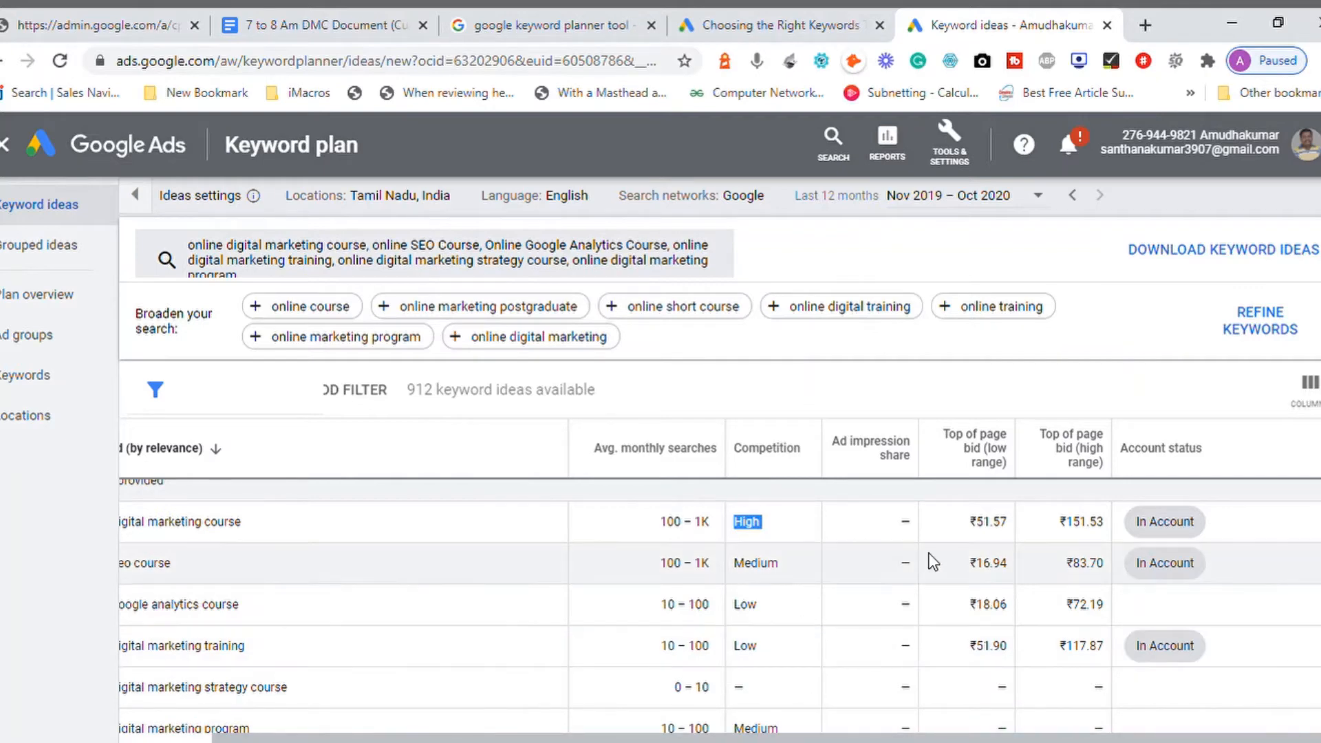
double_click(991, 538)
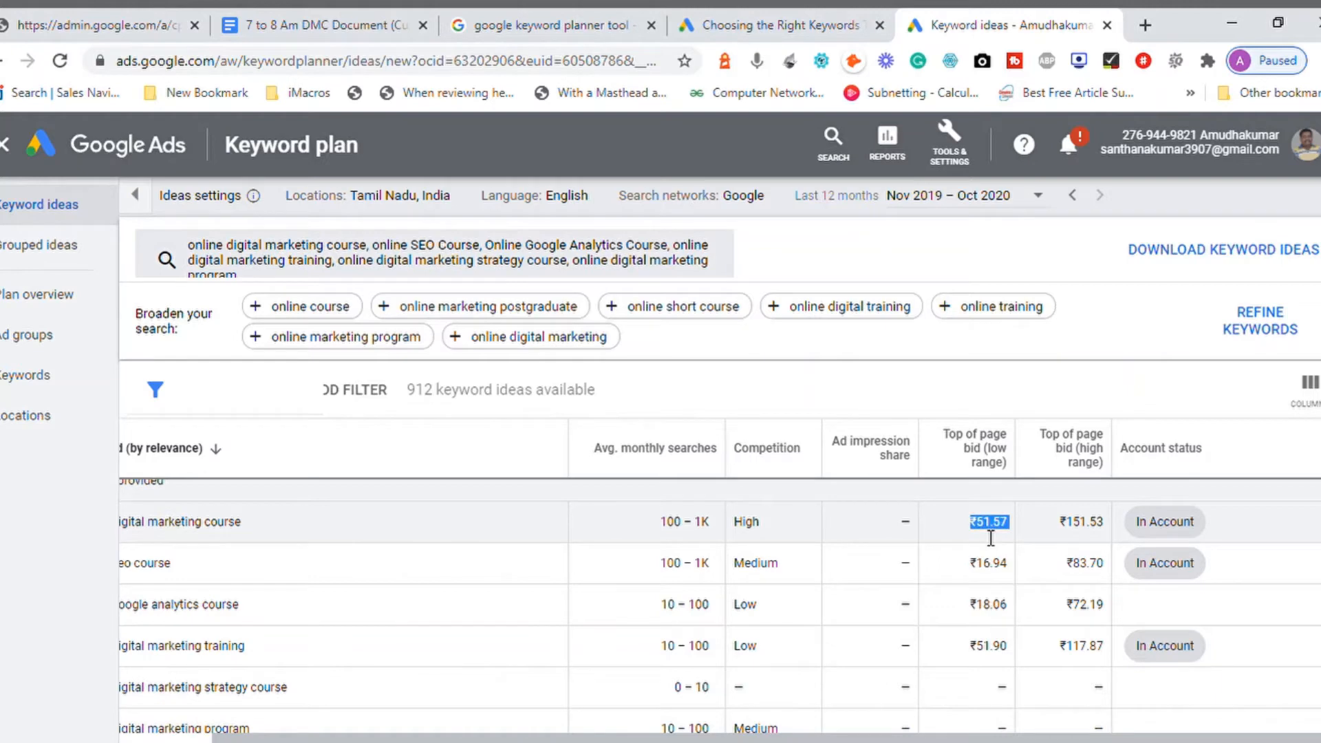
double_click(1090, 533)
left_click_drag(865, 738, 768, 739)
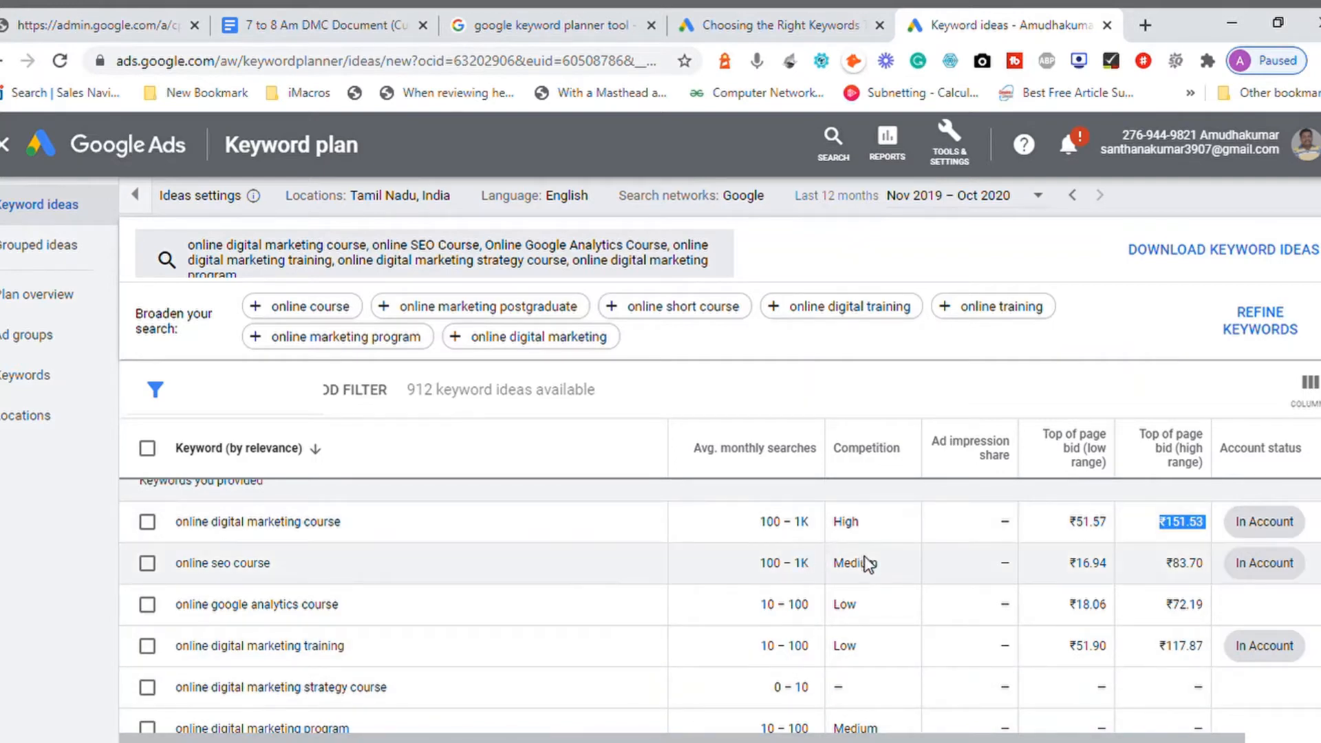
triple_click(783, 570)
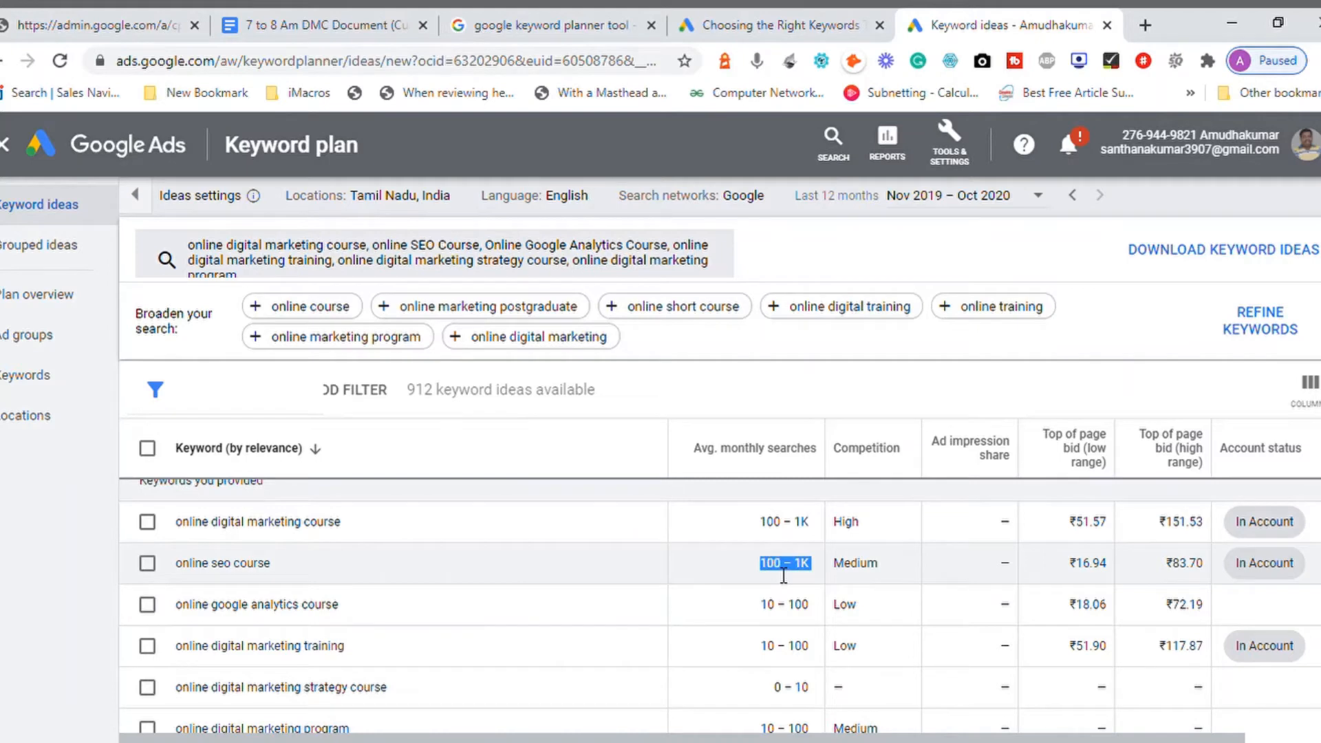
triple_click(861, 570)
double_click(1095, 570)
triple_click(1205, 569)
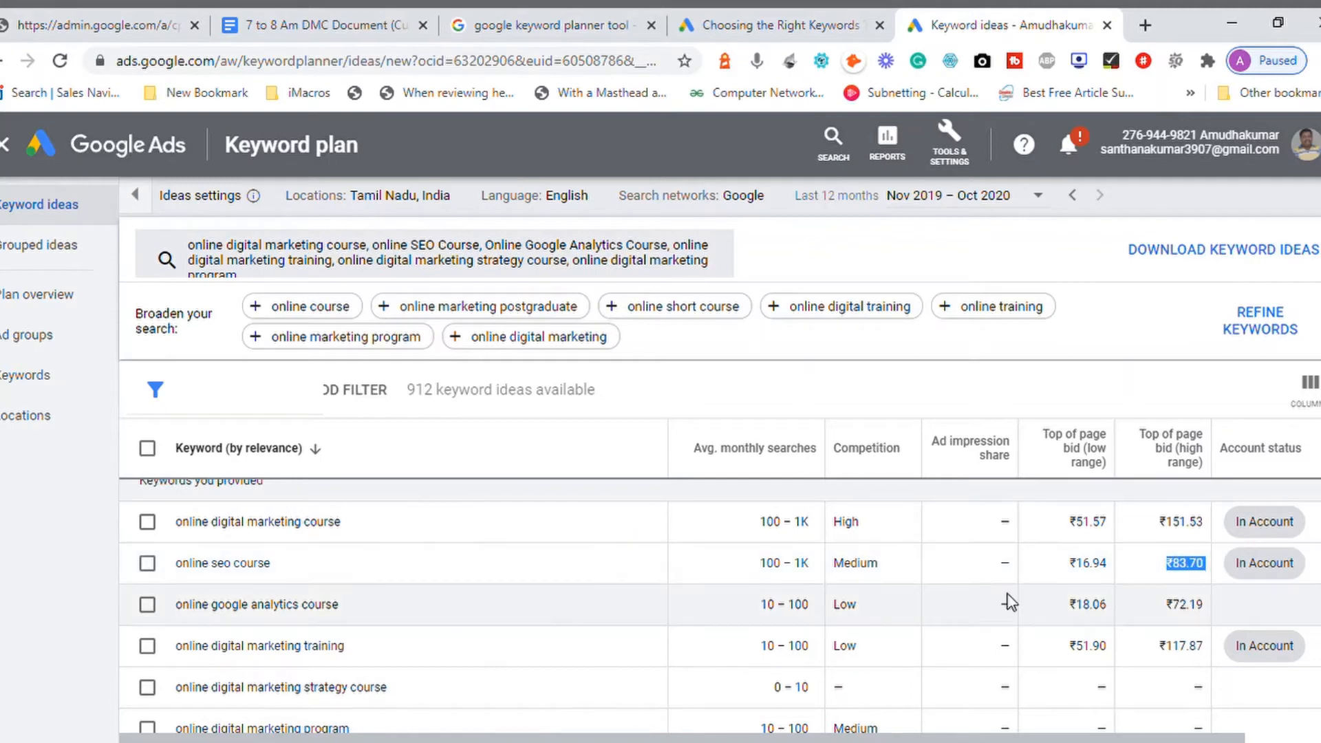
- Sort the keyword ideas by competition in ascending order
left_click(881, 461)
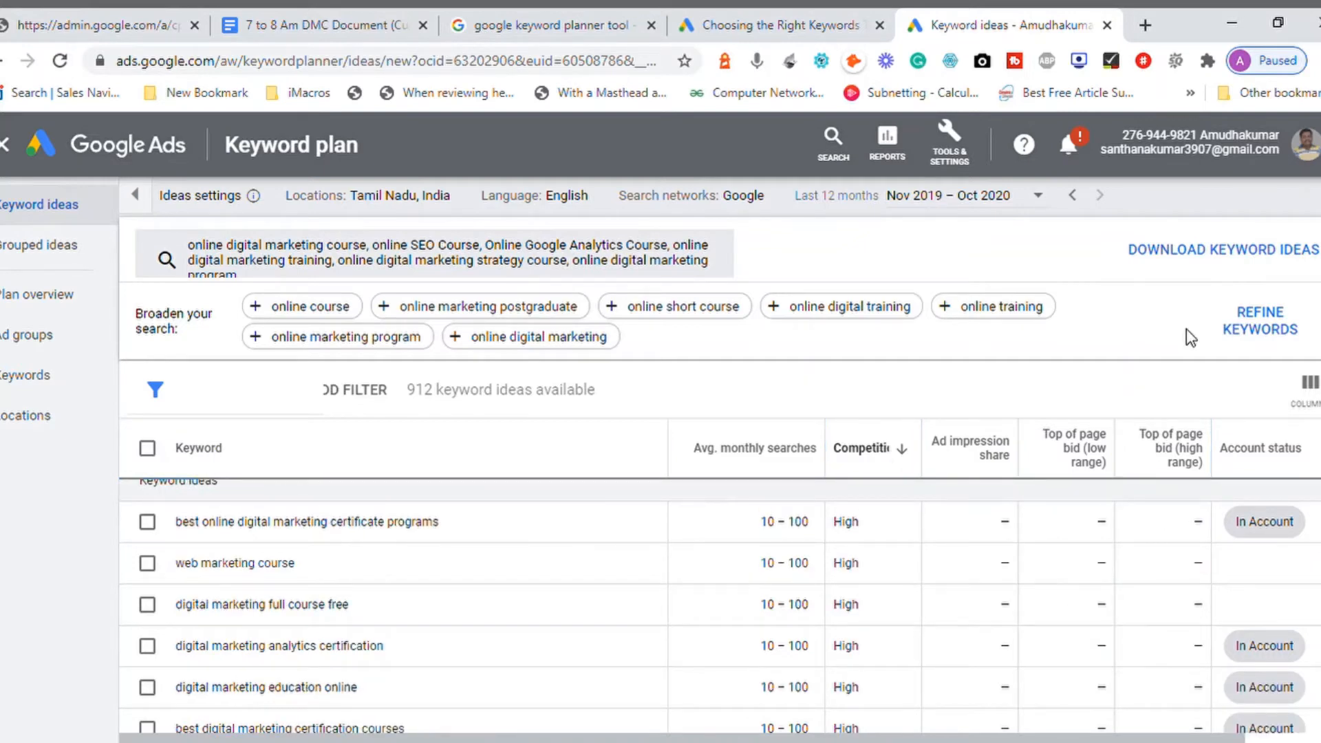
scroll(721, 607, "down", 5)
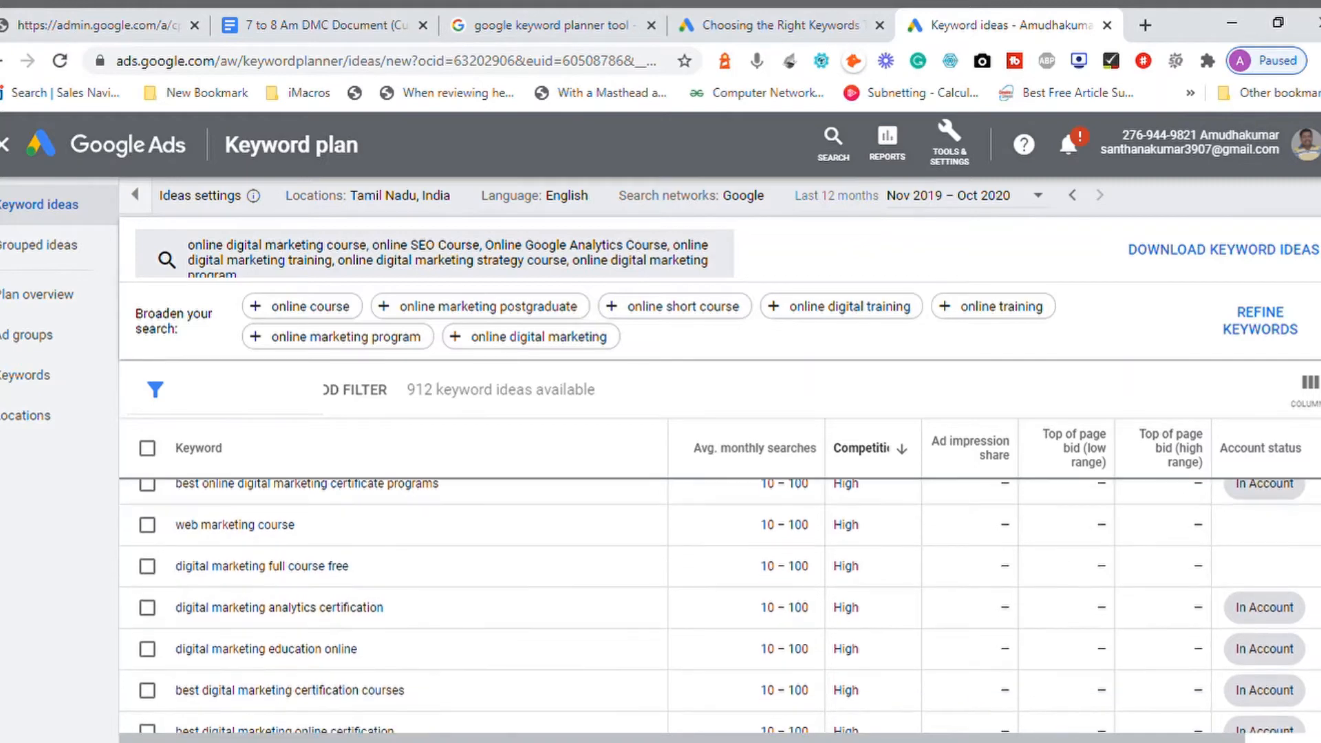
scroll(720, 607, "up", 4)
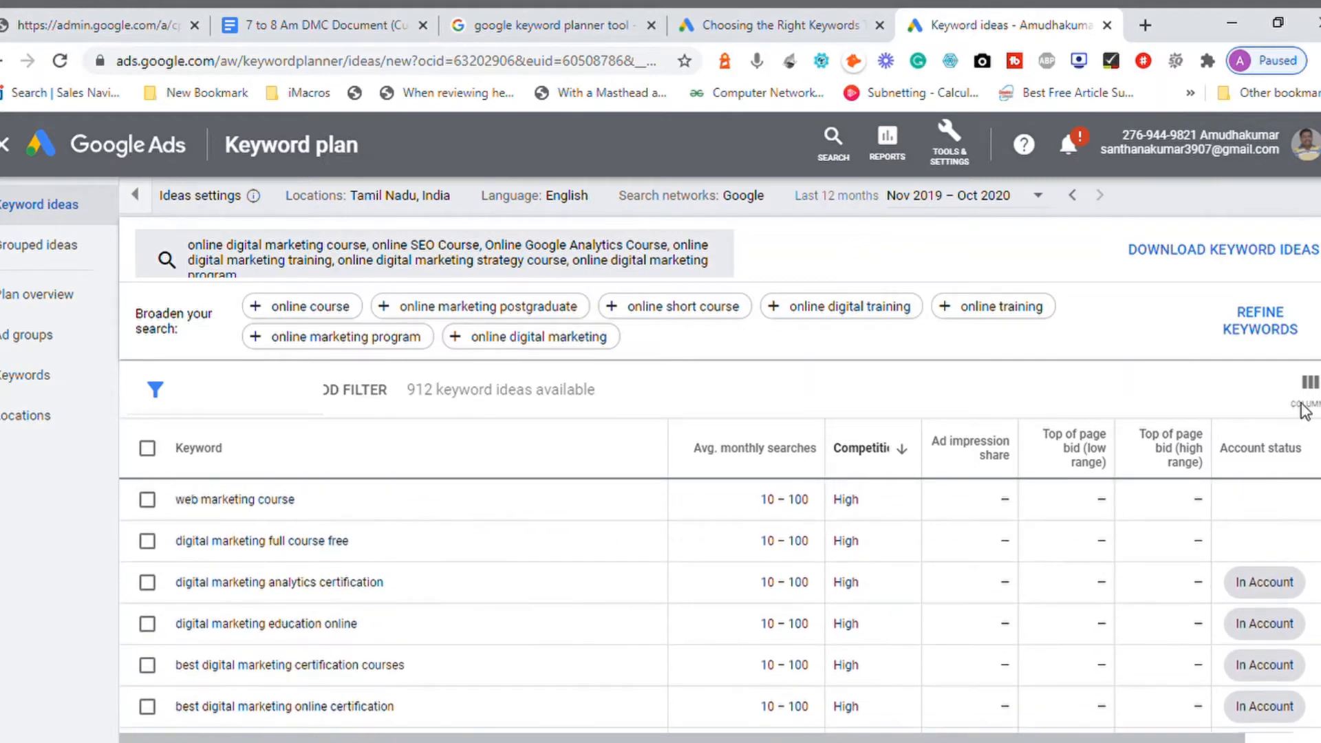
left_click(914, 452)
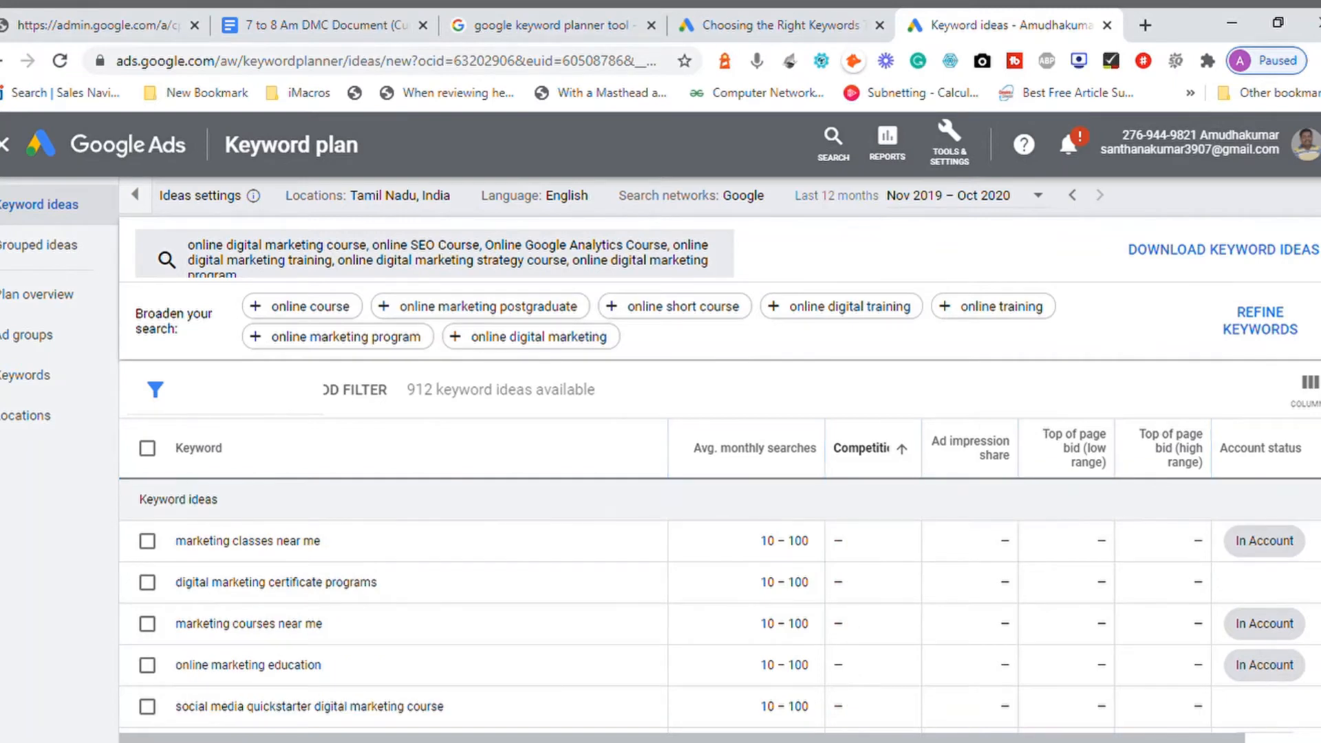
- Select the keyword ideas "digital marketing certificate programs", "online marketing education", "internet marketing training" and "internet marketing classes online"
scroll(721, 607, "down", 1)
scroll(720, 607, "down", 1)
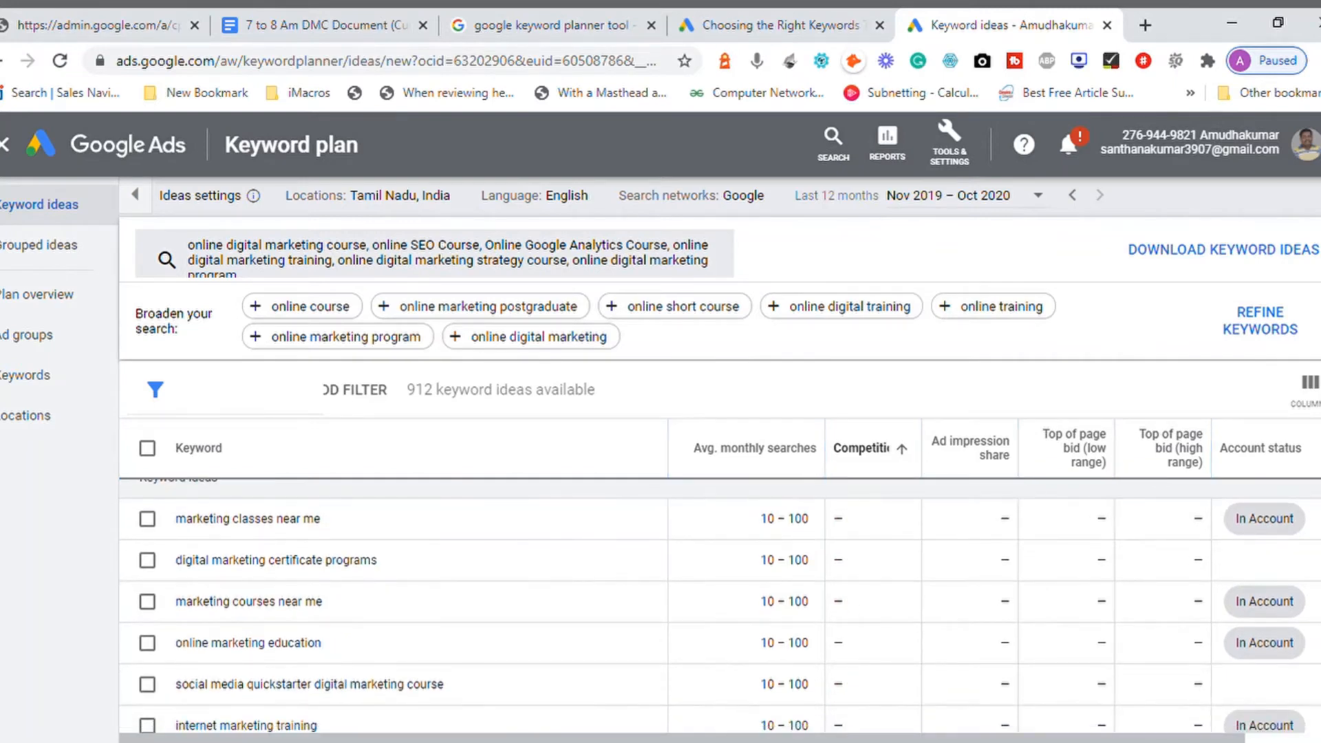
scroll(720, 606, "down", 3)
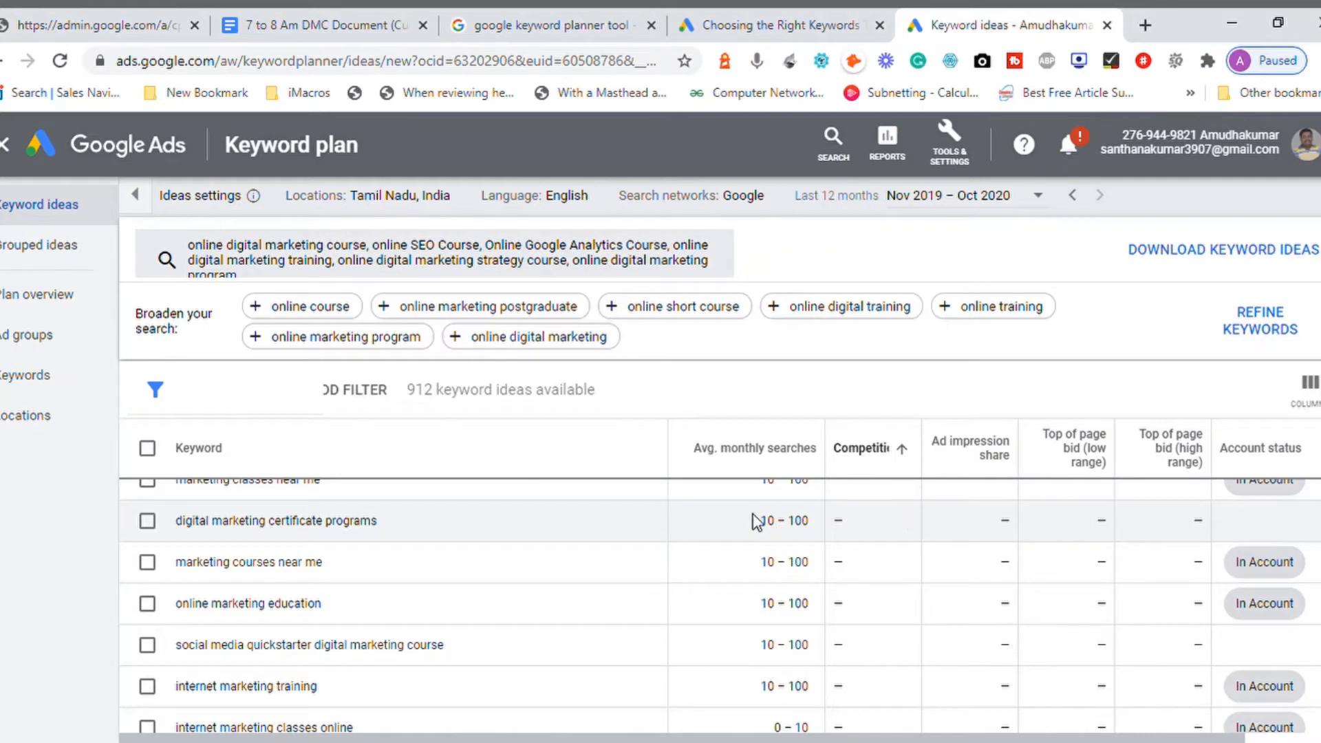
left_click(147, 521)
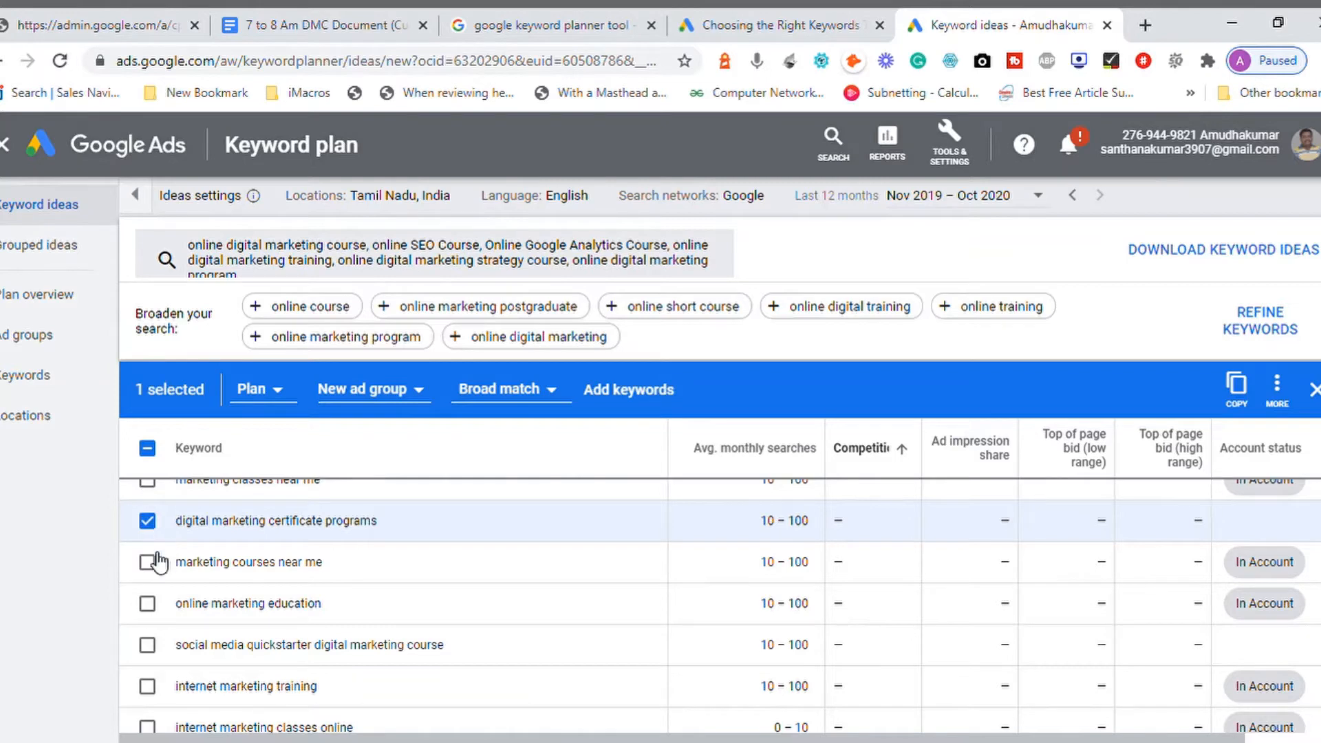
left_click(148, 604)
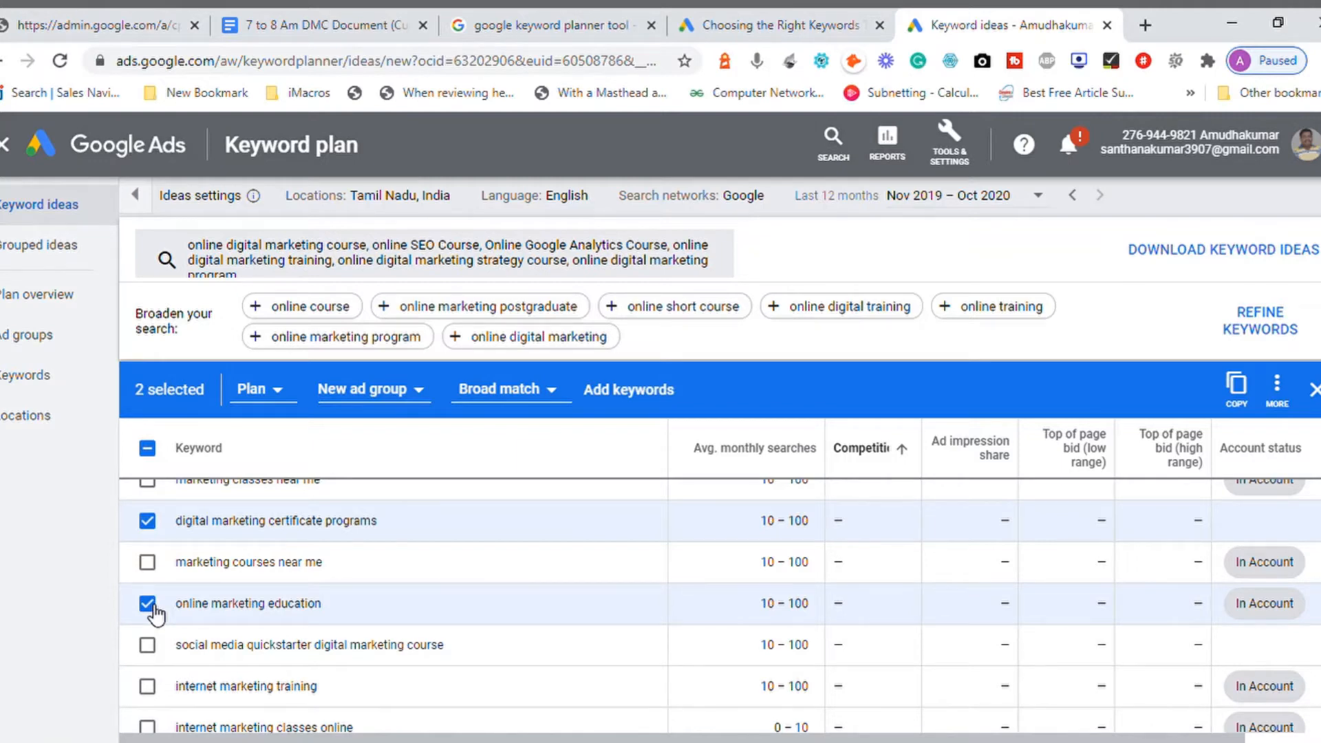
left_click(149, 688)
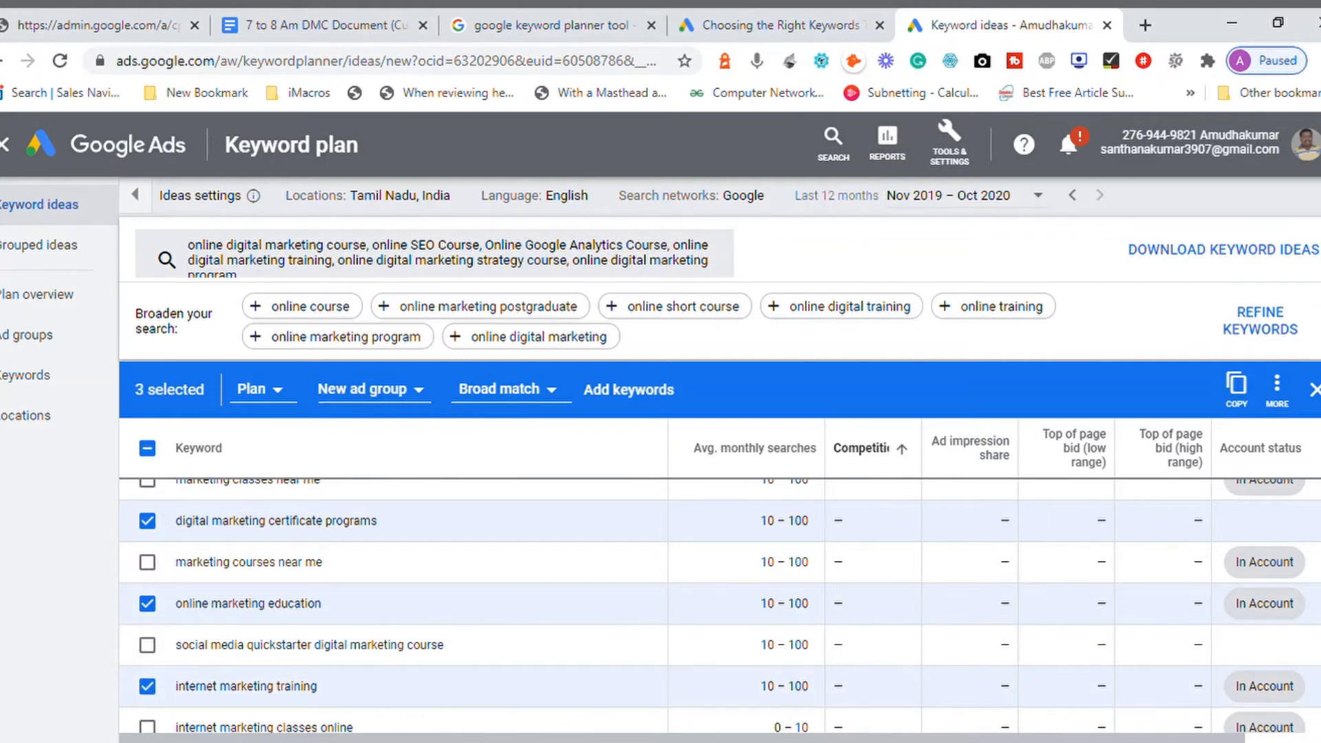
scroll(721, 607, "down", 3)
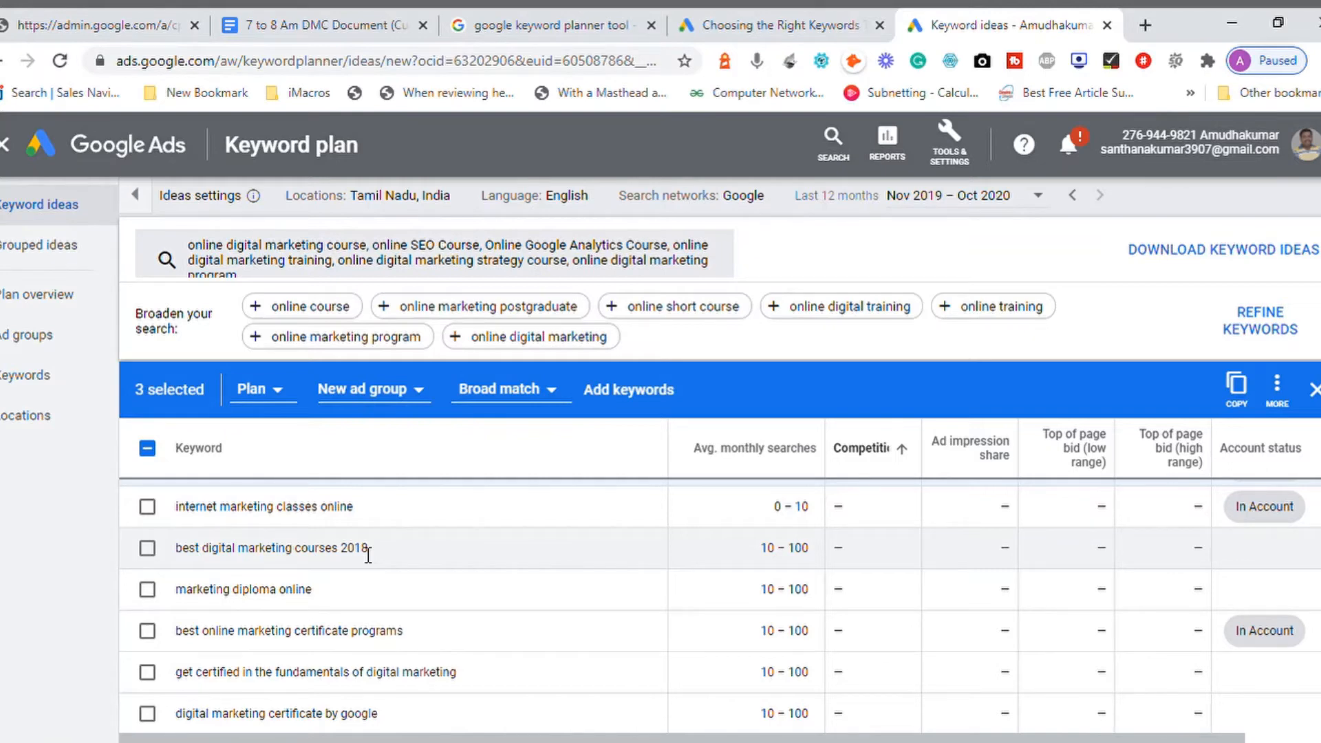
left_click(148, 510)
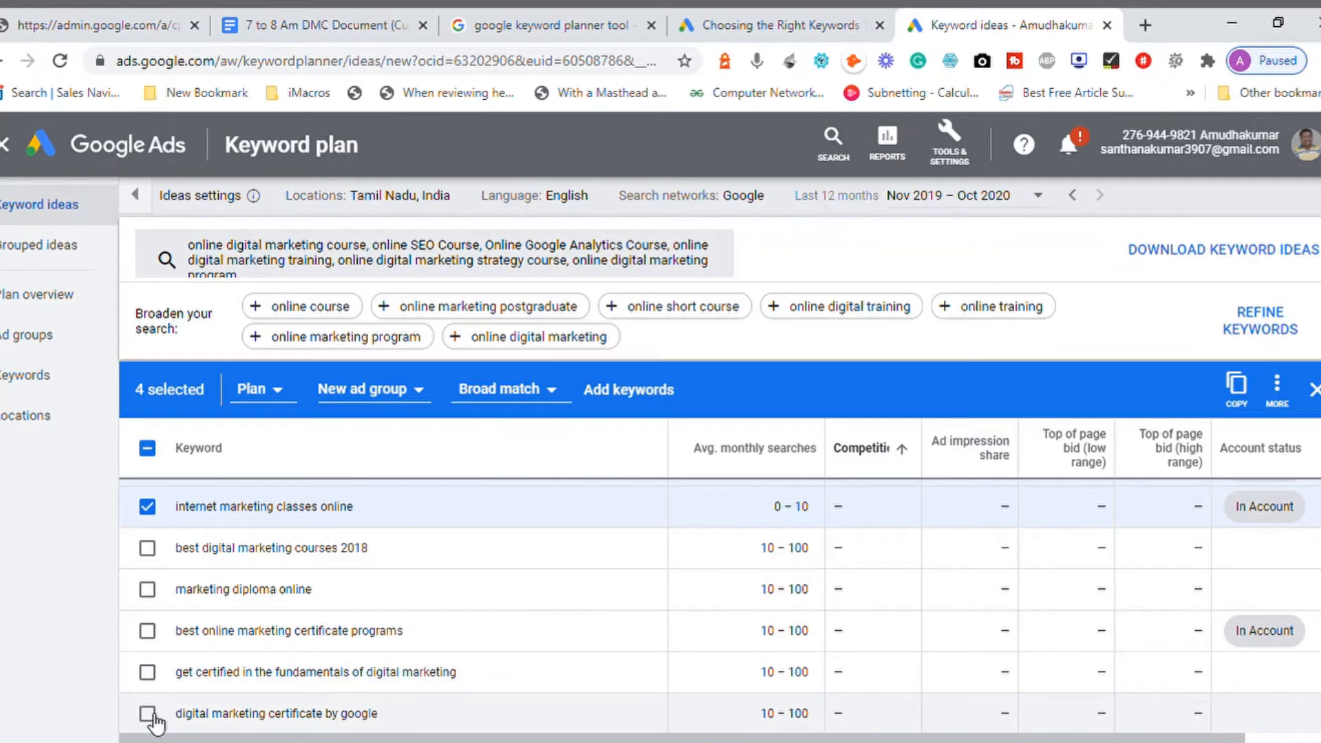
- Look through the remaining keyword ideas on the first results page, checking their monthly searches and competition
scroll(720, 606, "down", 3)
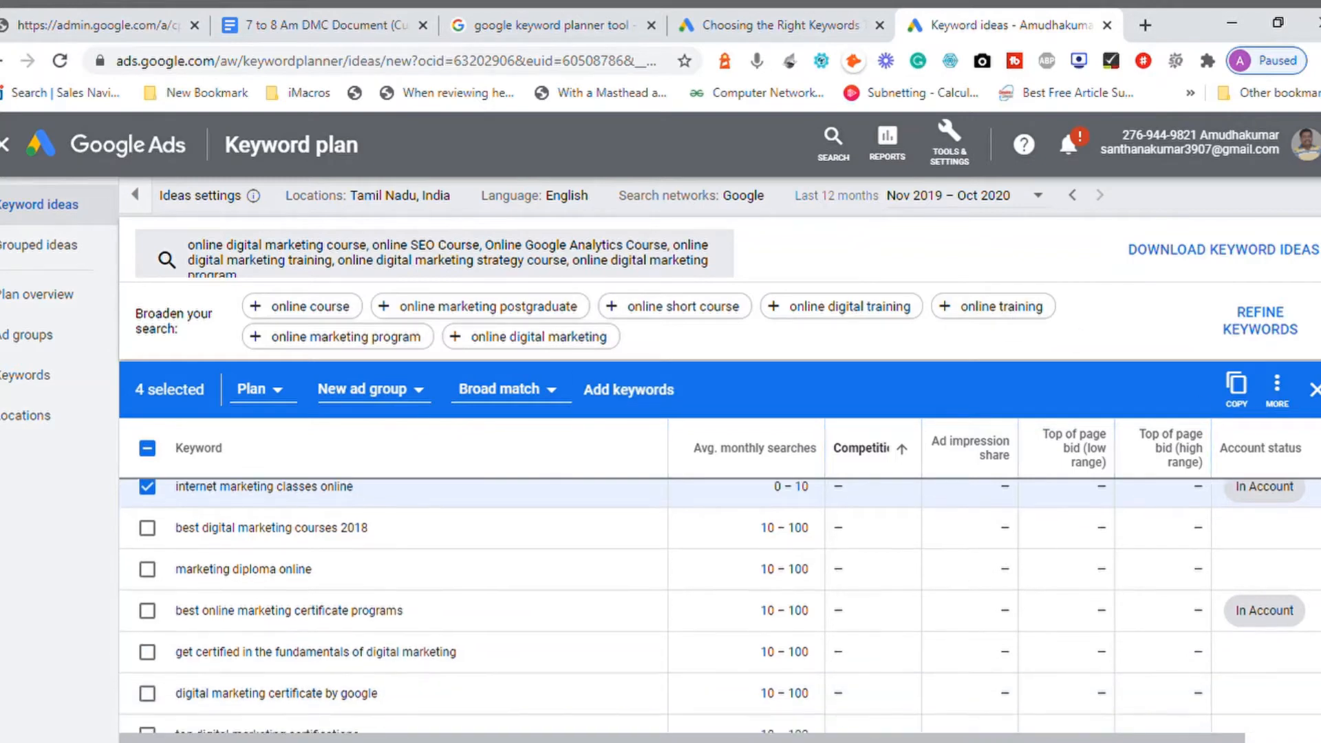
scroll(721, 607, "down", 2)
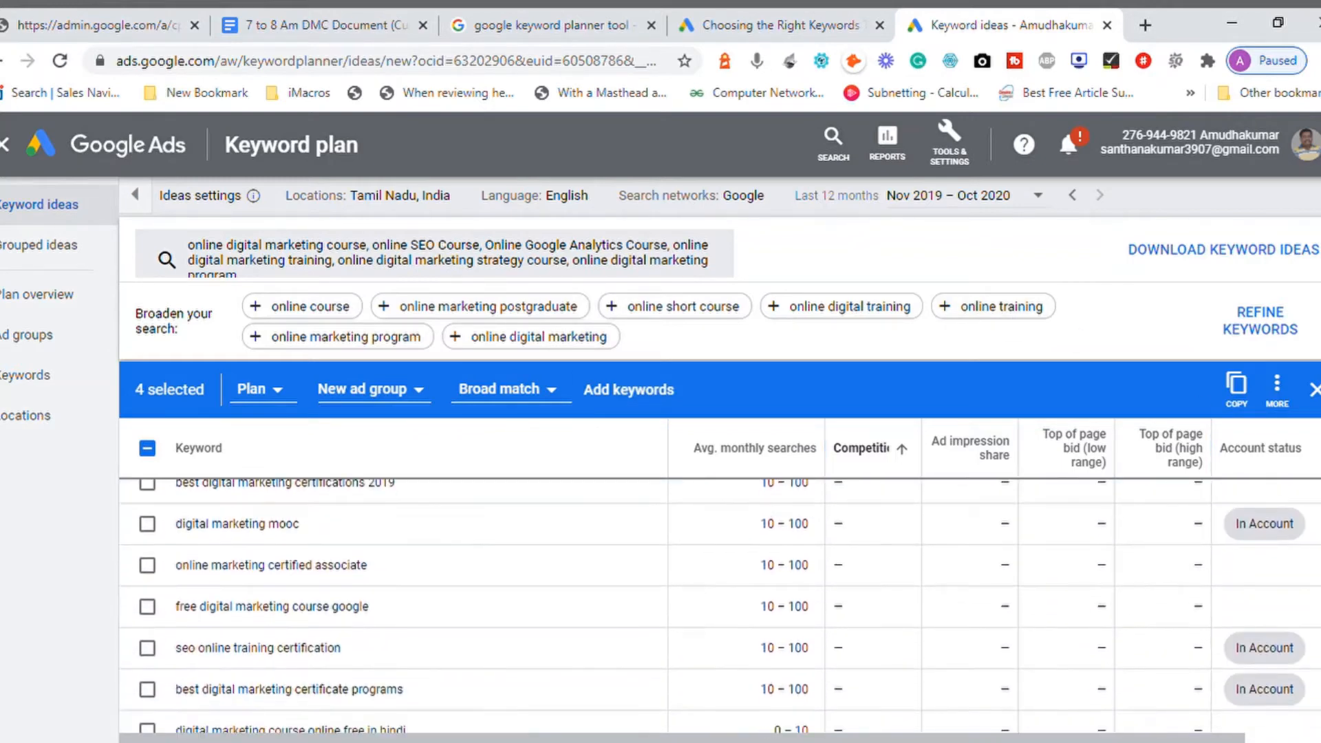
scroll(720, 606, "down", 2)
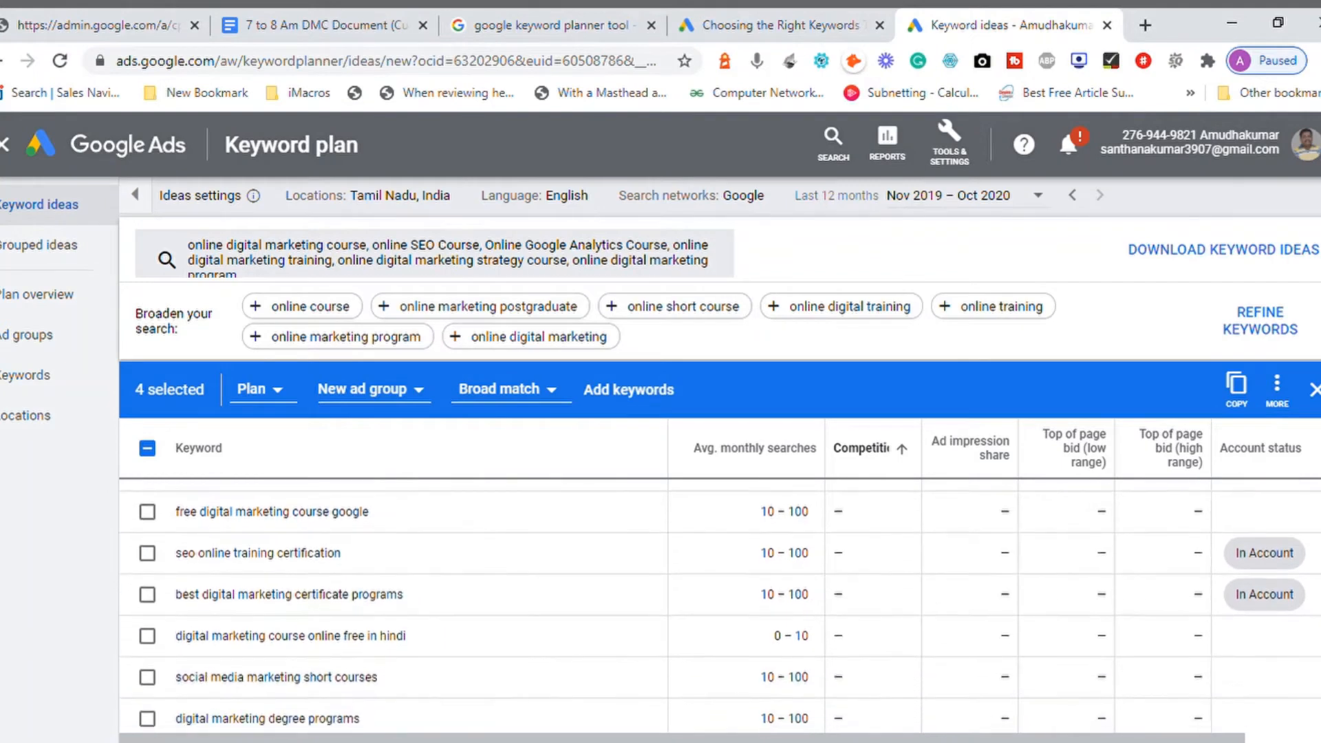
scroll(720, 606, "down", 2)
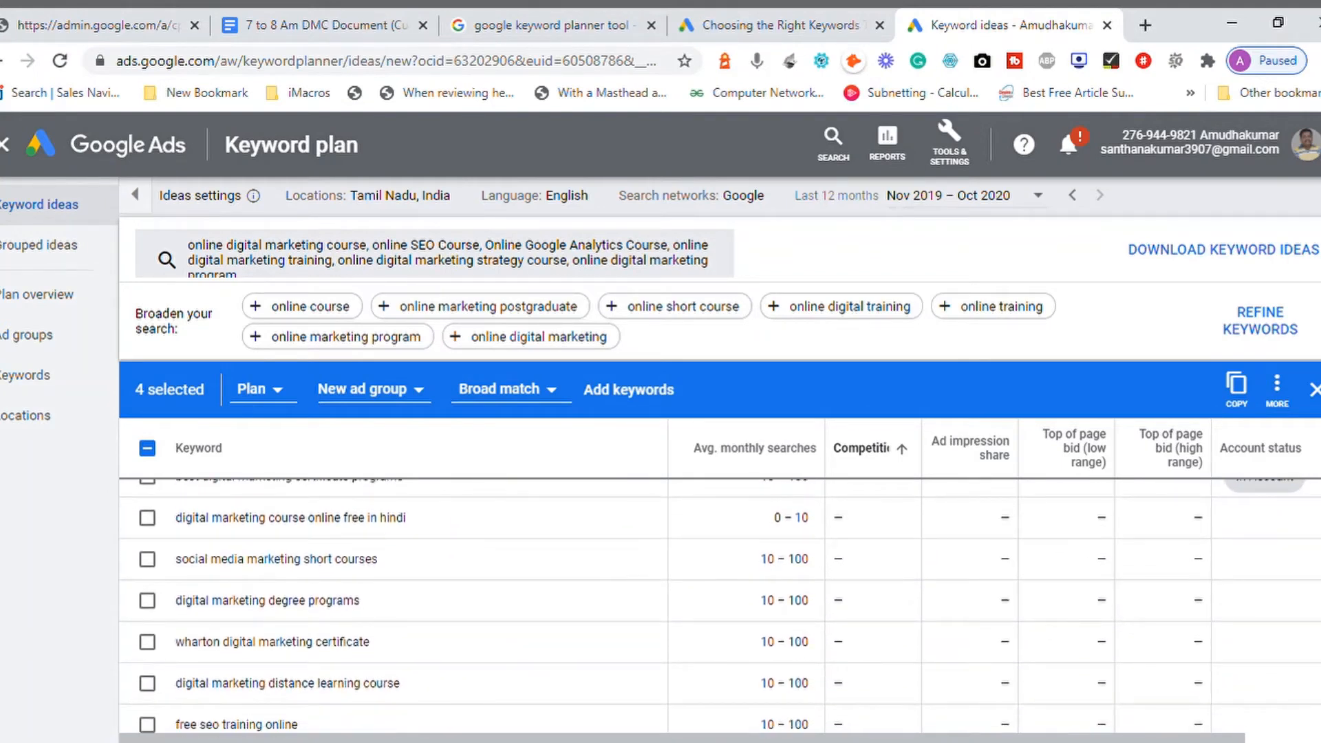
scroll(721, 607, "down", 2)
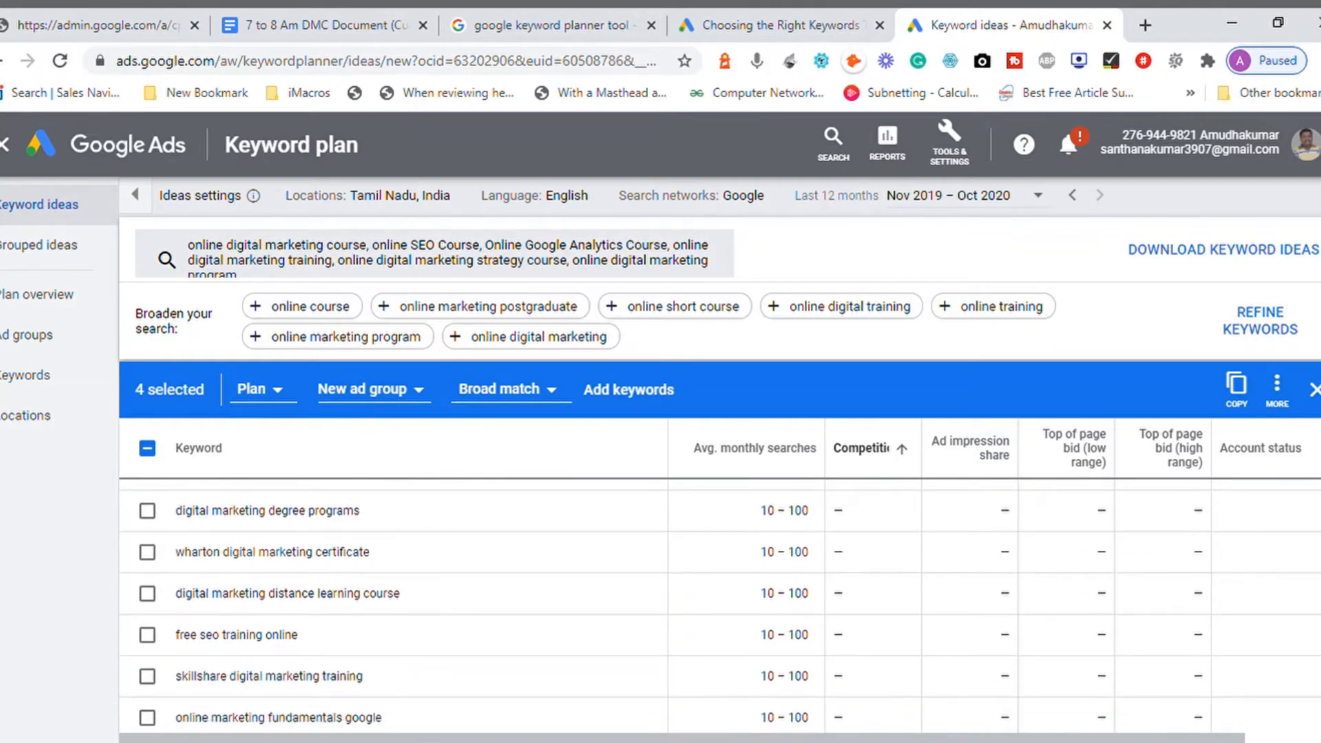
scroll(721, 607, "down", 3)
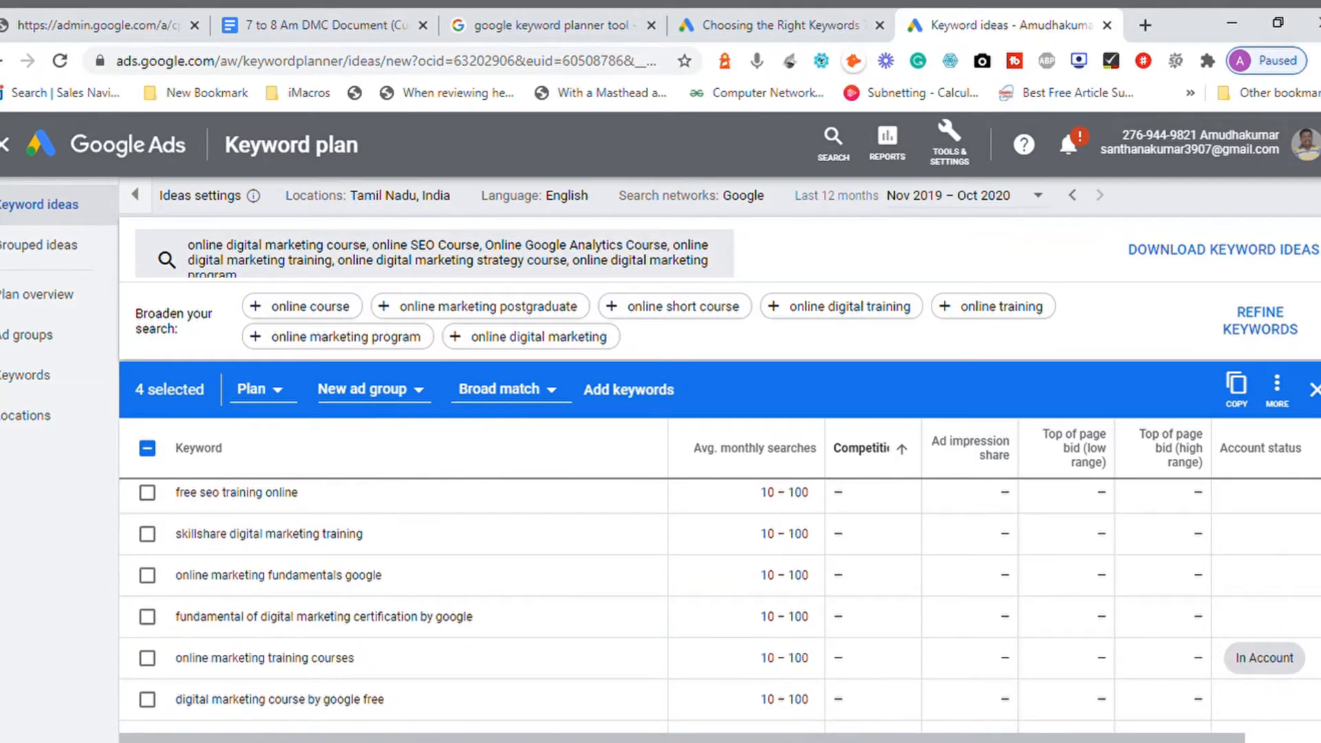
scroll(720, 607, "down", 2)
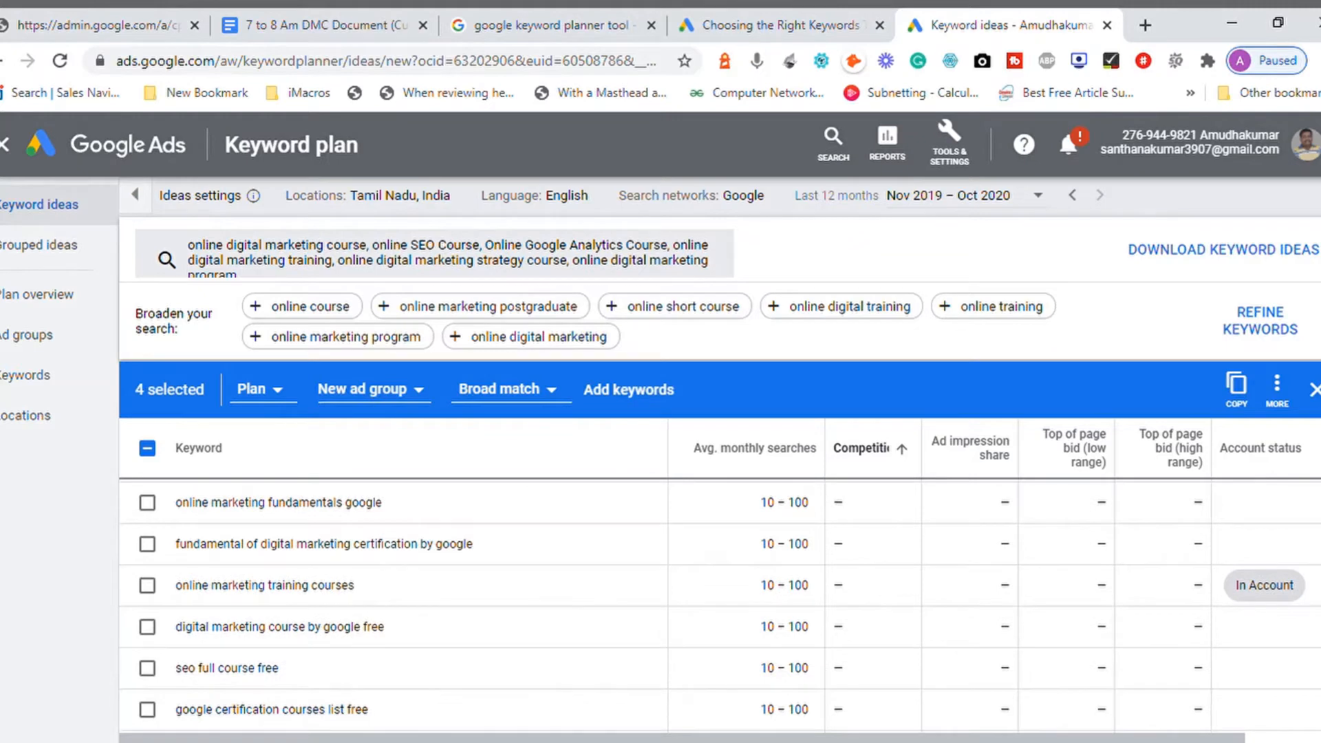
scroll(720, 607, "down", 4)
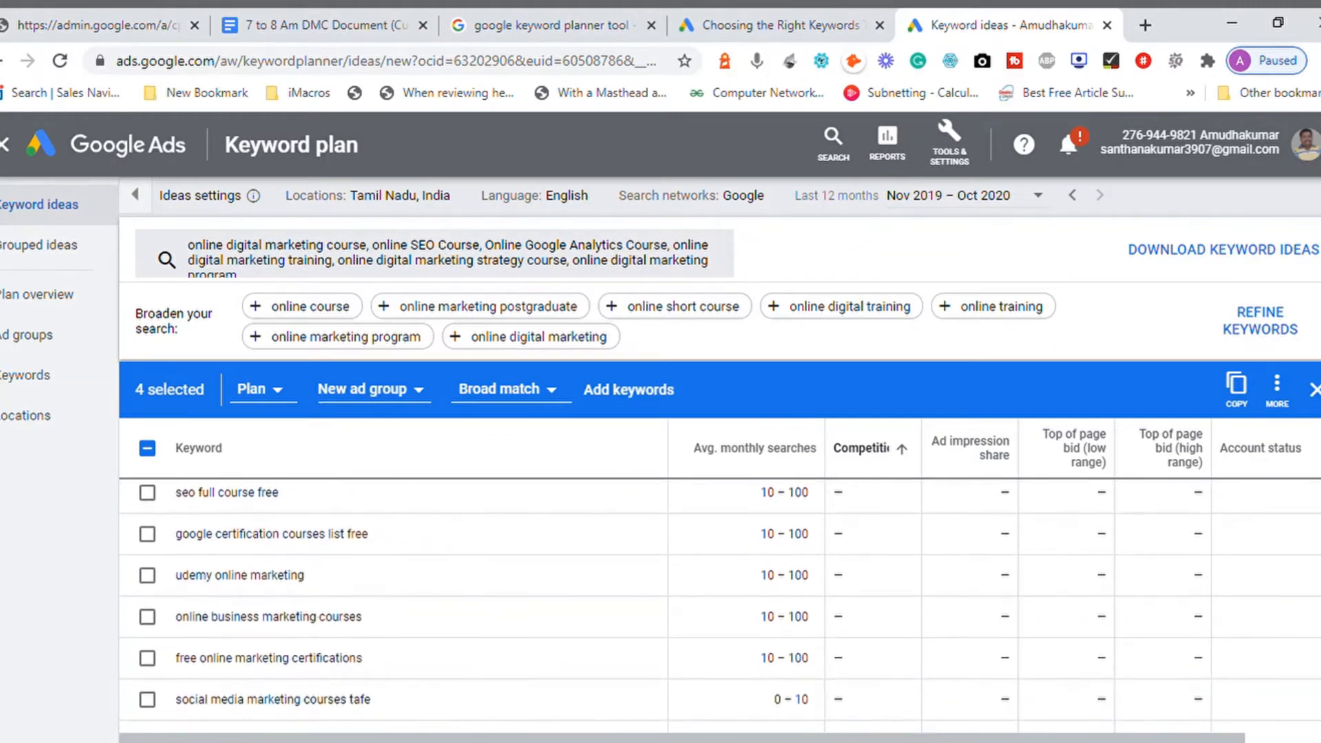
scroll(720, 607, "down", 3)
scroll(721, 607, "down", 3)
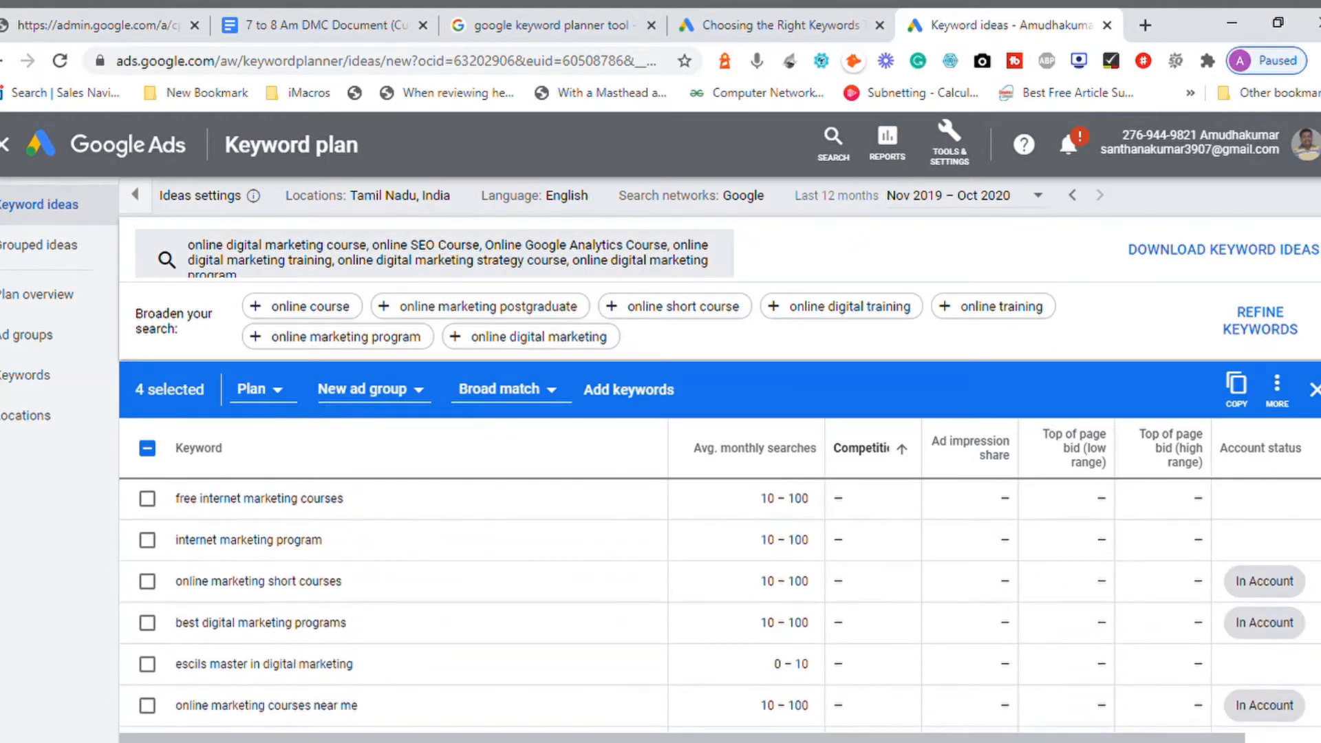
scroll(720, 607, "down", 3)
scroll(720, 607, "down", 5)
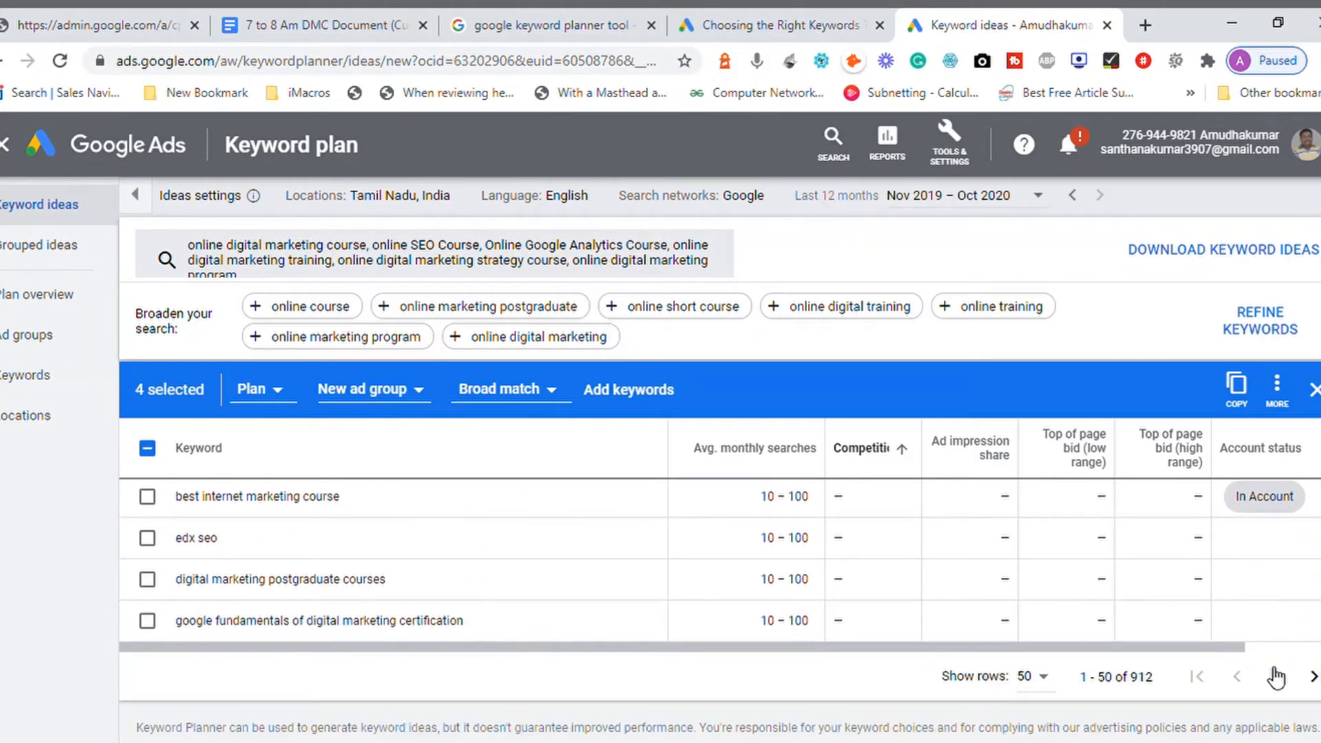
- Browse the second page of keyword ideas and advance to the third page
left_click(1278, 678)
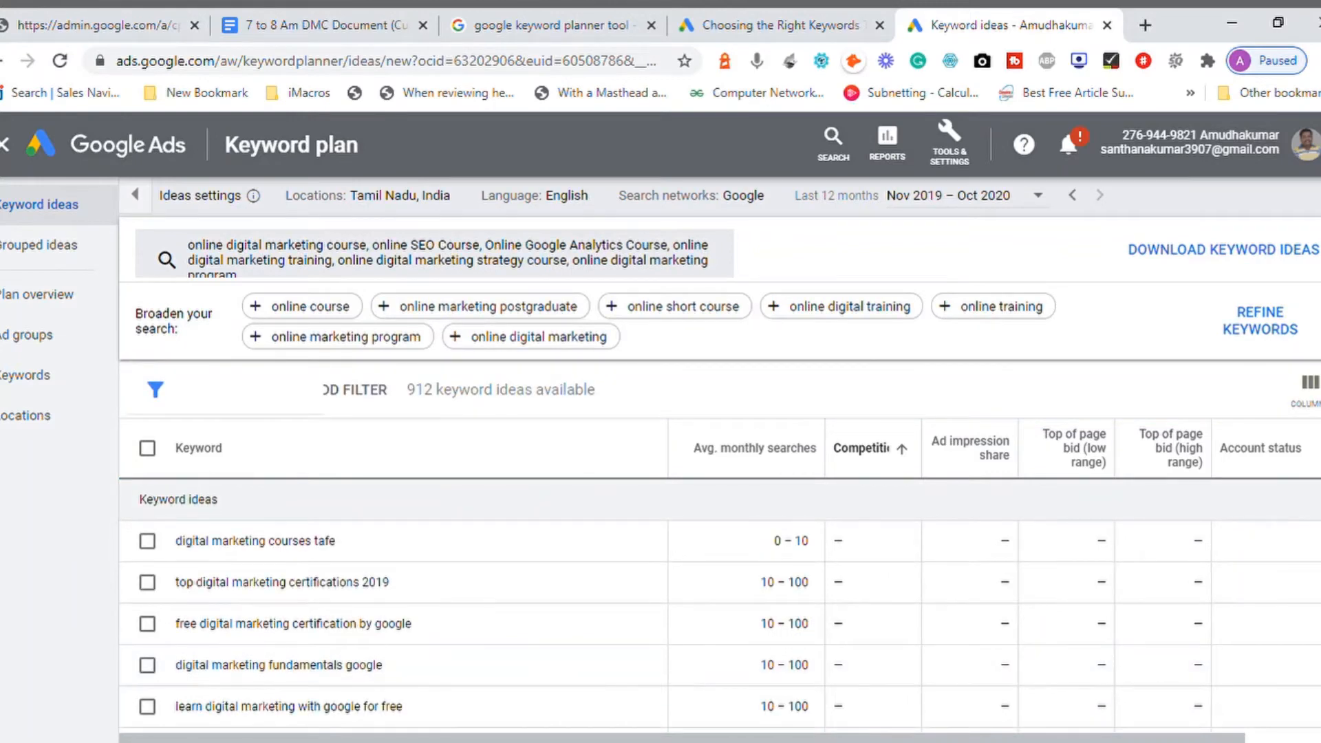
scroll(720, 606, "down", 5)
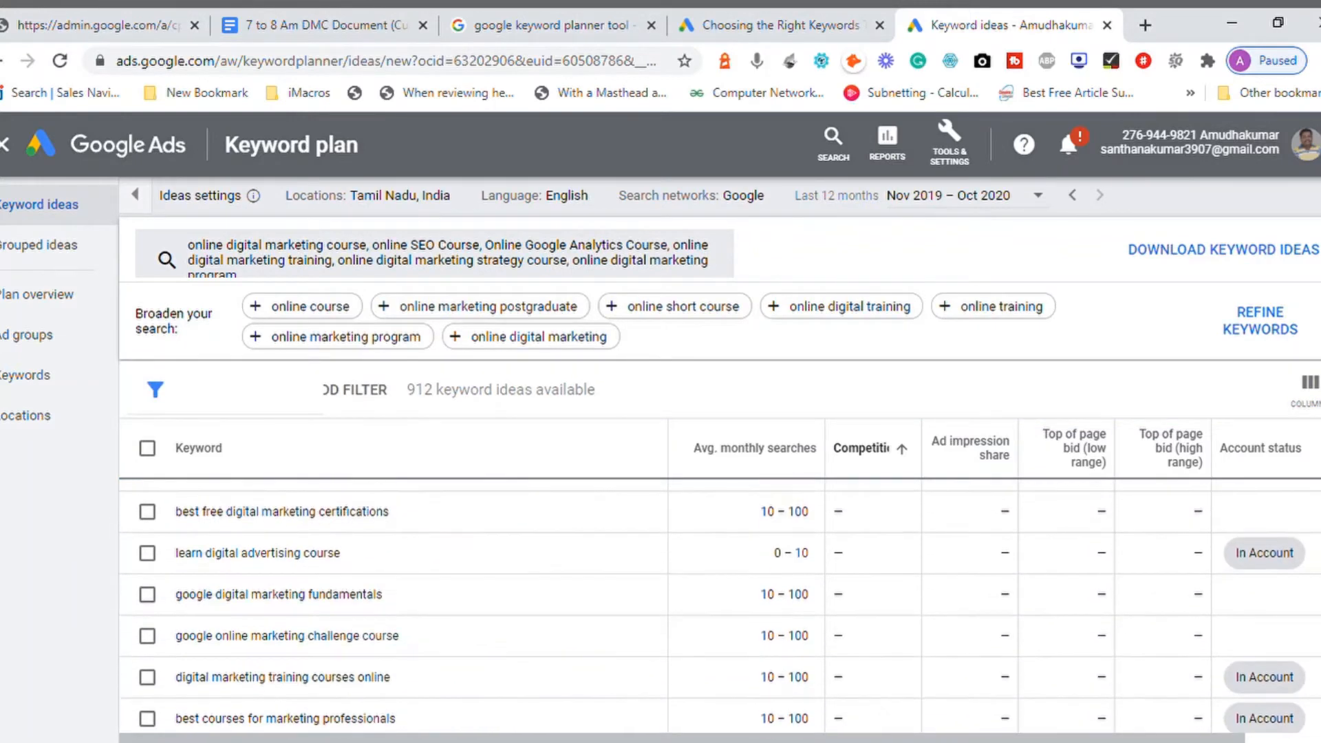
scroll(720, 605, "down", 15)
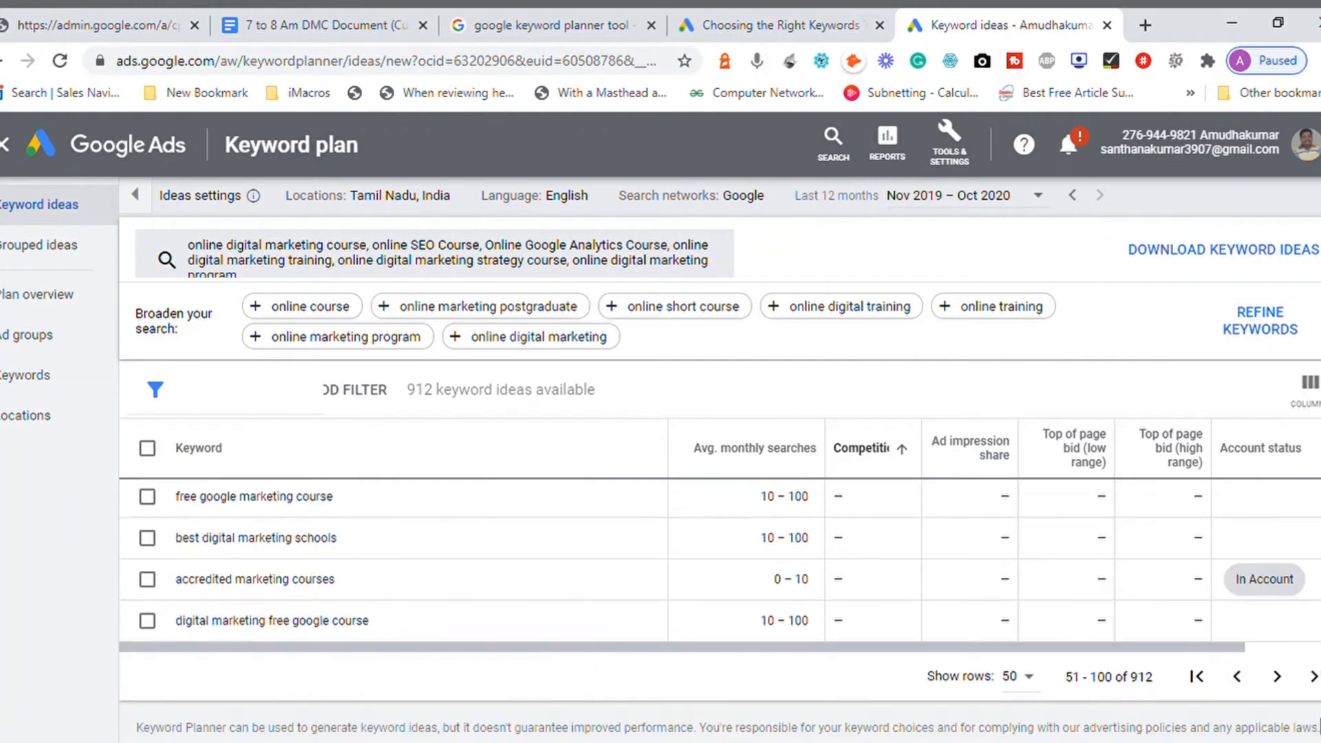
left_click(1277, 676)
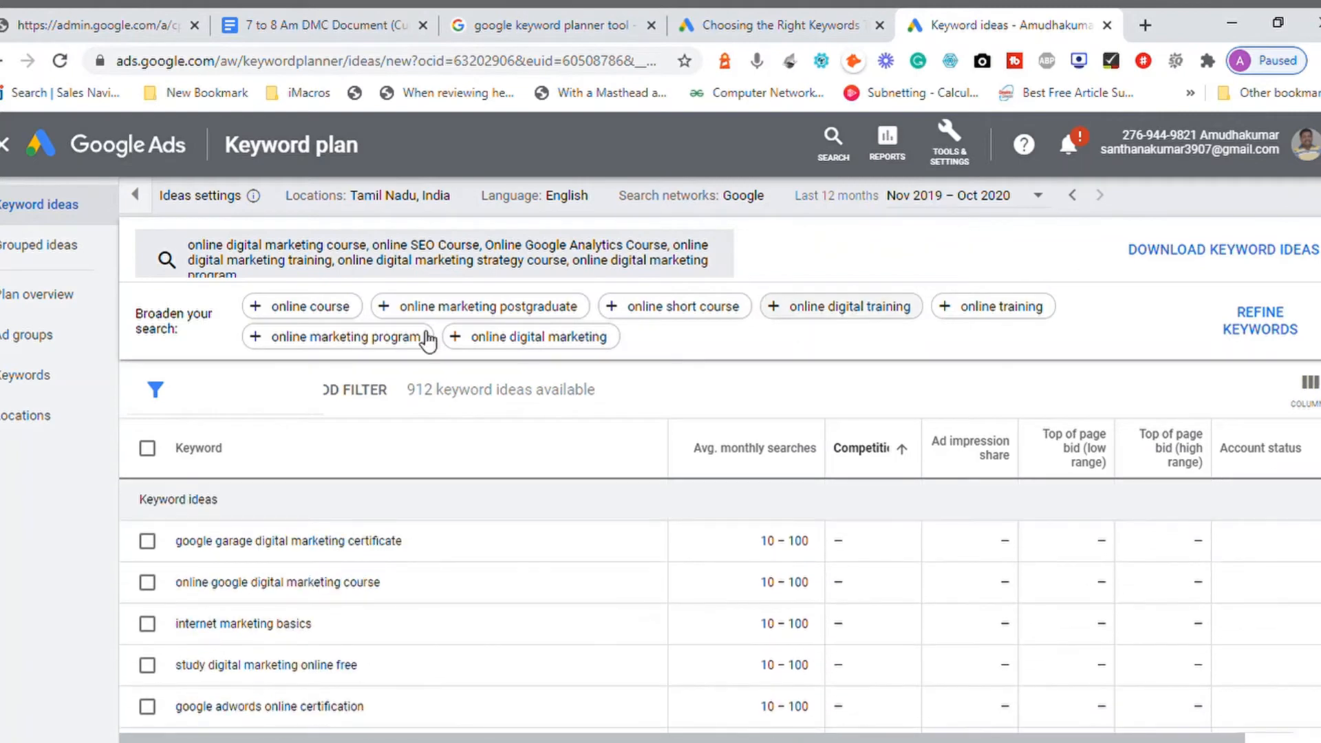
- Add a Competition filter set to Low to the keyword ideas
left_click(164, 396)
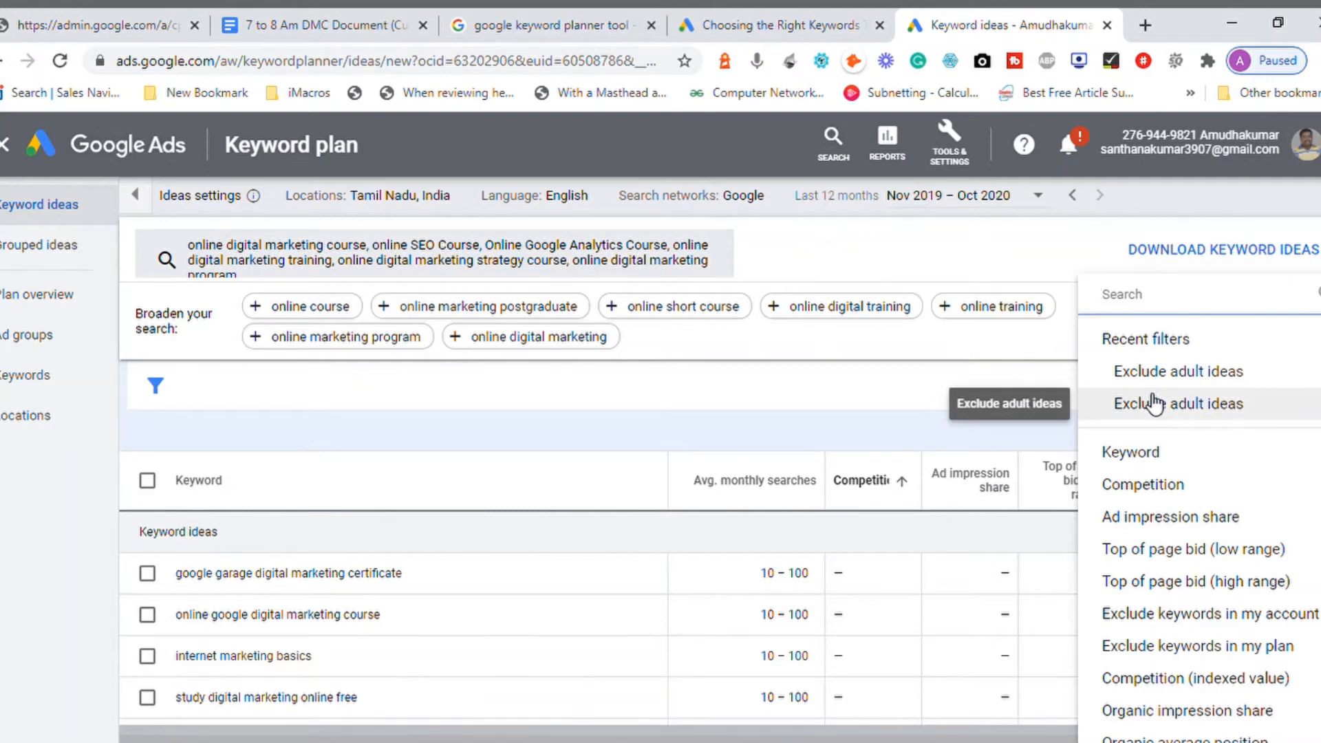
type("comp")
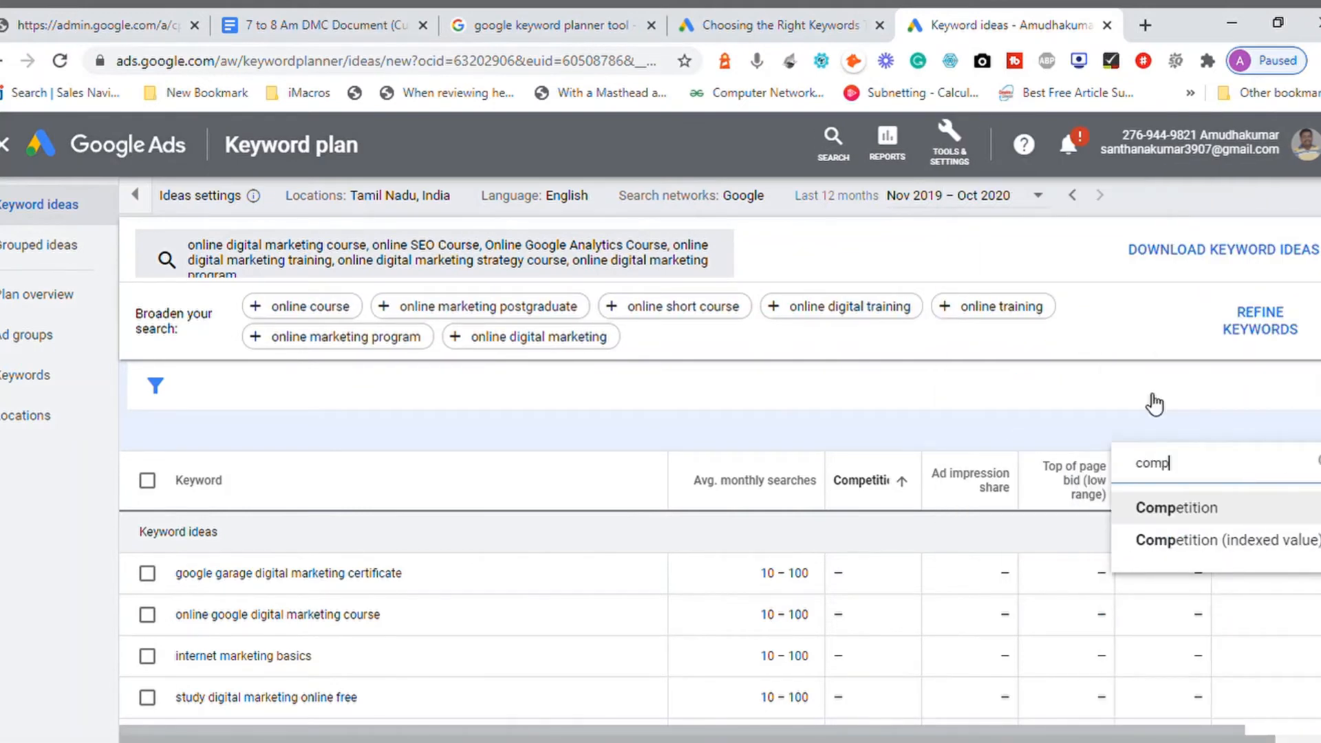
left_click(1204, 510)
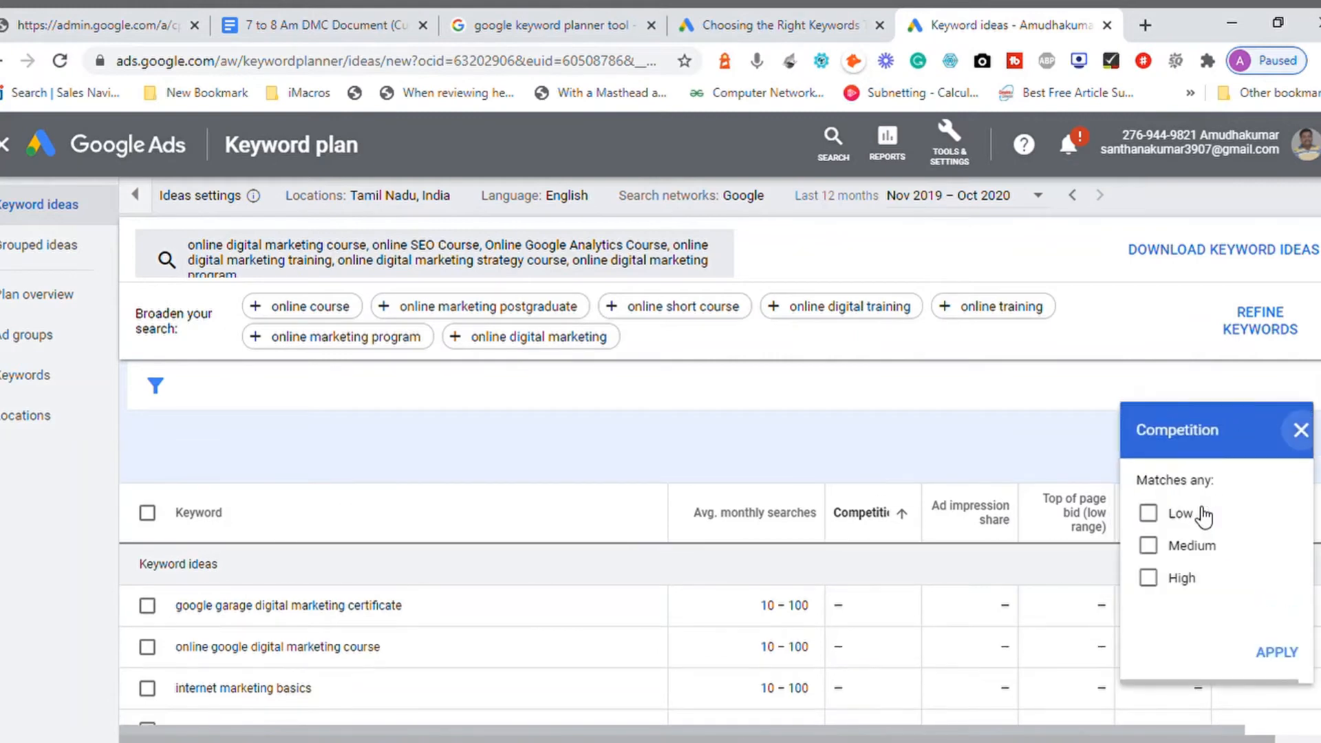
left_click(1157, 521)
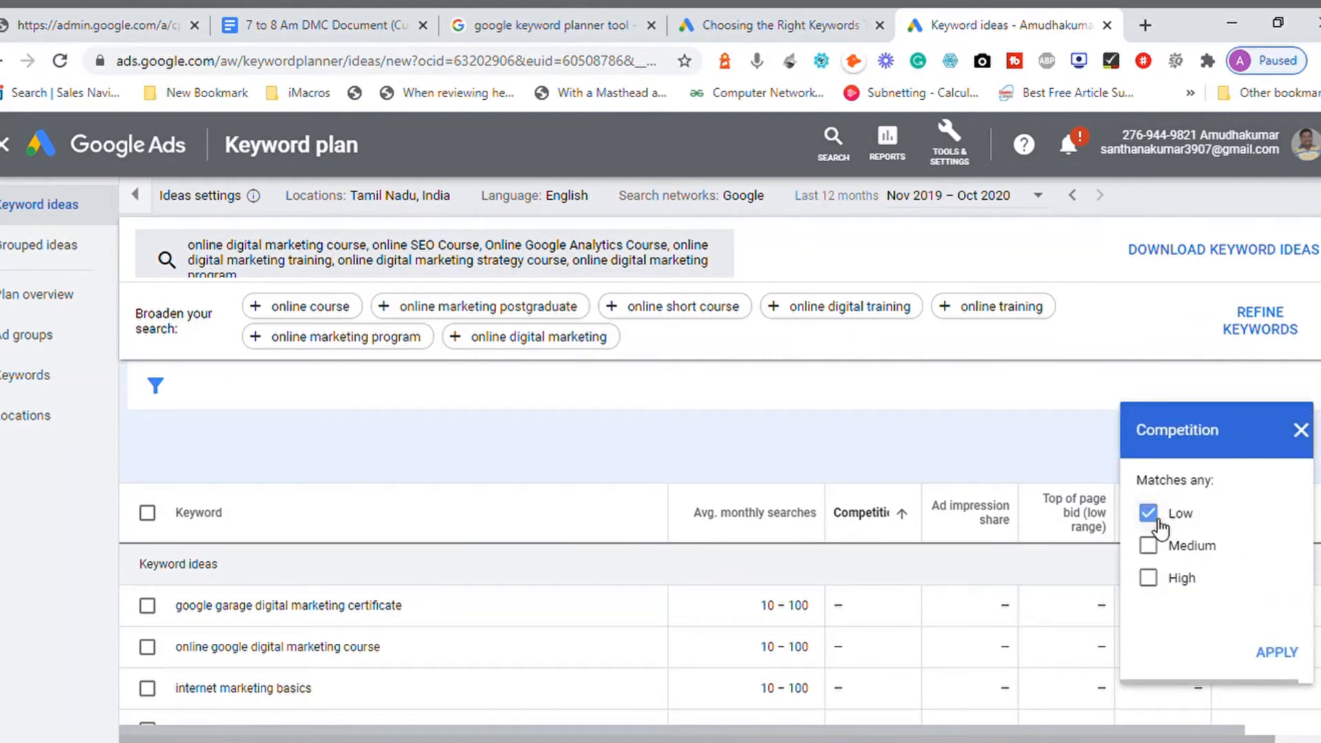
left_click(1276, 654)
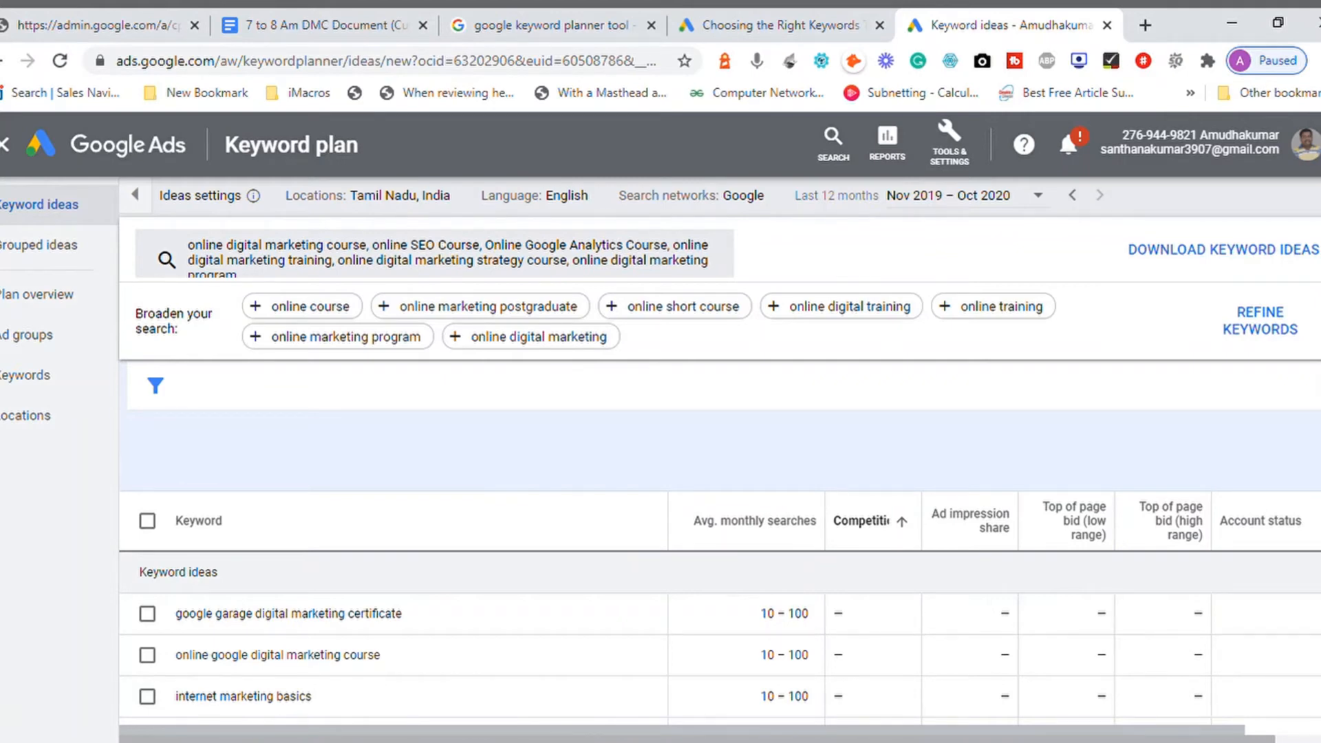
scroll(720, 640, "down", 10)
scroll(720, 640, "up", 10)
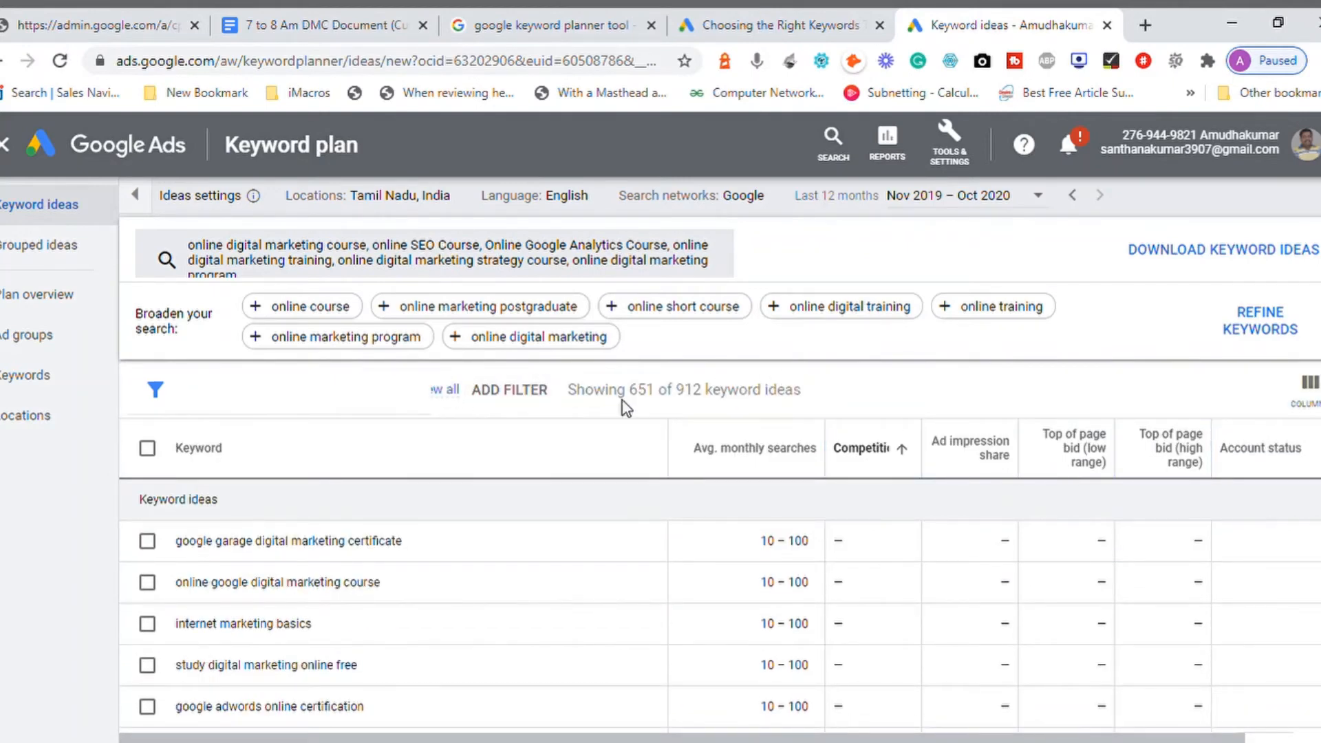
- Sort the filtered keyword ideas by competition in descending order, comparing it with the ascending order
left_click(909, 454)
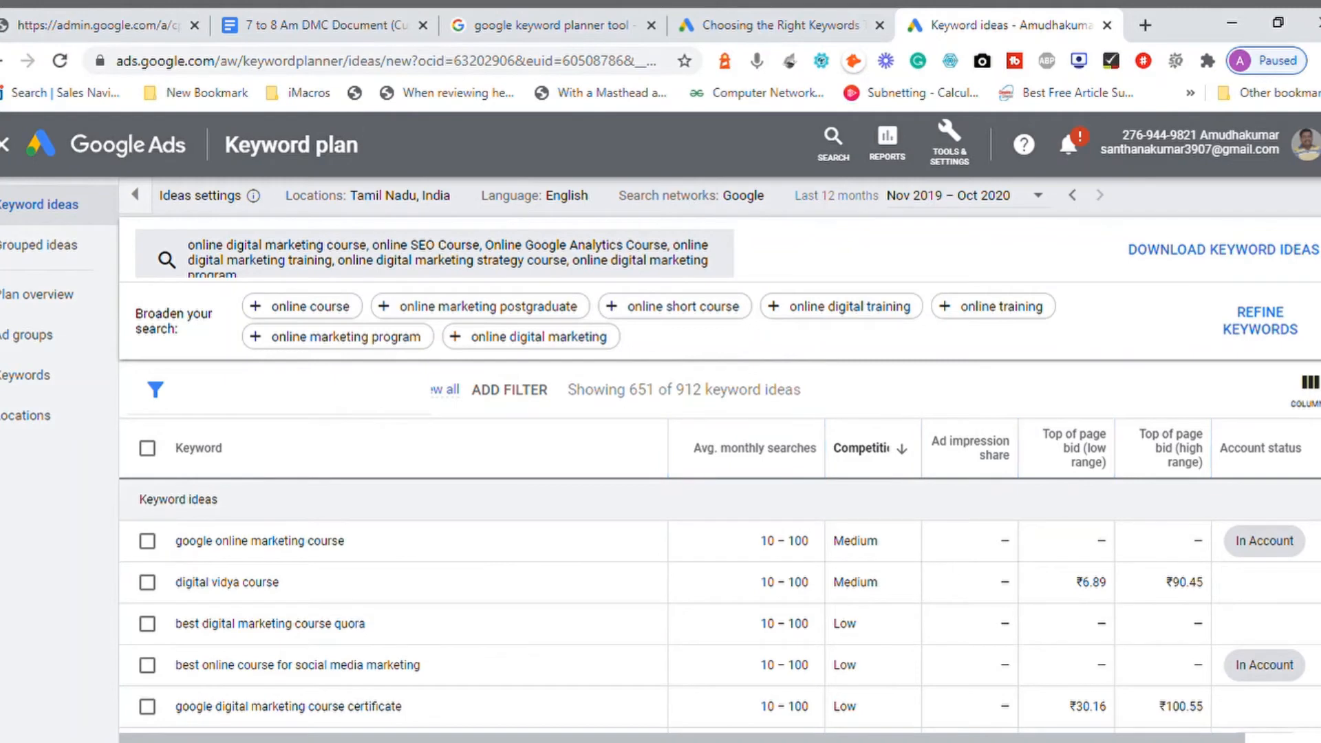
scroll(720, 605, "down", 3)
scroll(936, 482, "up", 3)
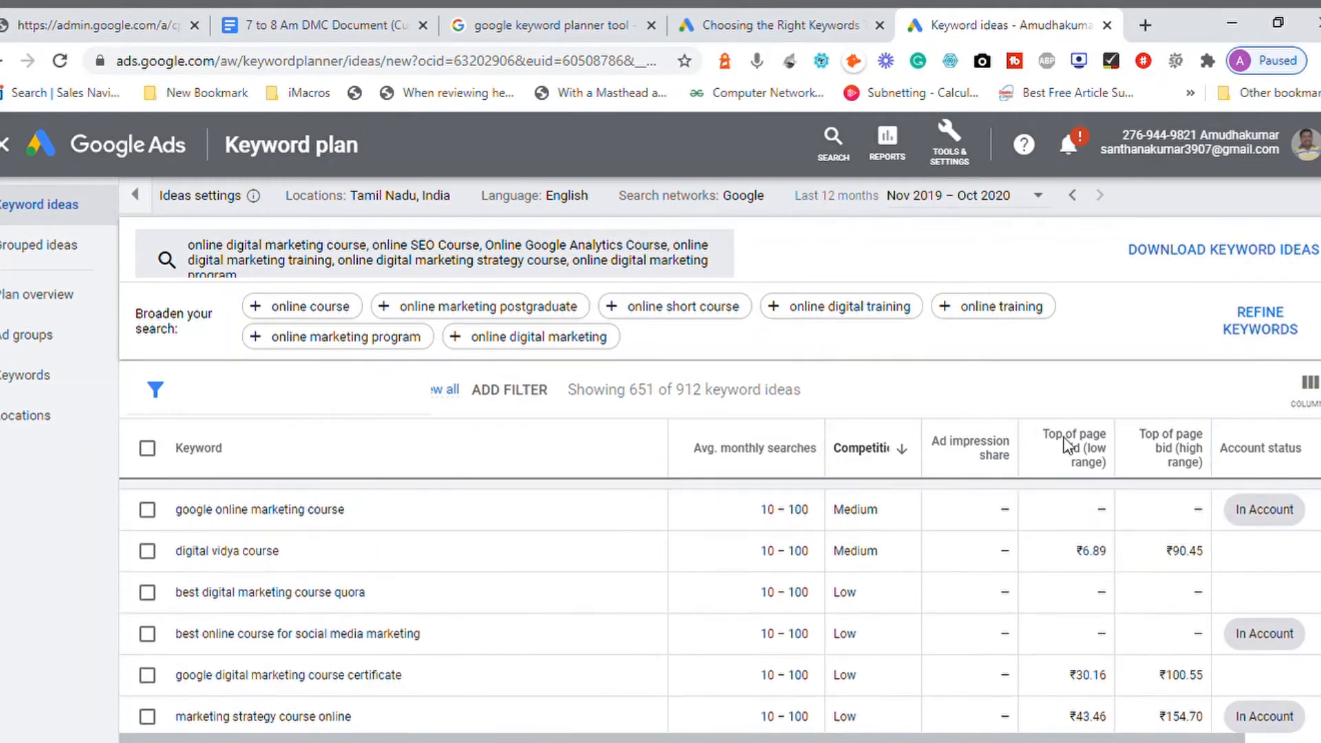
left_click(910, 459)
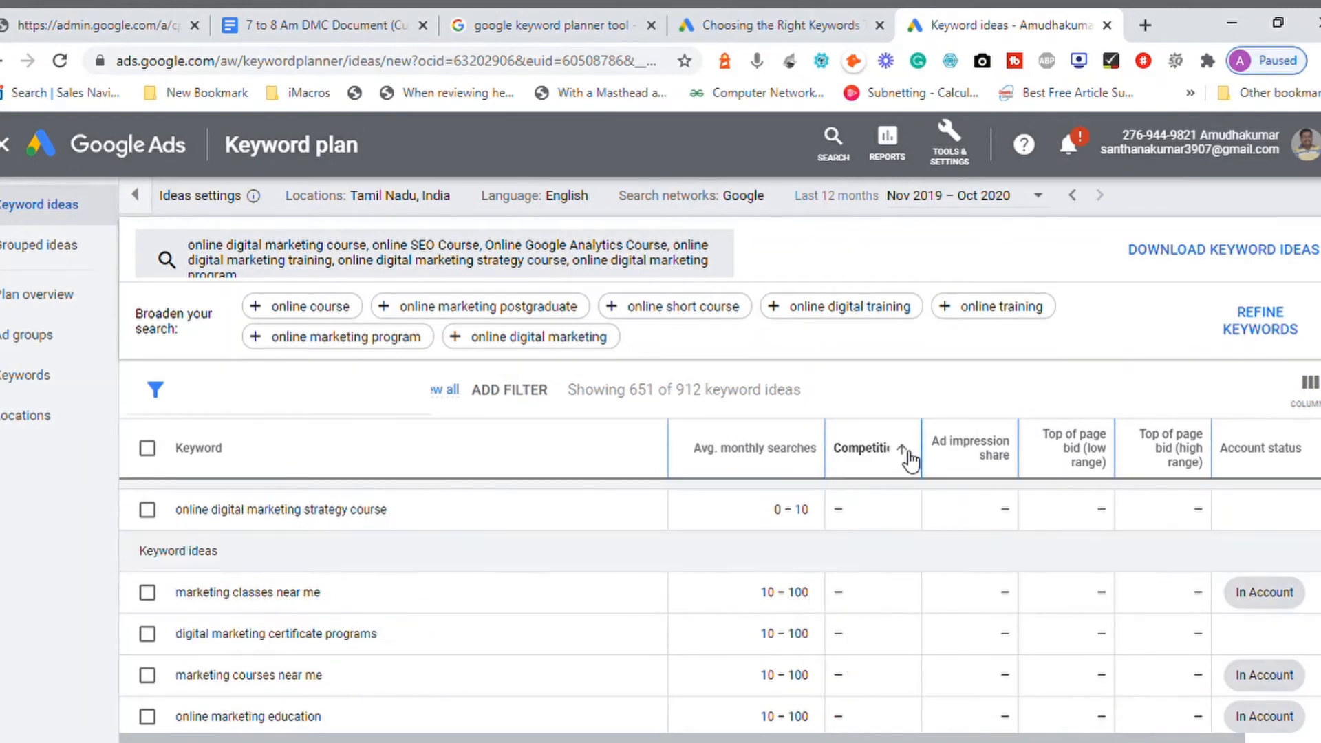
left_click(909, 459)
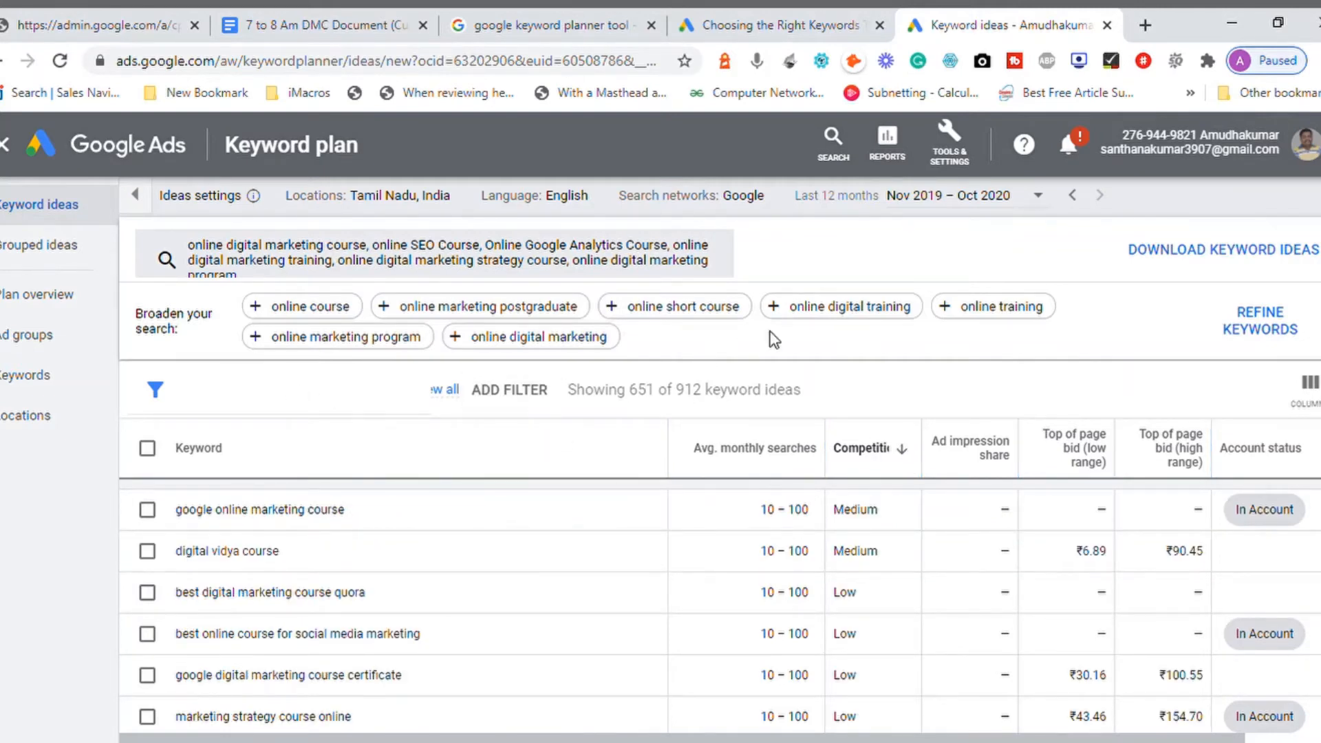
- Look through the list of recent filters and available filter types for the keyword ideas
left_click(510, 407)
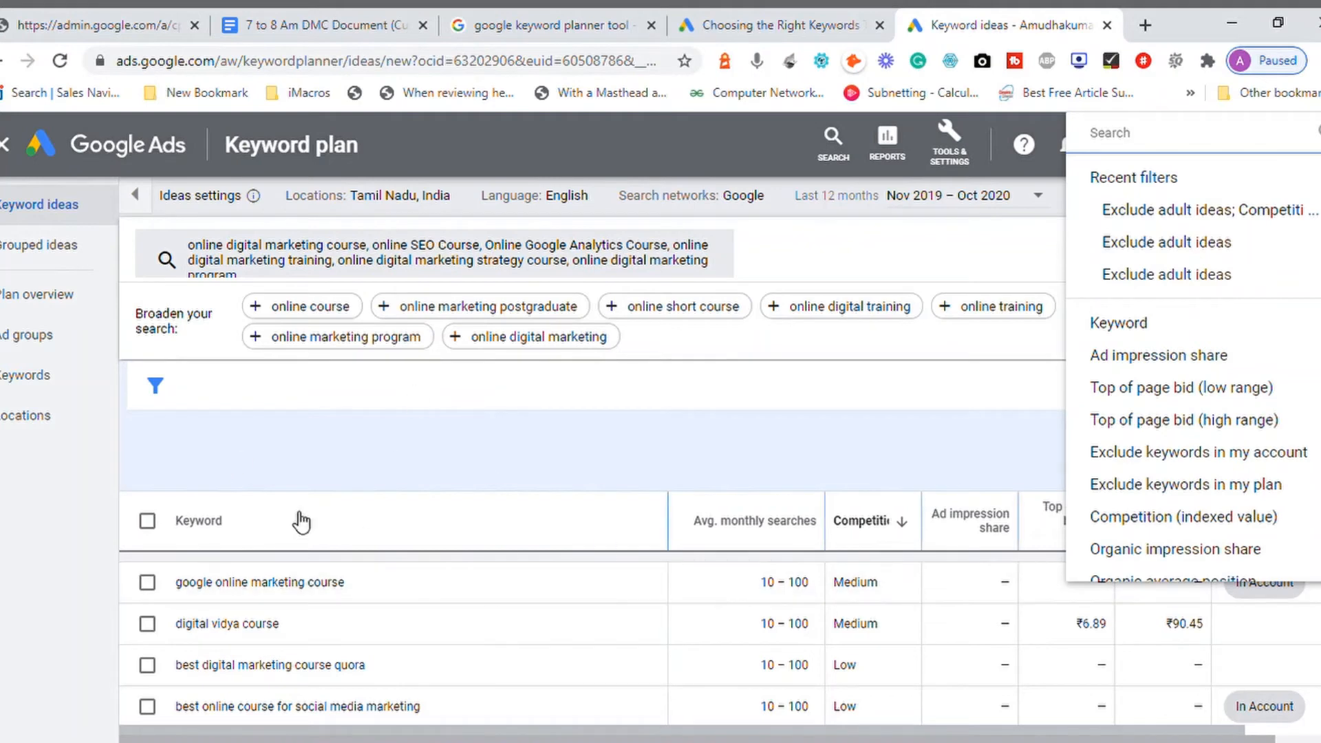
left_click(158, 388)
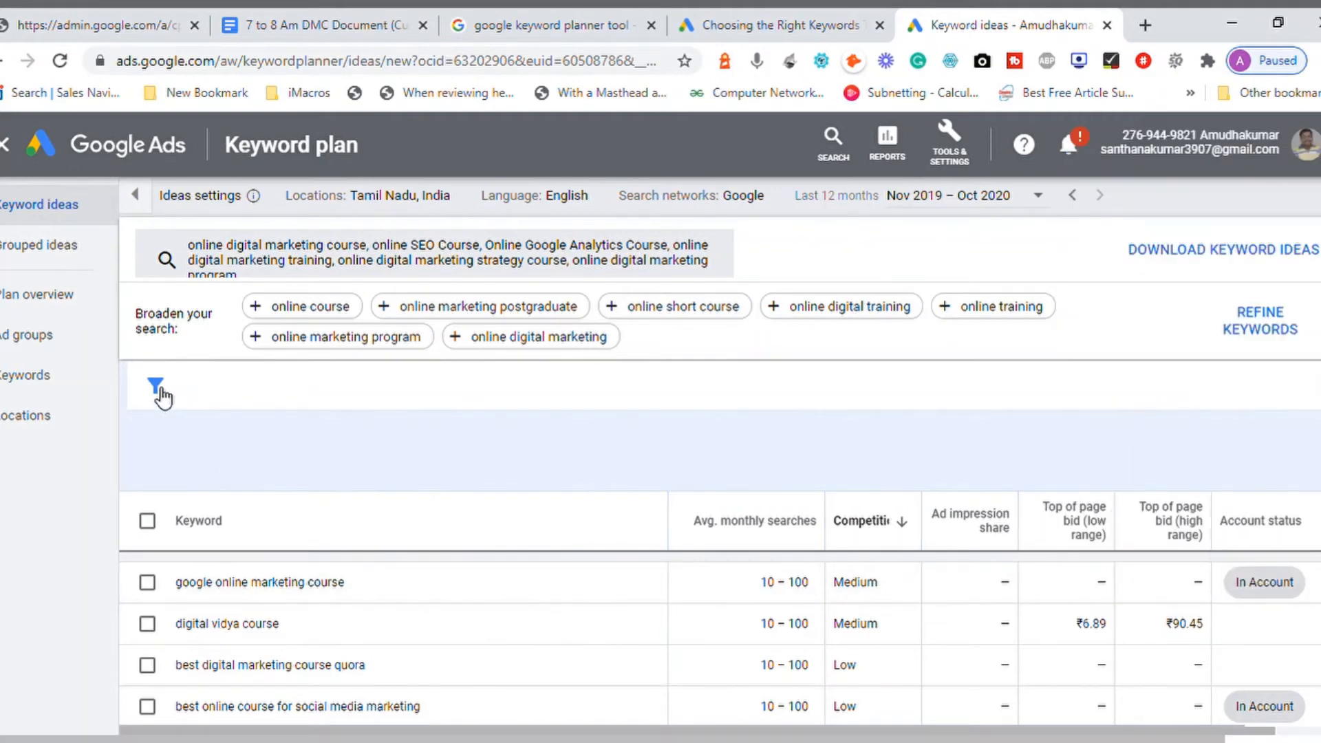
left_click(158, 390)
key("Up")
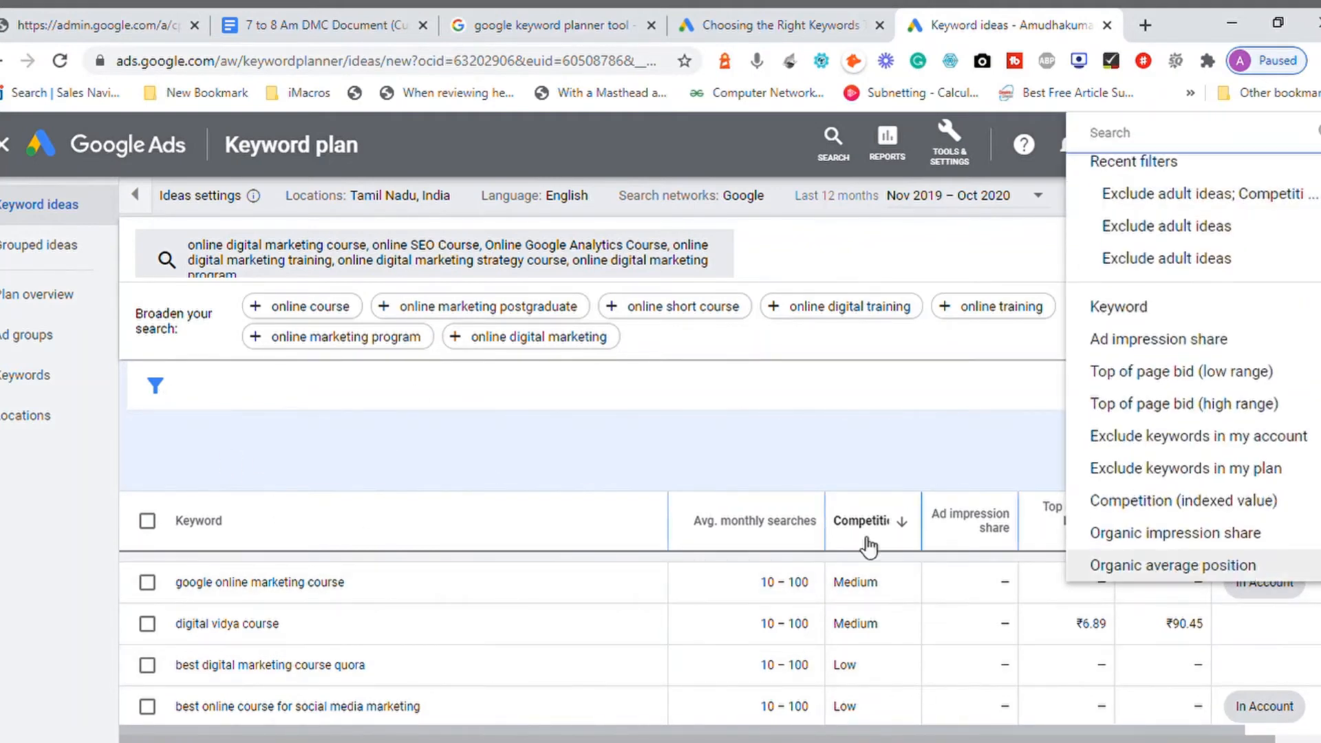
key("Up")
key("Up")
key("Up")
key("Up")
key("Up")
key("Up")
key("Up")
key("Up")
key("Up")
key("Up")
key("Up")
key("Up")
key("Up")
key("Up")
key("Up")
key("Up")
key("Up")
key("Up")
key("Up")
key("Up")
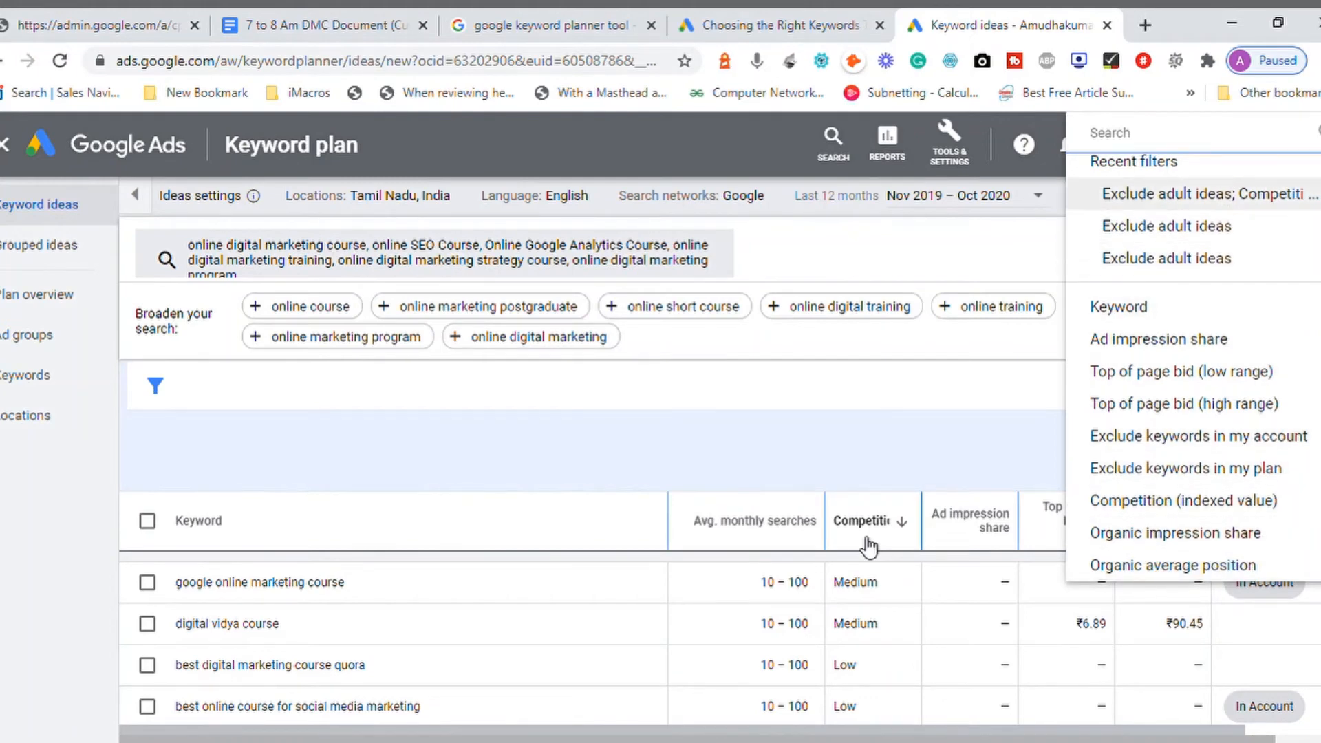
key("Up")
key("Down")
key("Down")
key("Down")
key("Down")
key("Down")
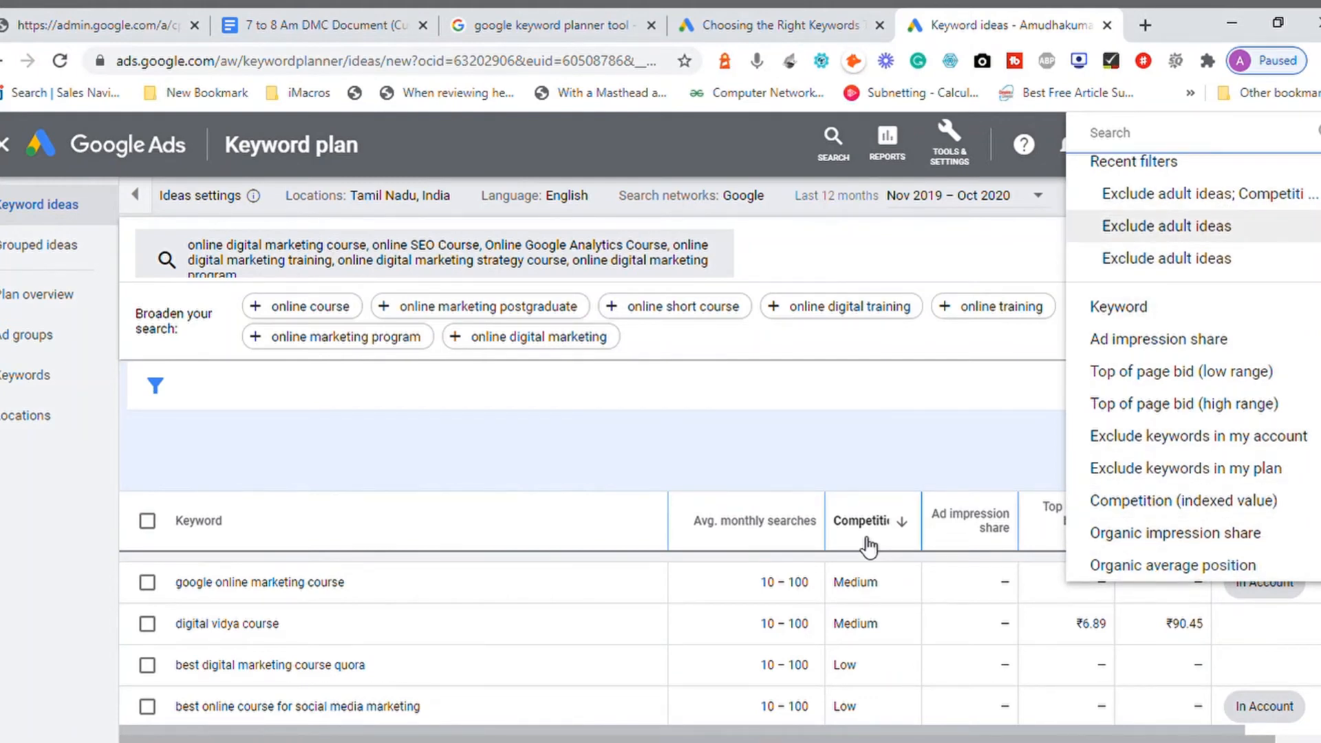
key("Down")
key("Down")
key("Down")
key("Down")
key("Down")
key("Down")
key("Down")
key("Down")
key("Down")
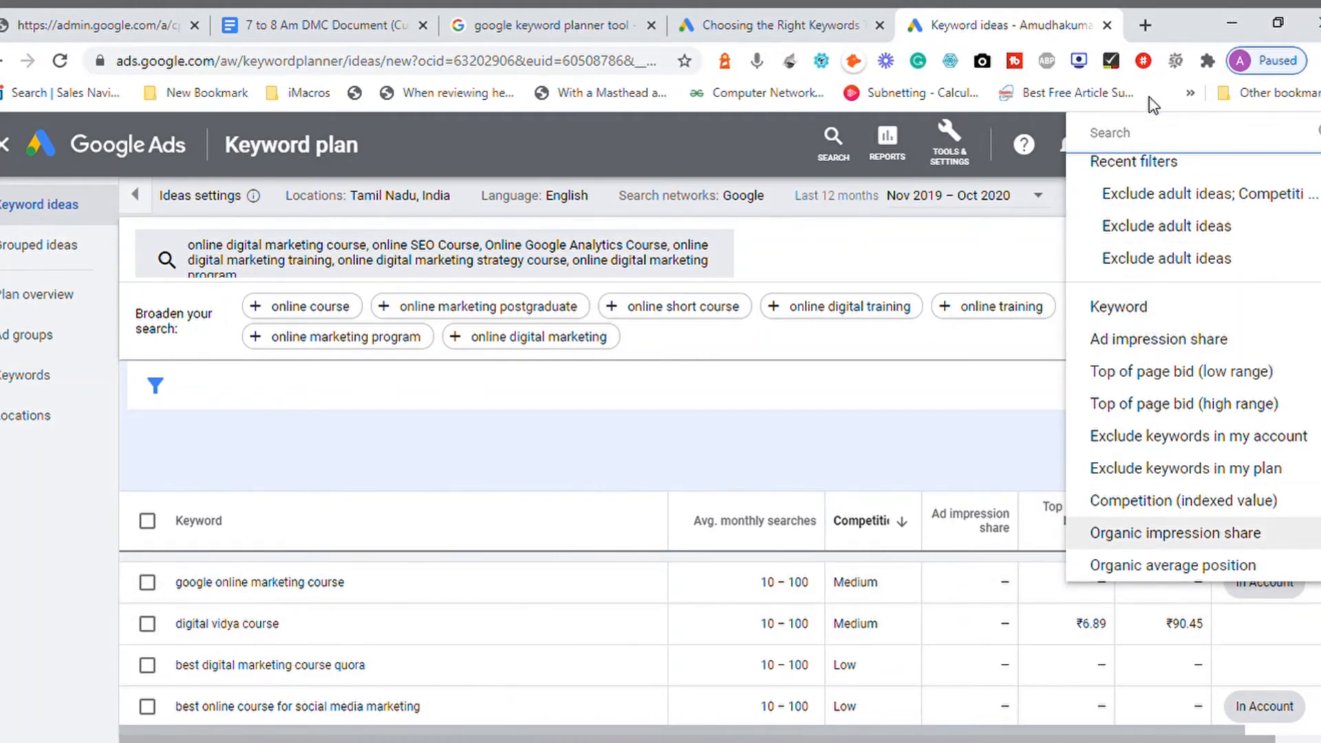
left_click(1091, 138)
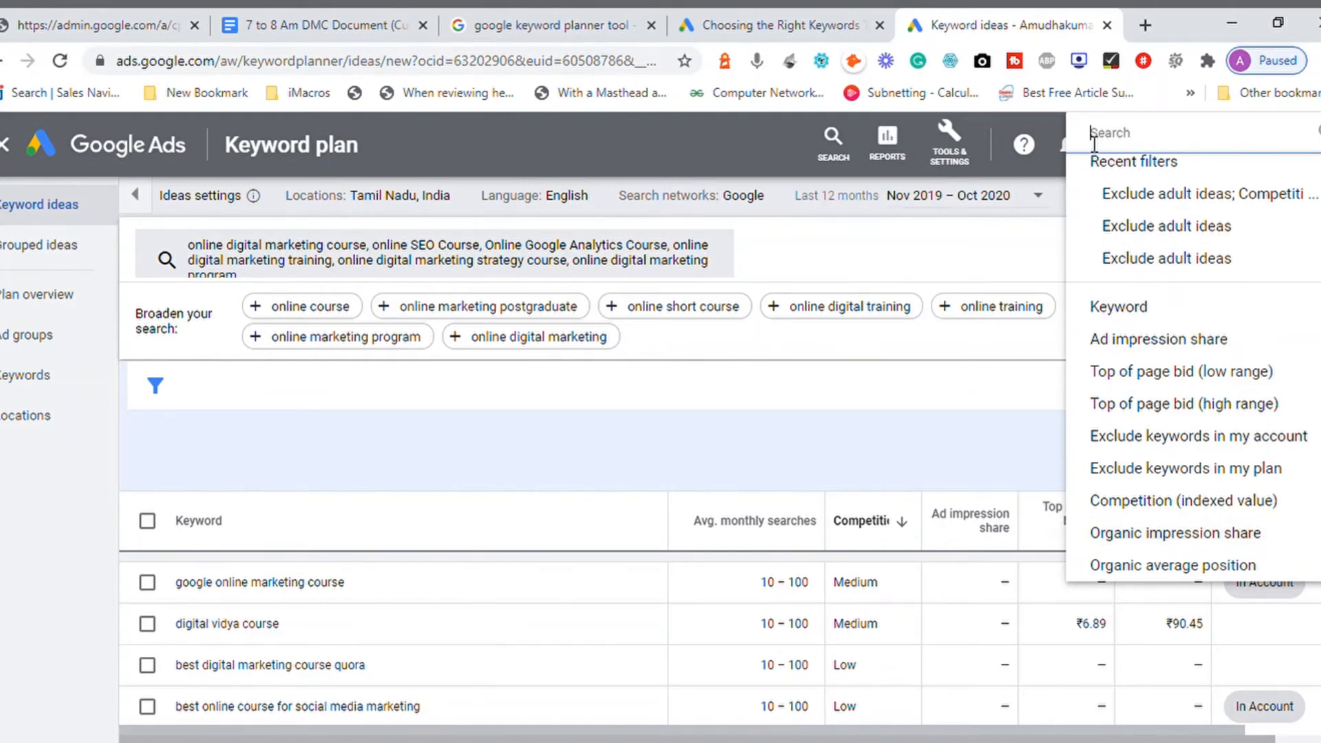
type("compet")
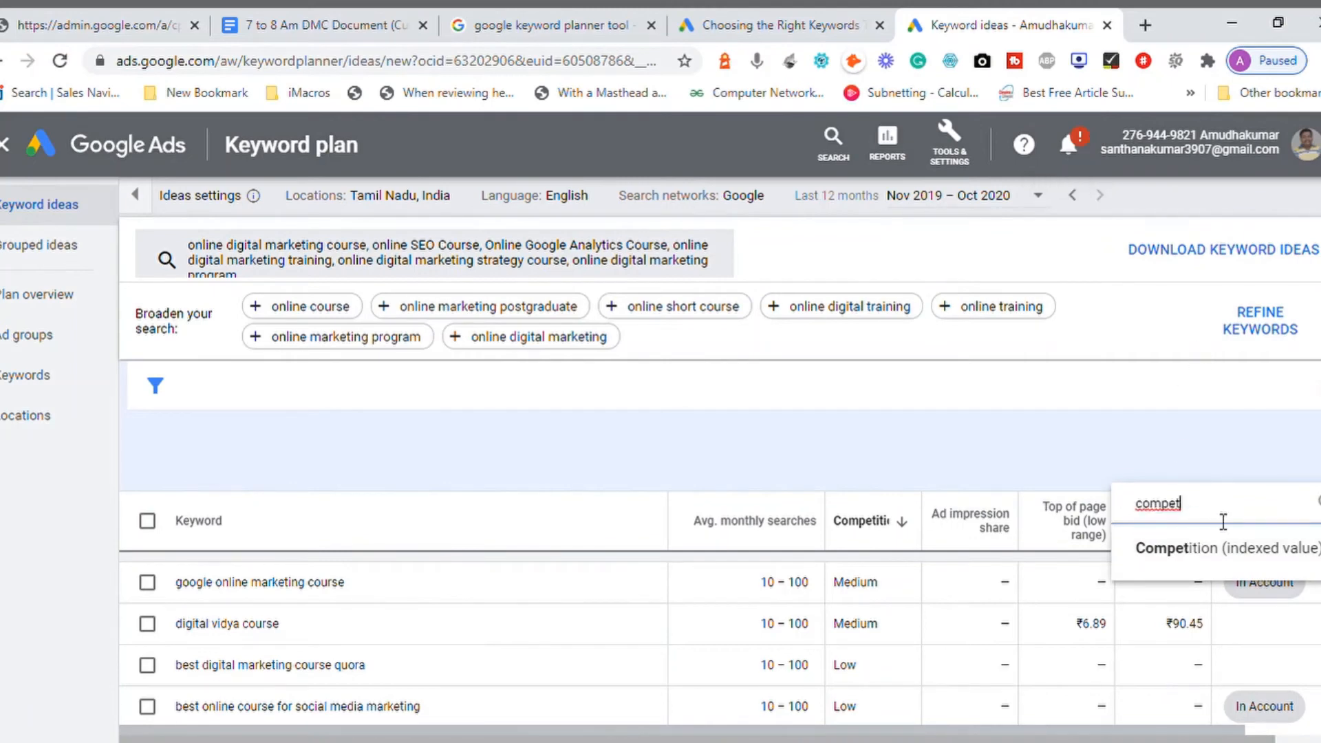
key("BackSpace")
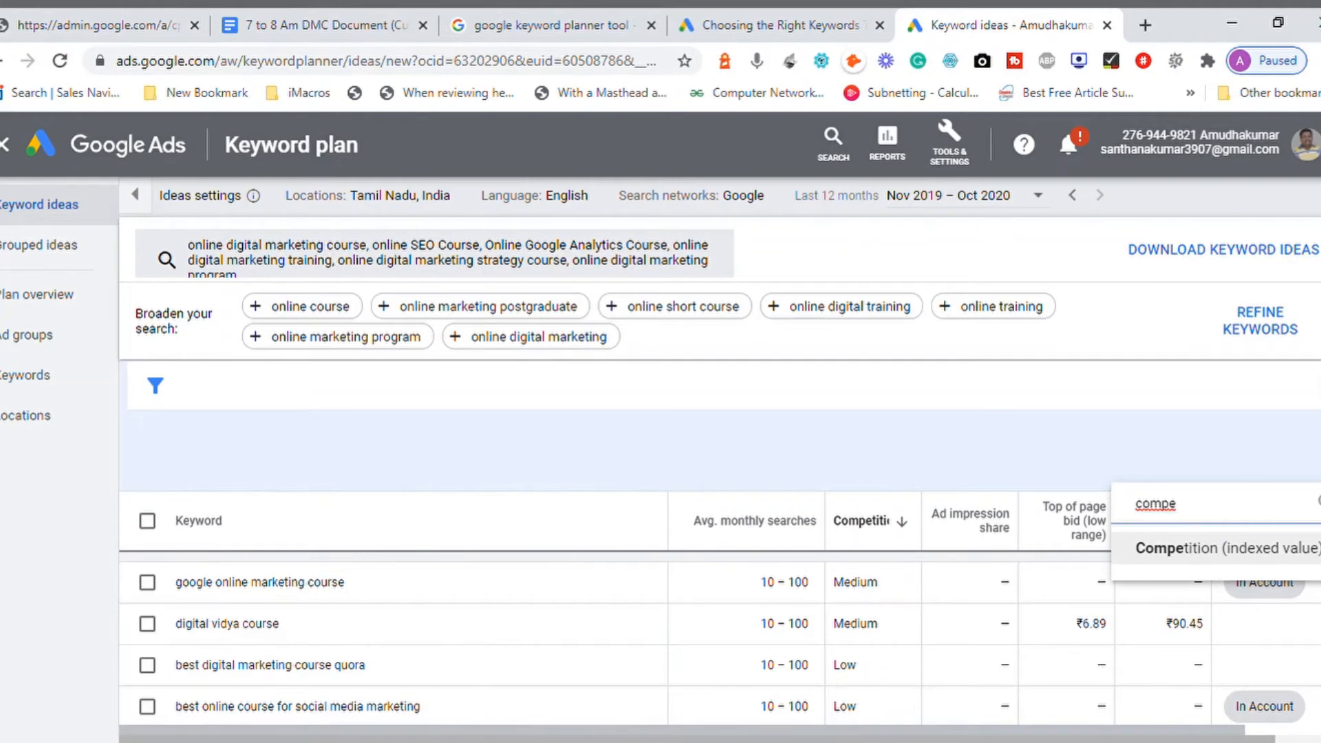
left_click(1314, 499)
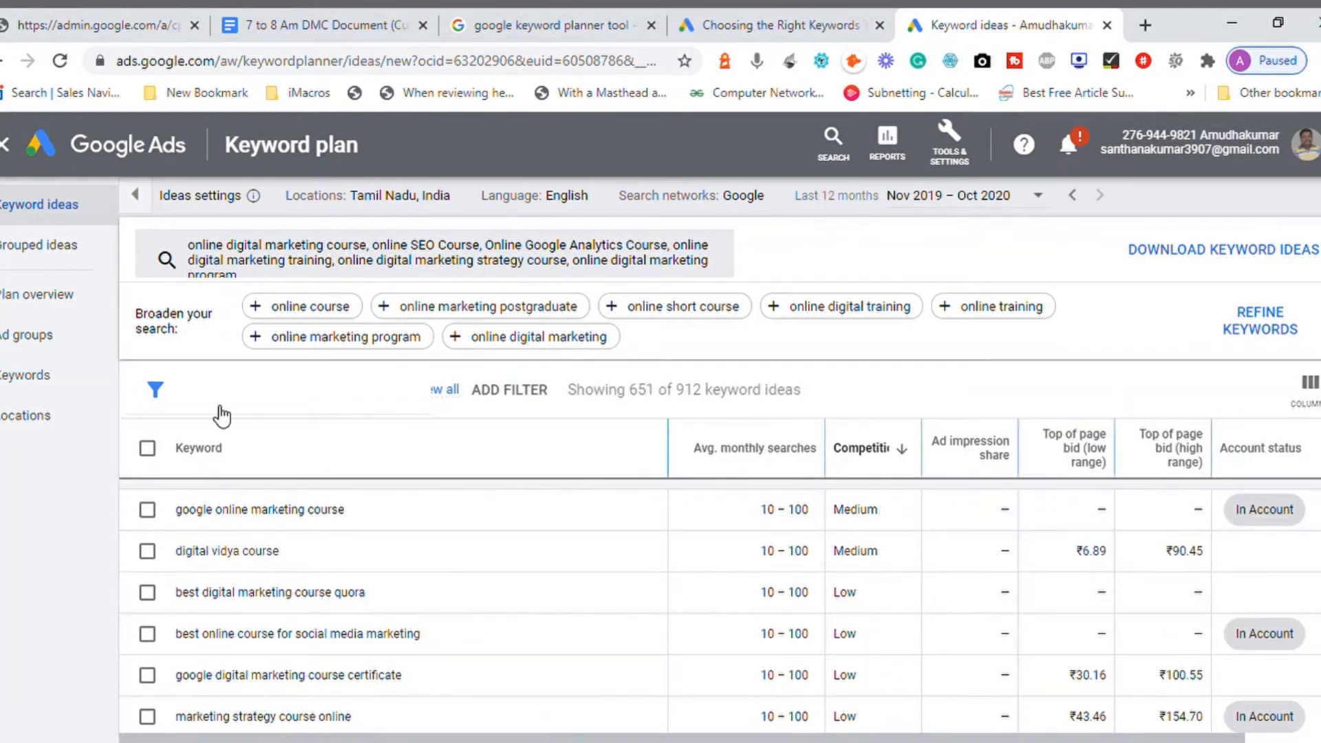
left_click(170, 394)
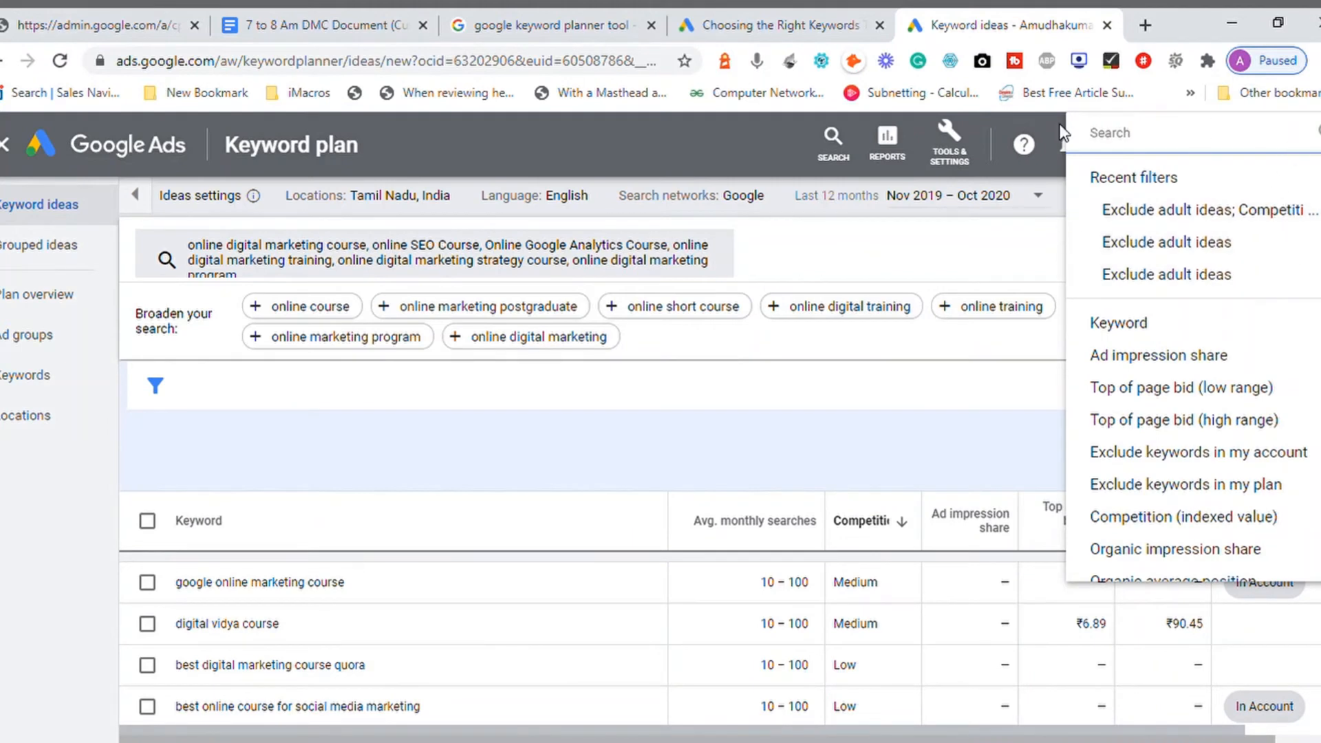
left_click(1085, 136)
type("comp")
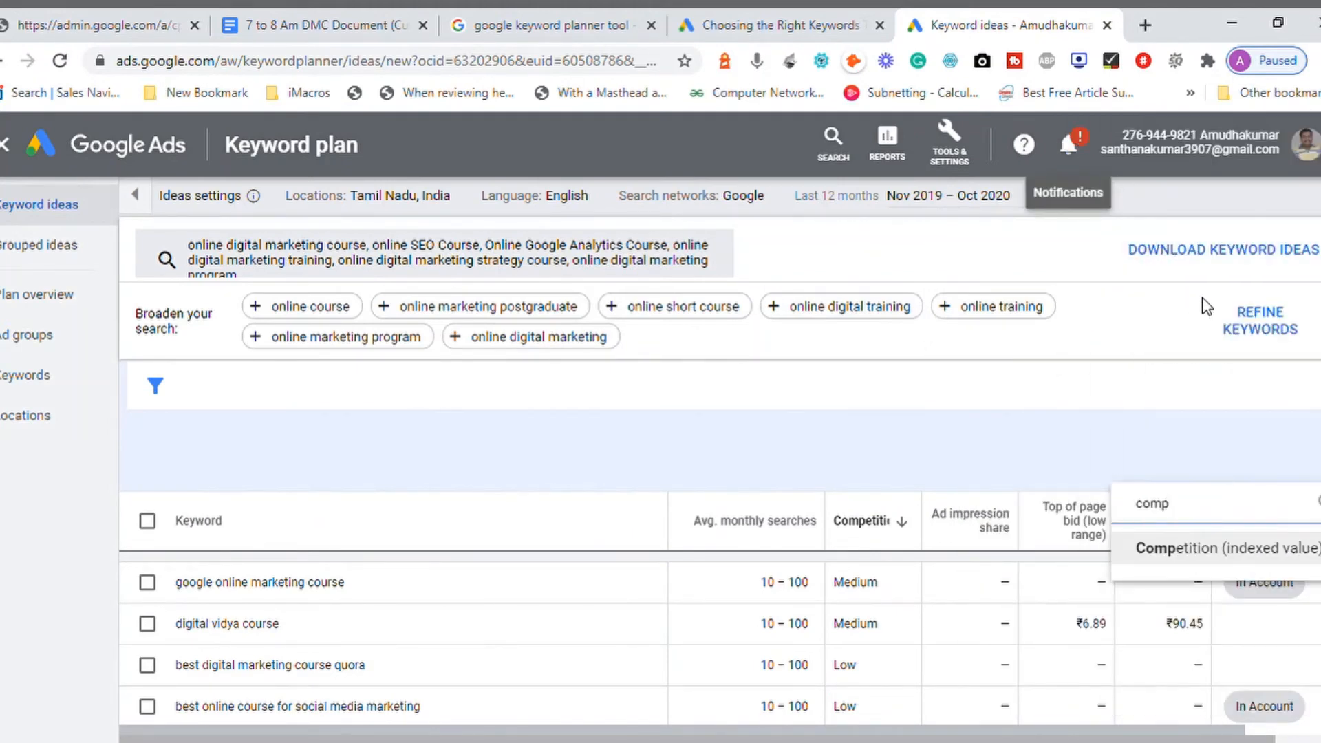
left_click(1191, 557)
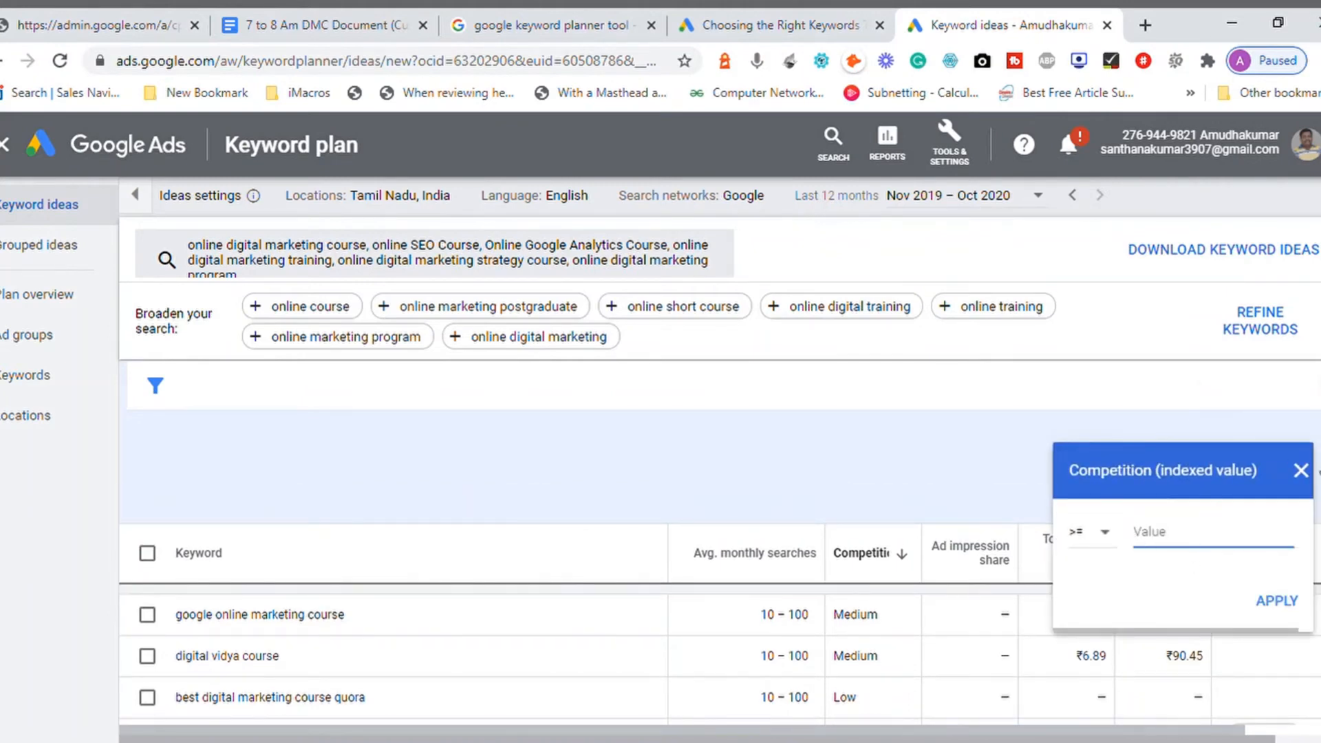
left_click(1300, 470)
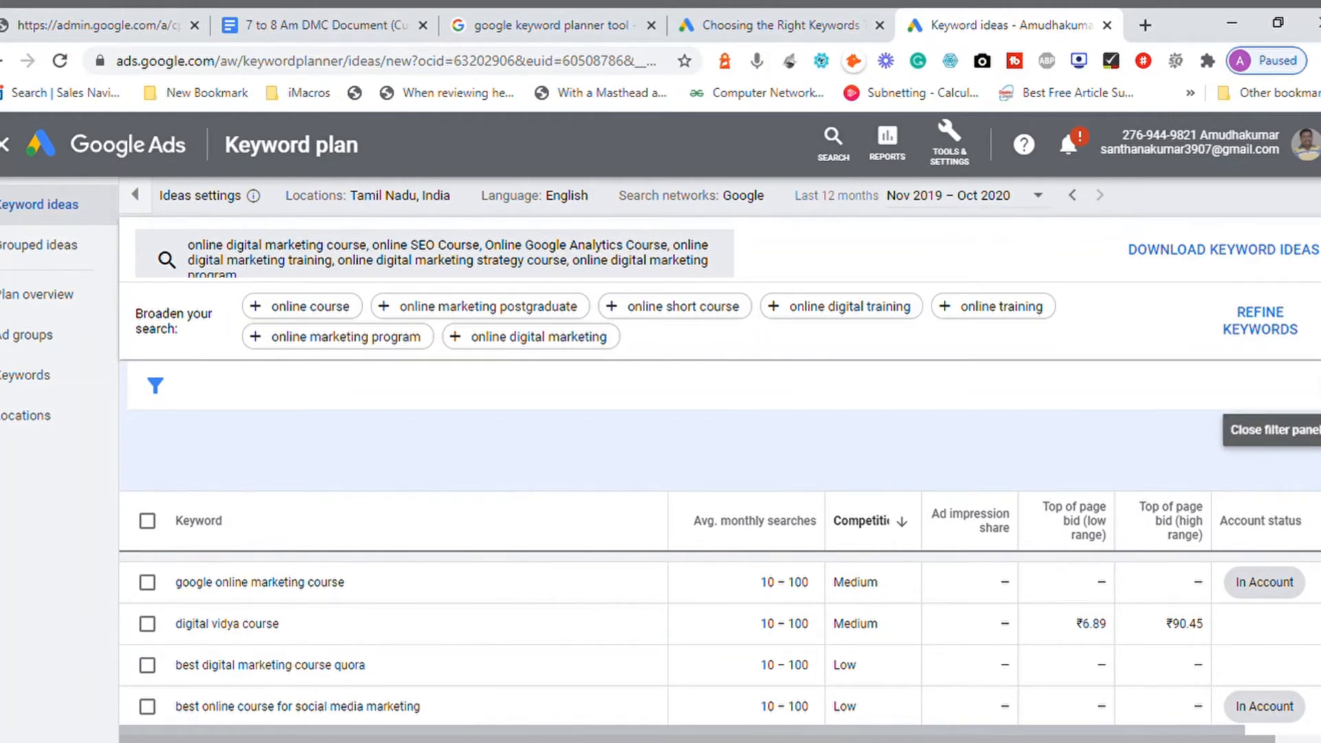
left_click(1304, 399)
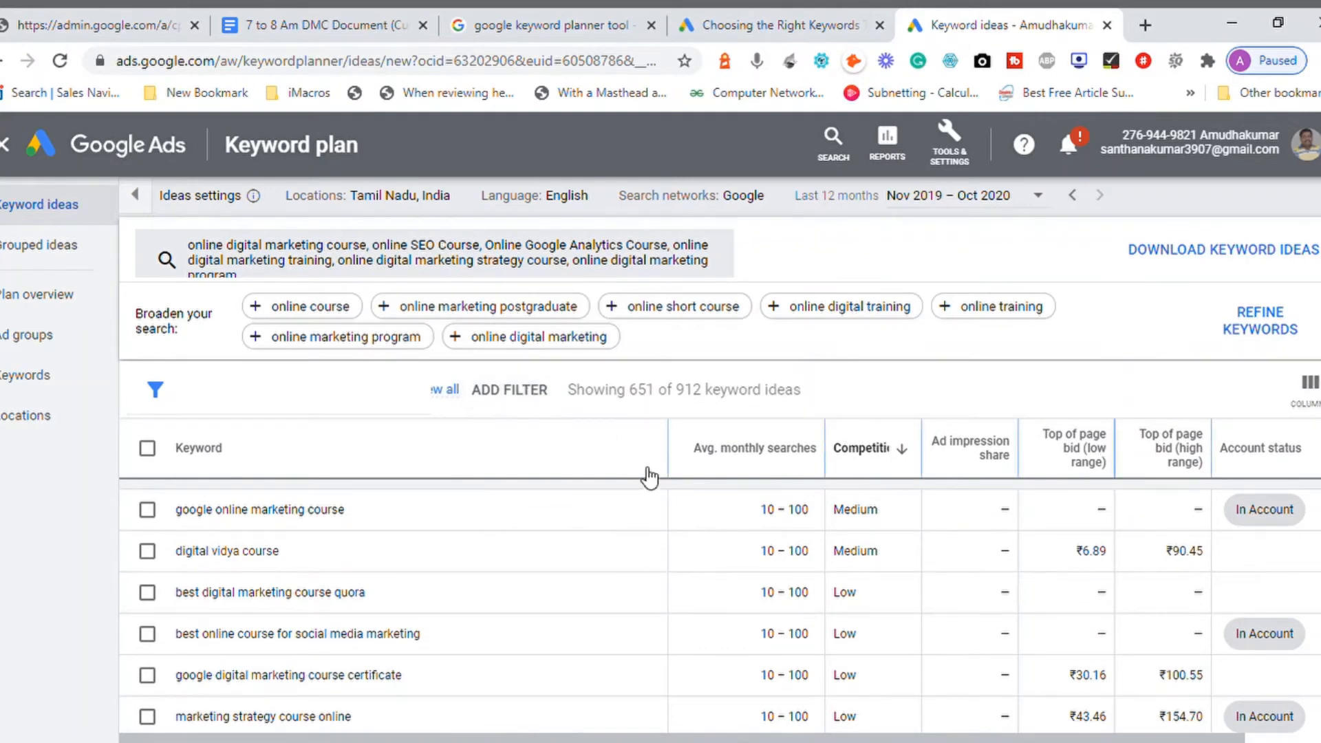
- Reapply the existing Competition filter with only Low selected and check the list of applied filters
left_click(452, 394)
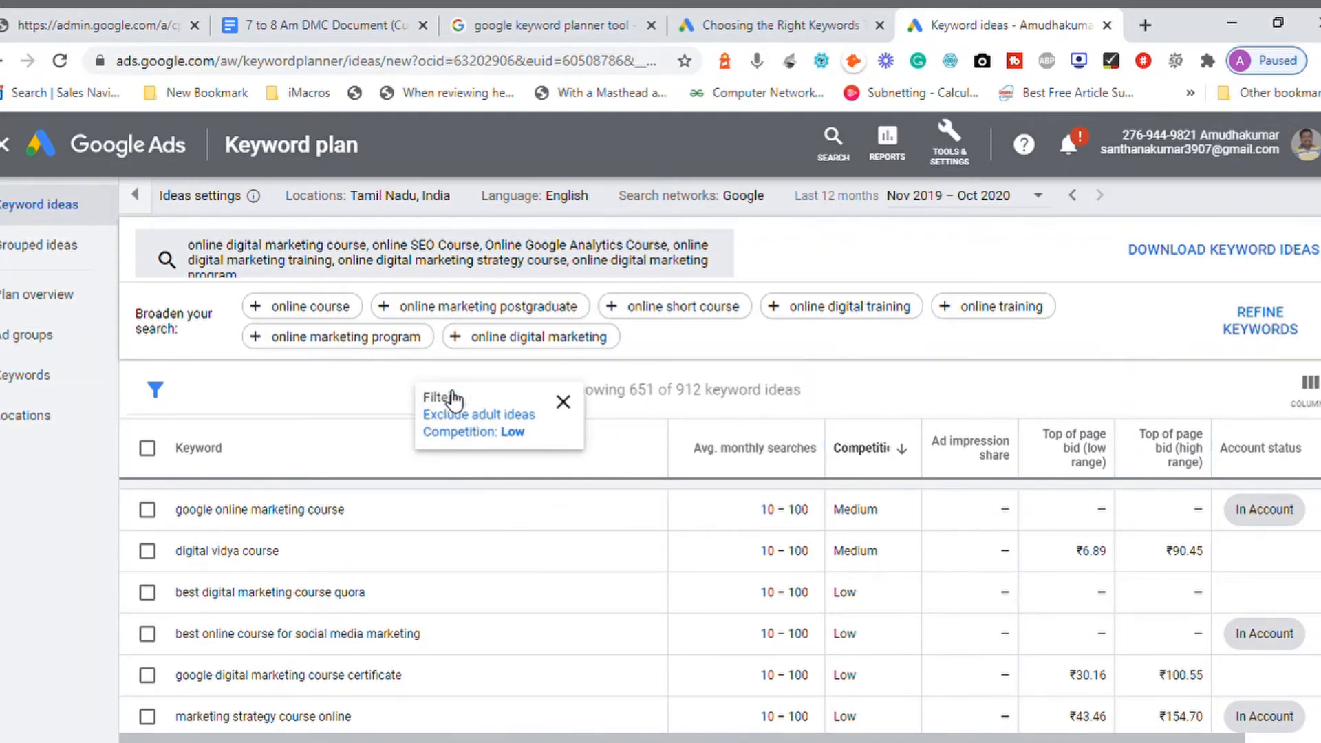
left_click(495, 432)
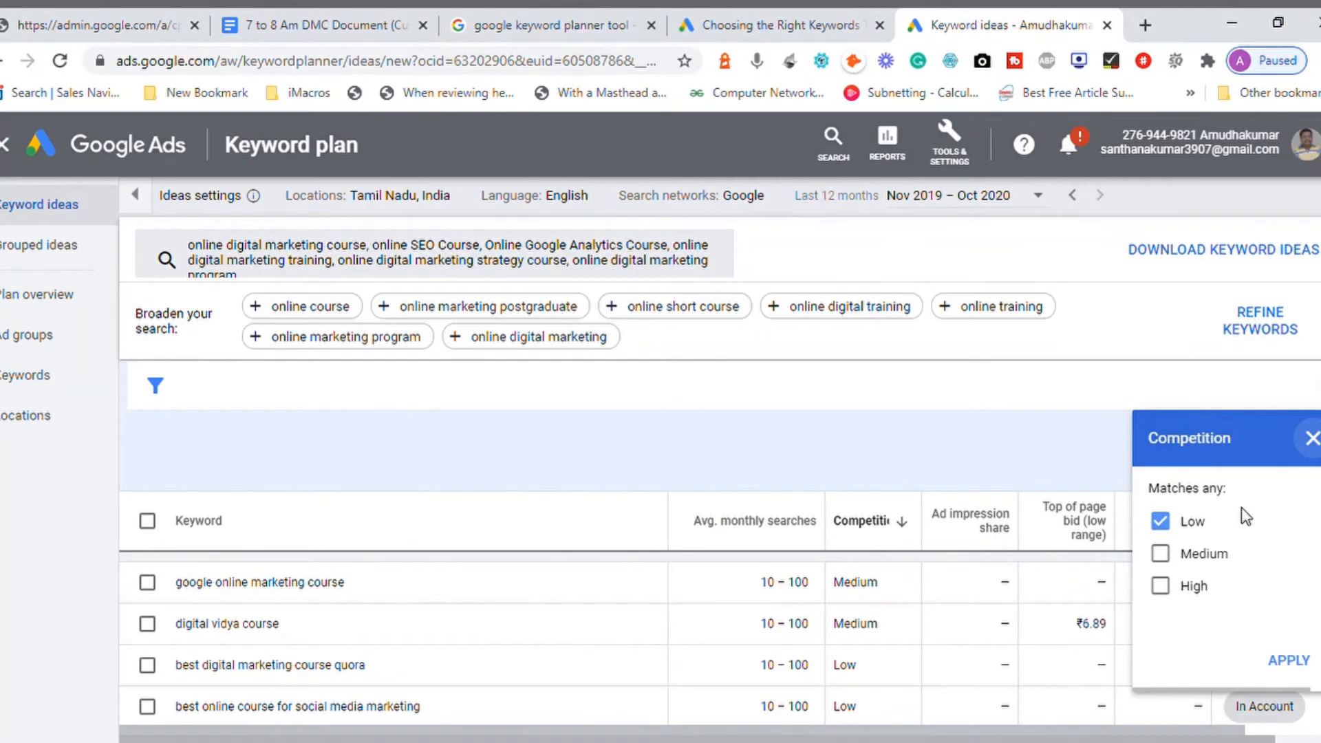
left_click(1164, 562)
left_click(1164, 561)
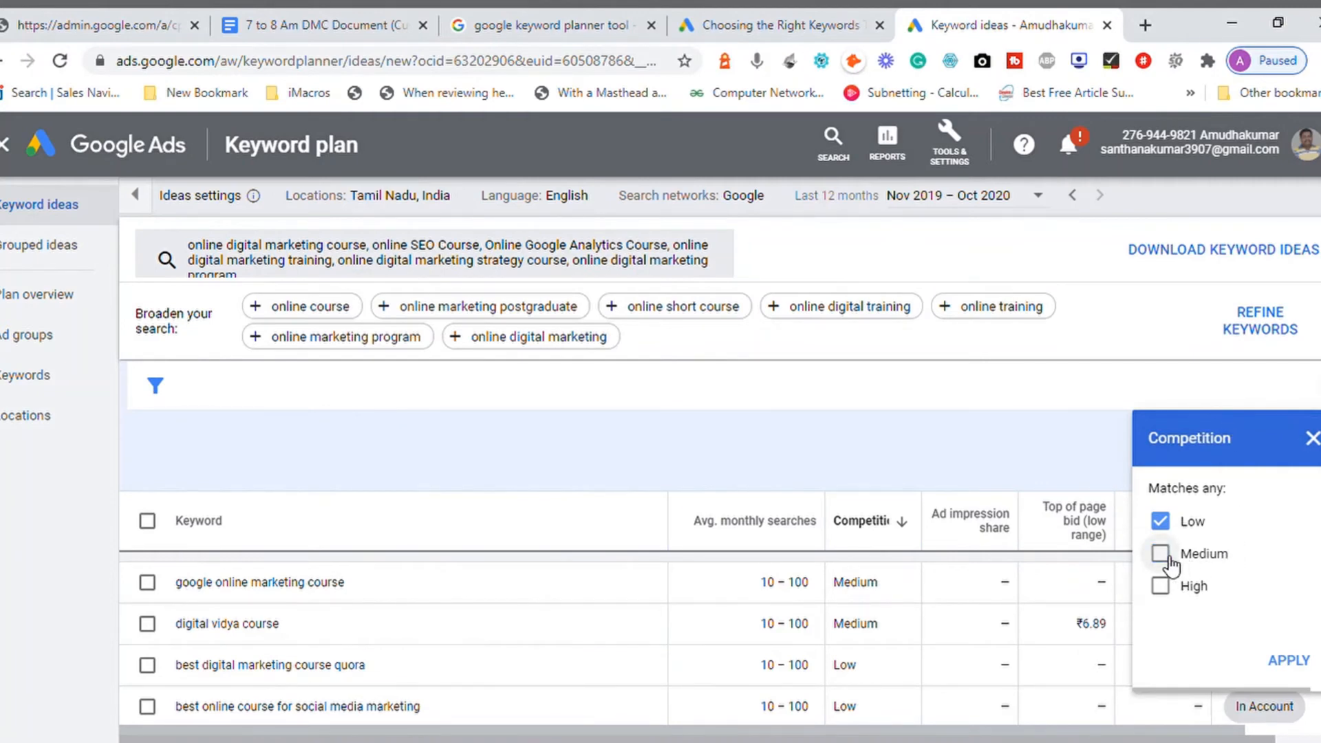
left_click(1304, 662)
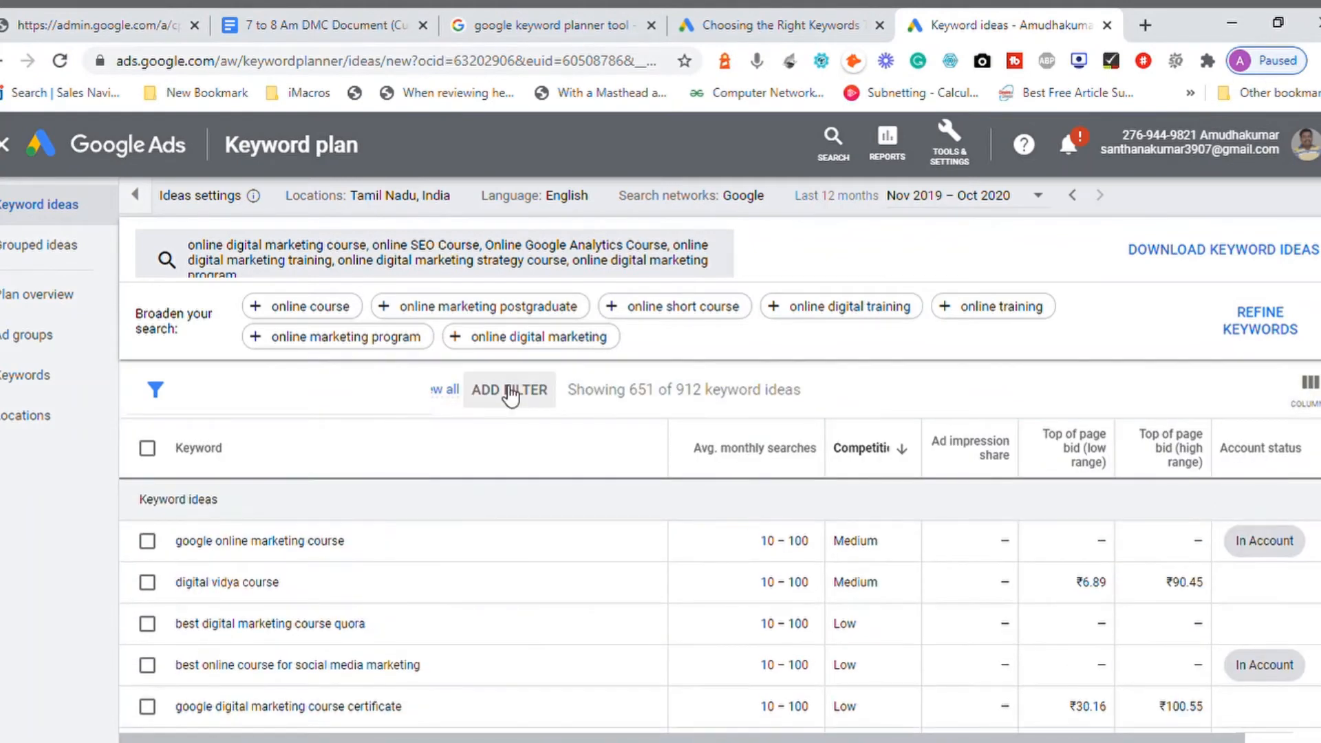
left_click(457, 390)
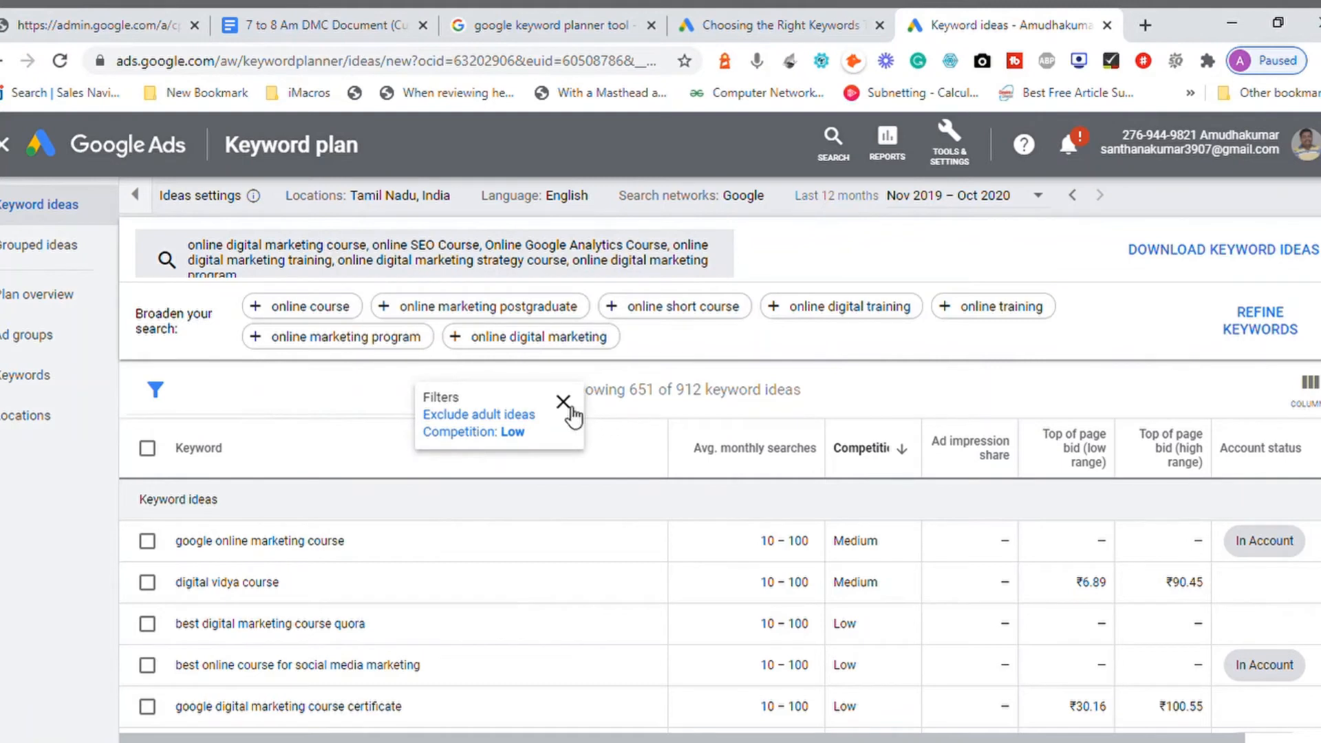
left_click(563, 404)
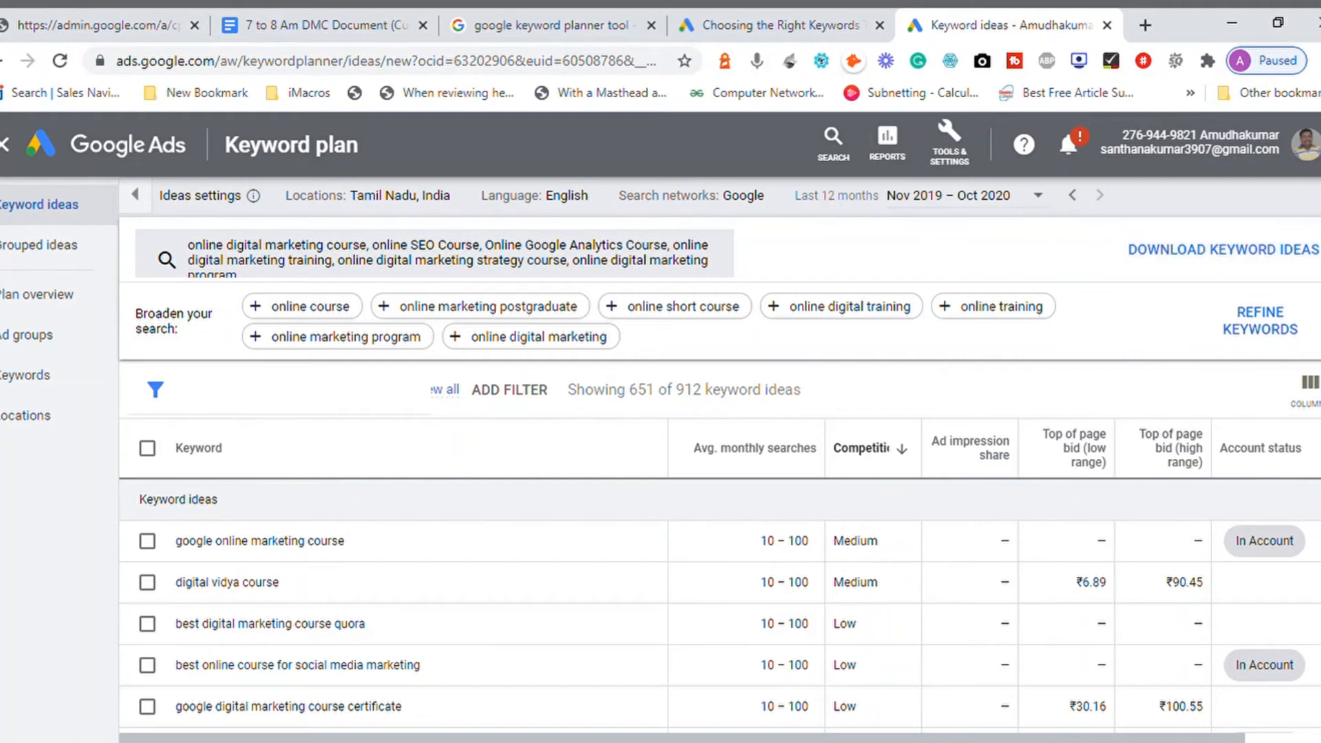
- Look through the filtered keyword ideas and sort them by competition in ascending order
scroll(720, 605, "down", 5)
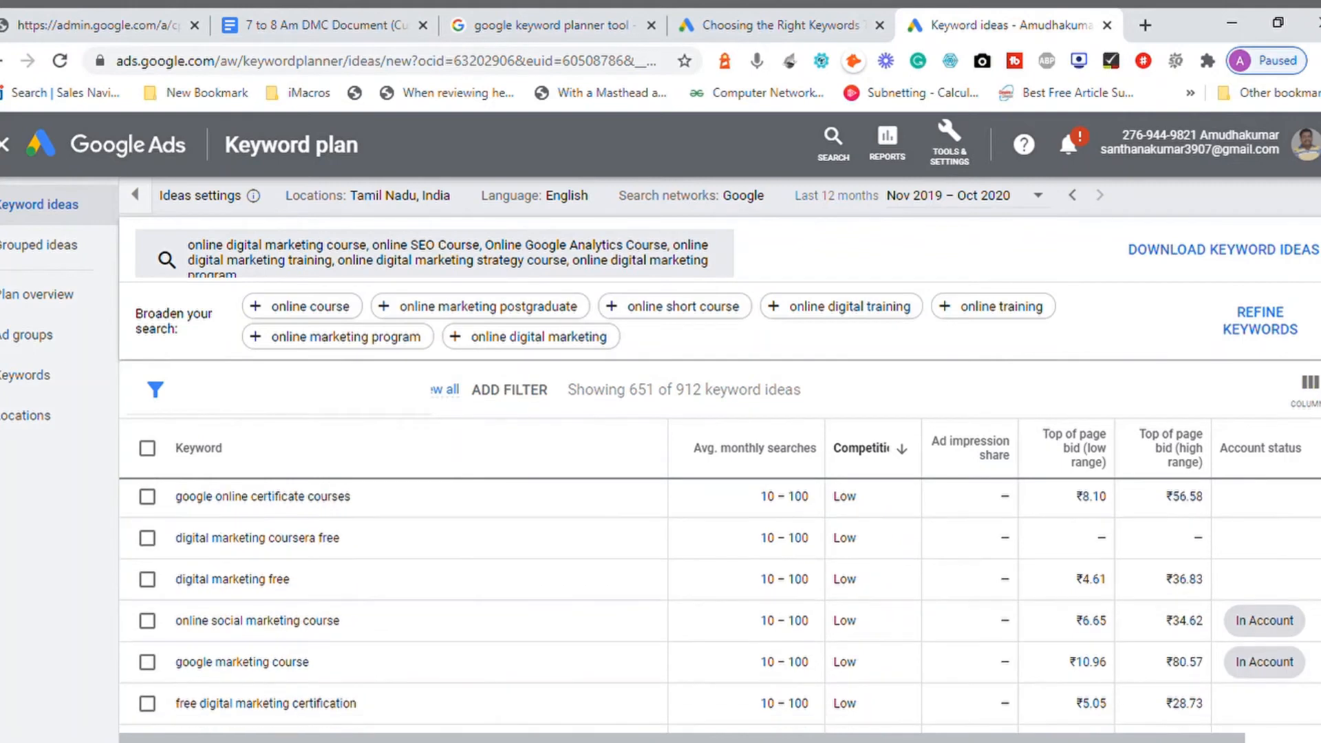
scroll(720, 605, "down", 2)
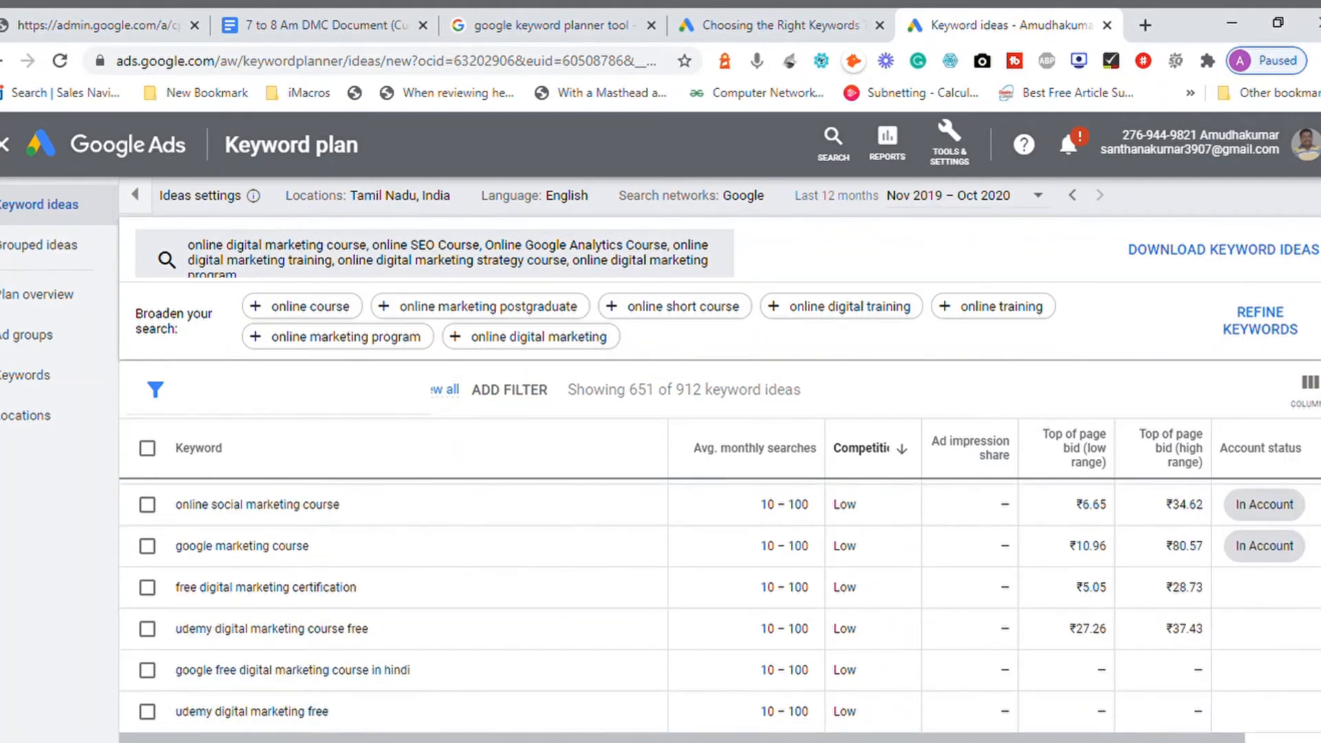
scroll(720, 605, "up", 2)
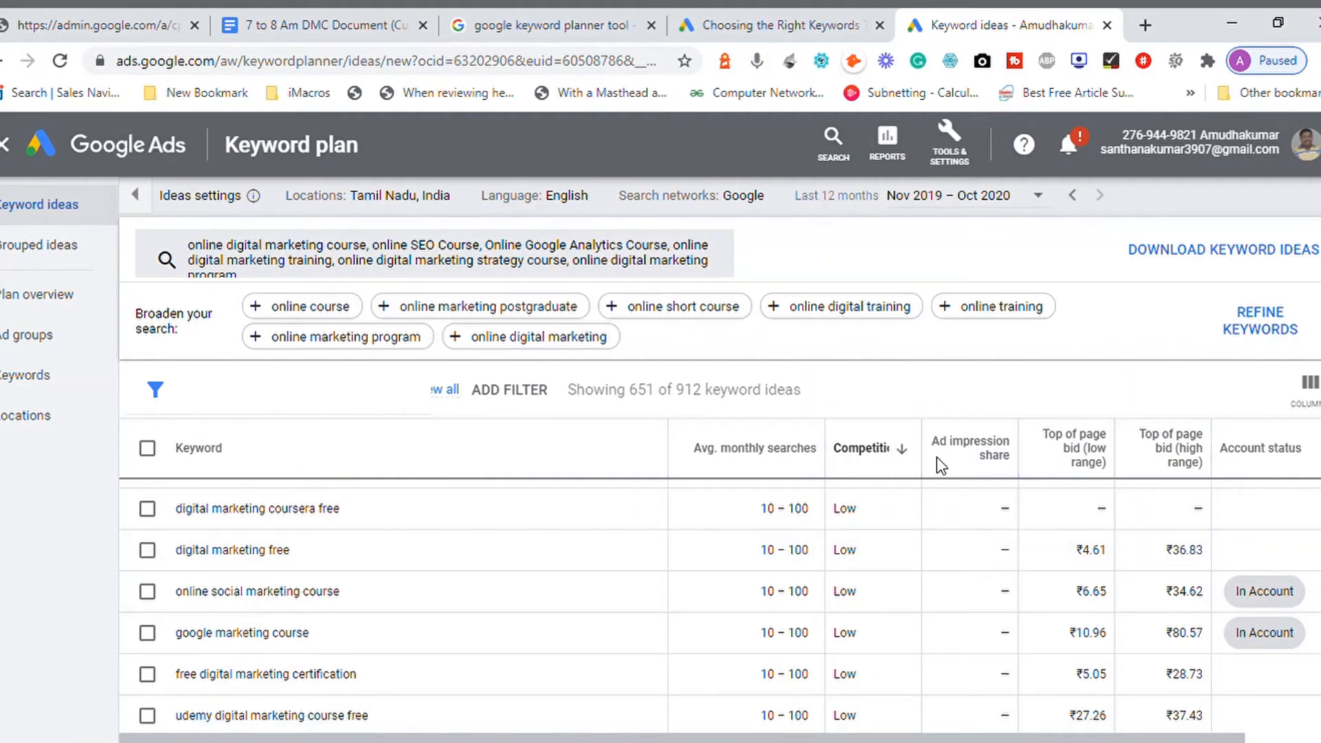
left_click(904, 455)
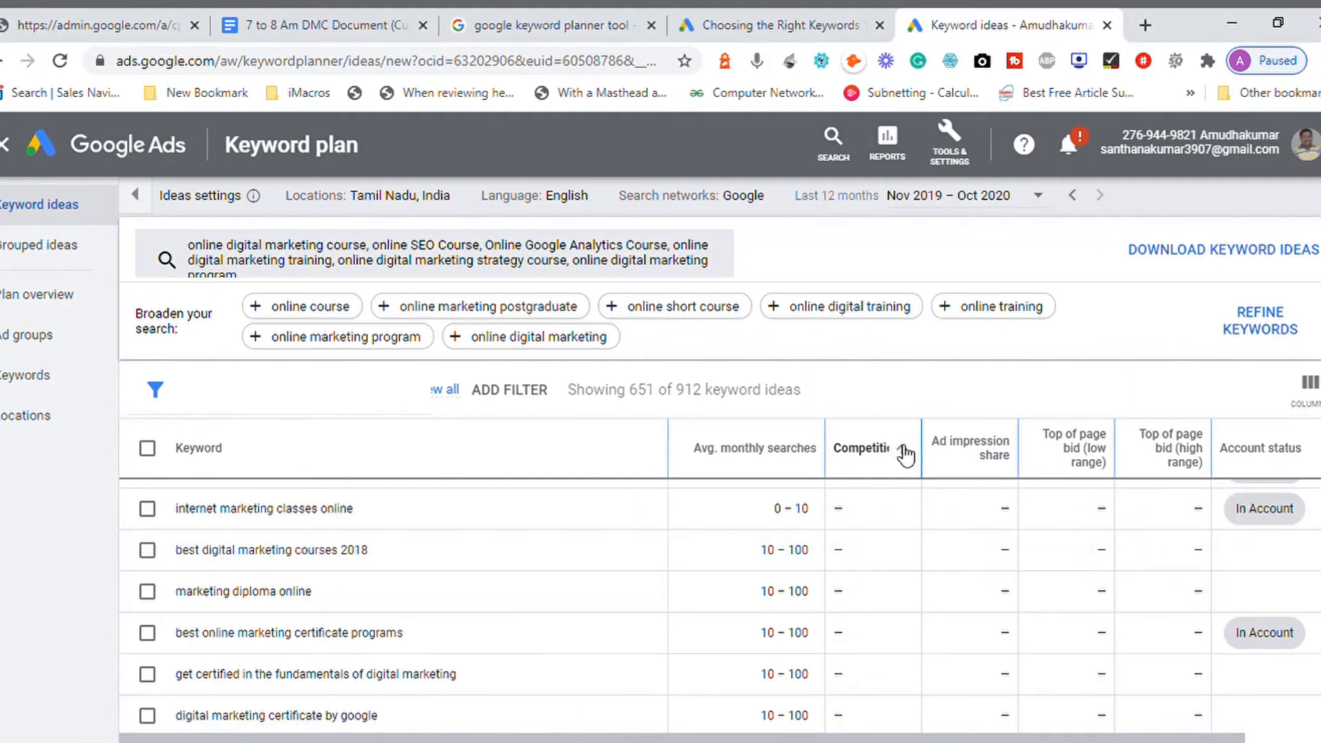
left_click(904, 454)
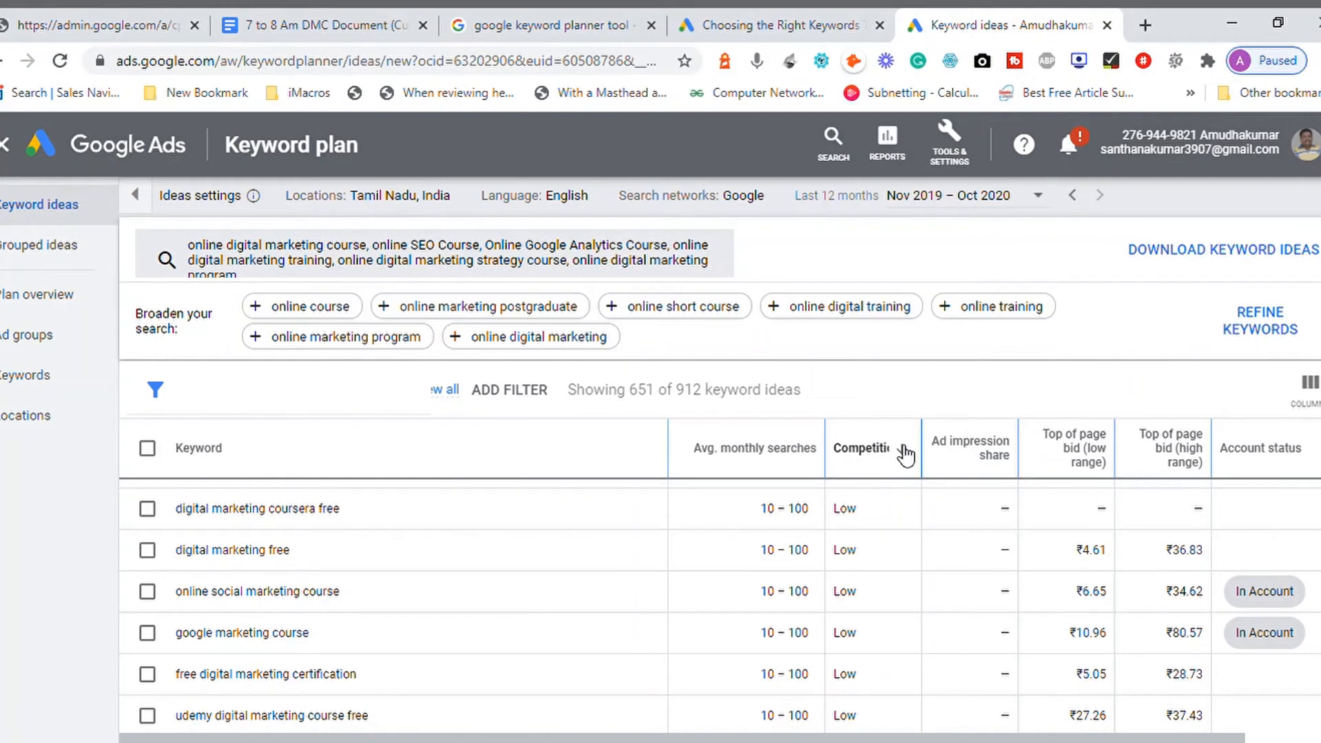
left_click(904, 455)
- Try to clear the Low level from the applied Competition filter without selecting another level
mouse_move(451, 398)
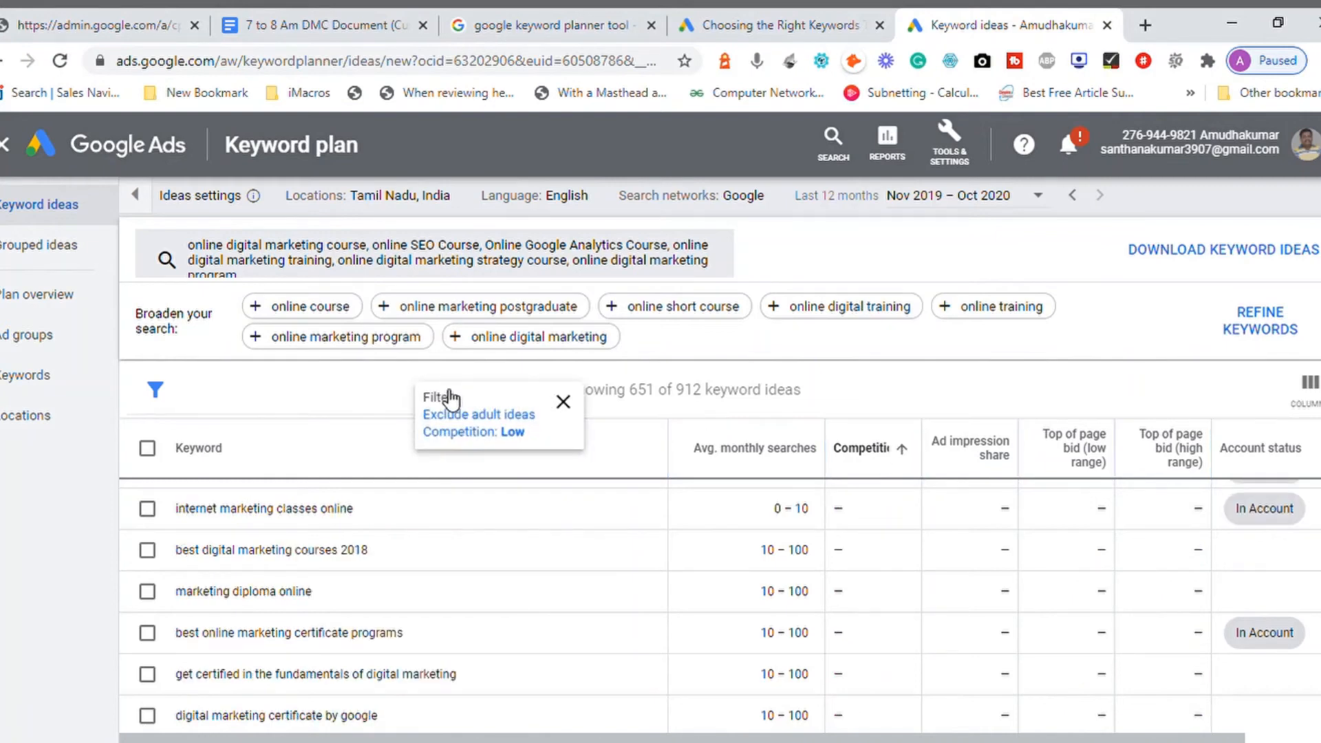
left_click(566, 405)
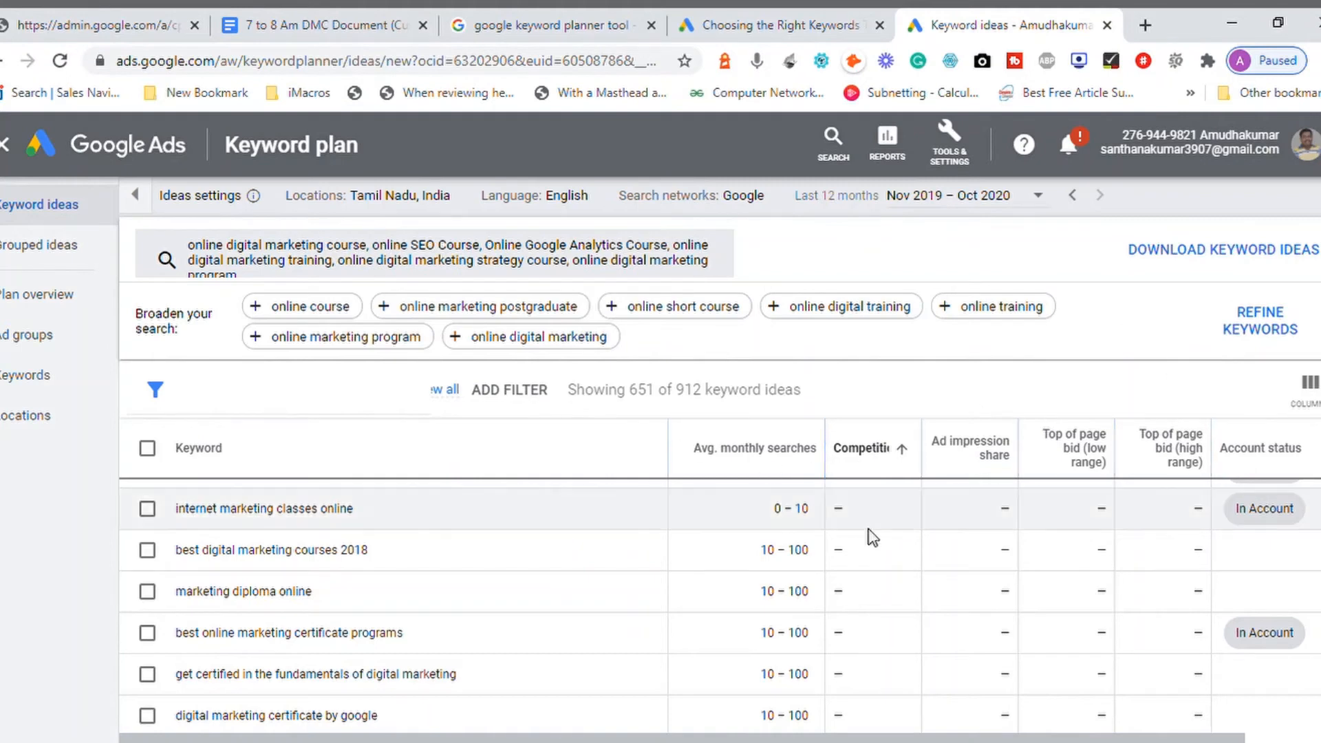
mouse_move(444, 395)
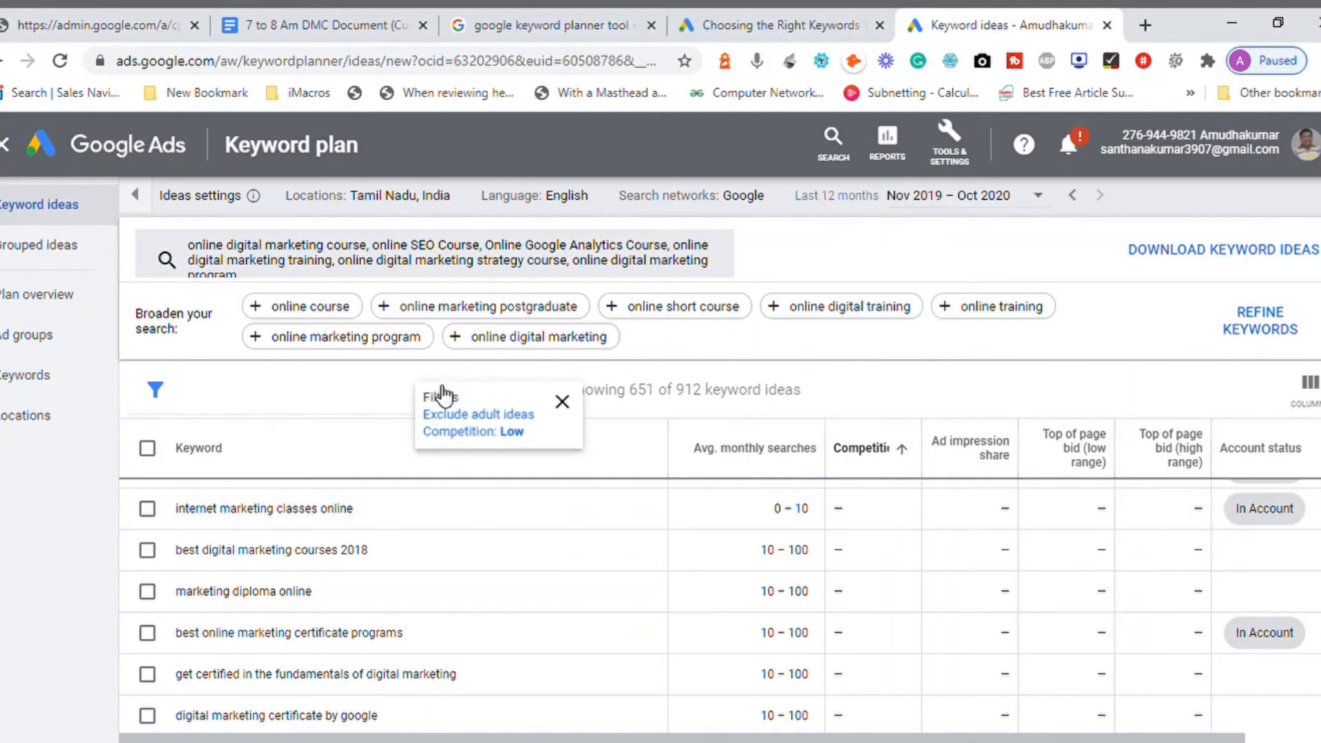
left_click(473, 432)
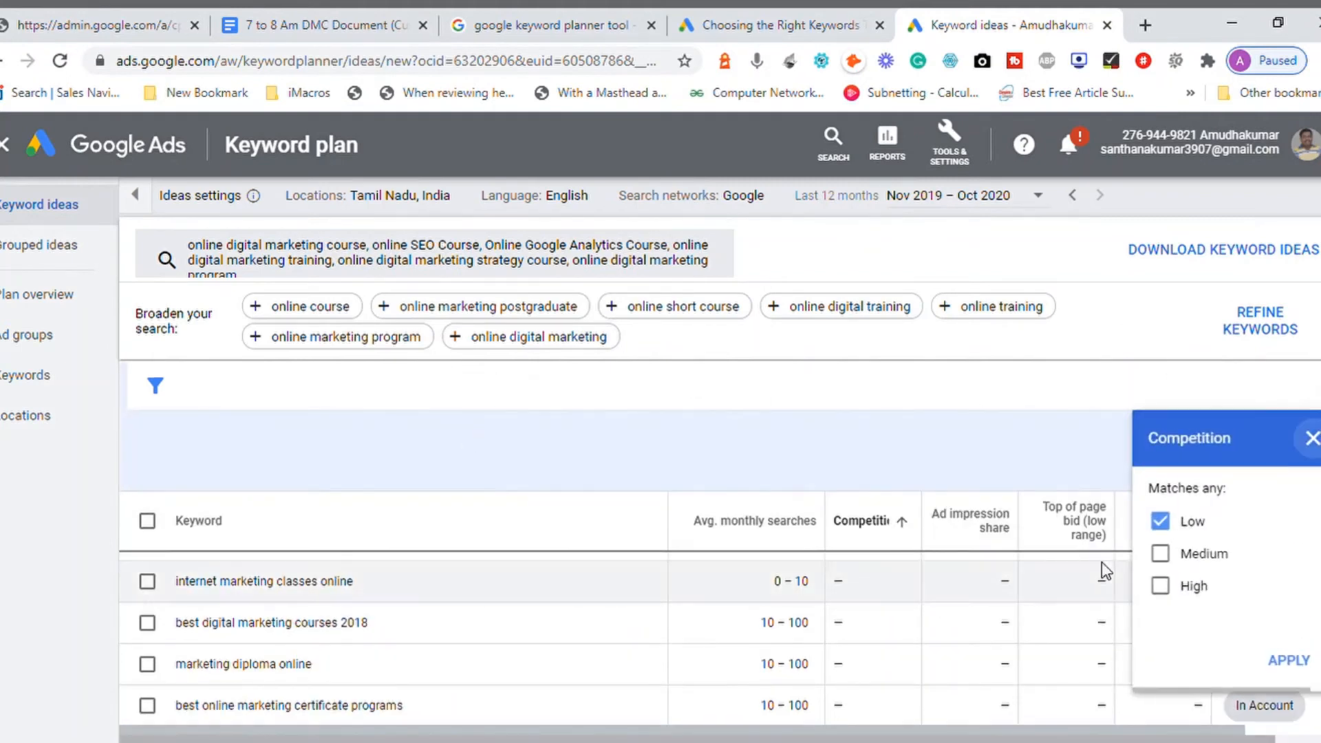
left_click(1178, 534)
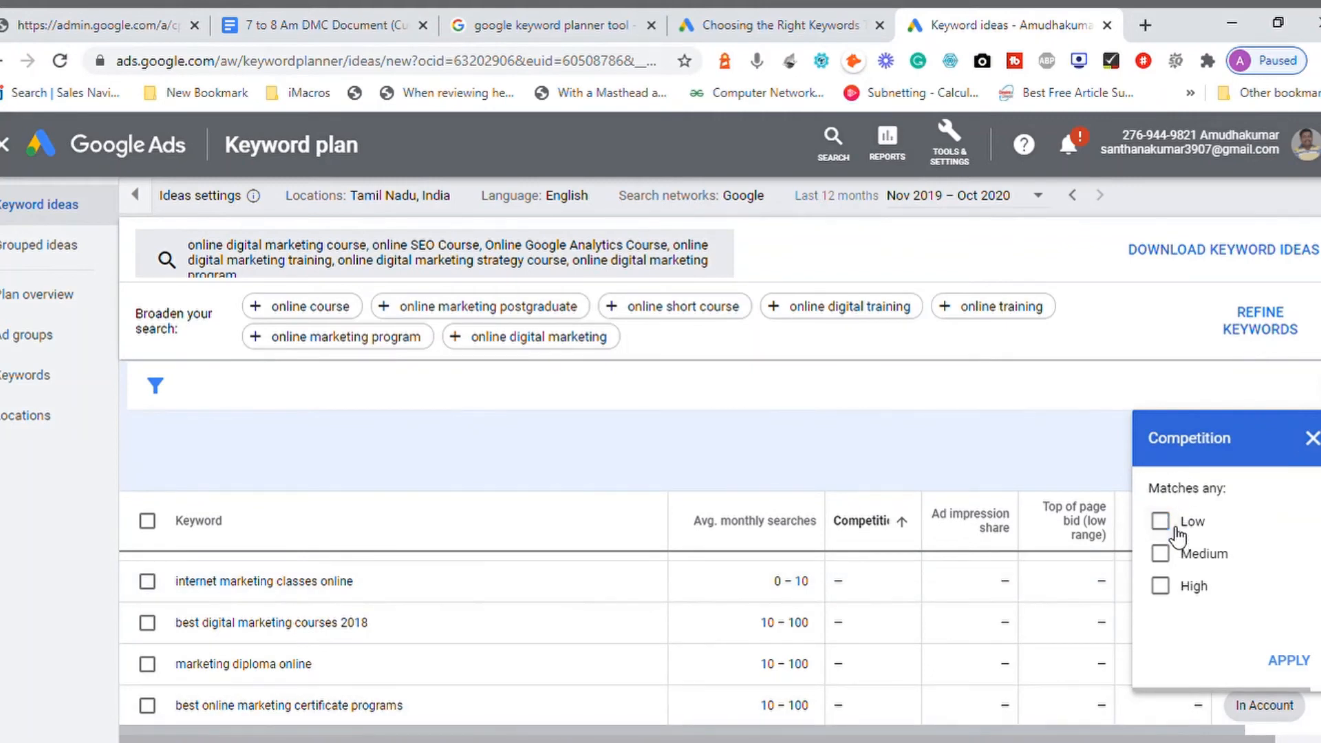
left_click(1289, 662)
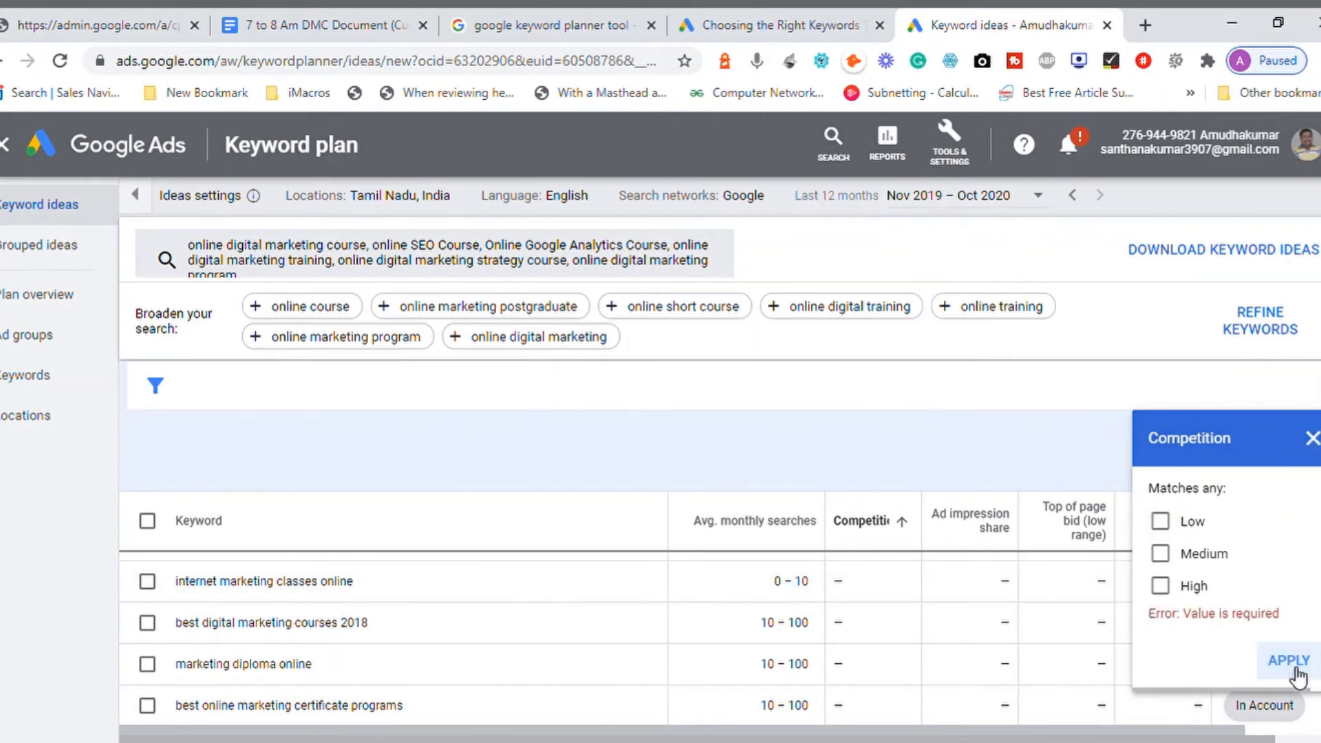
left_click(1312, 439)
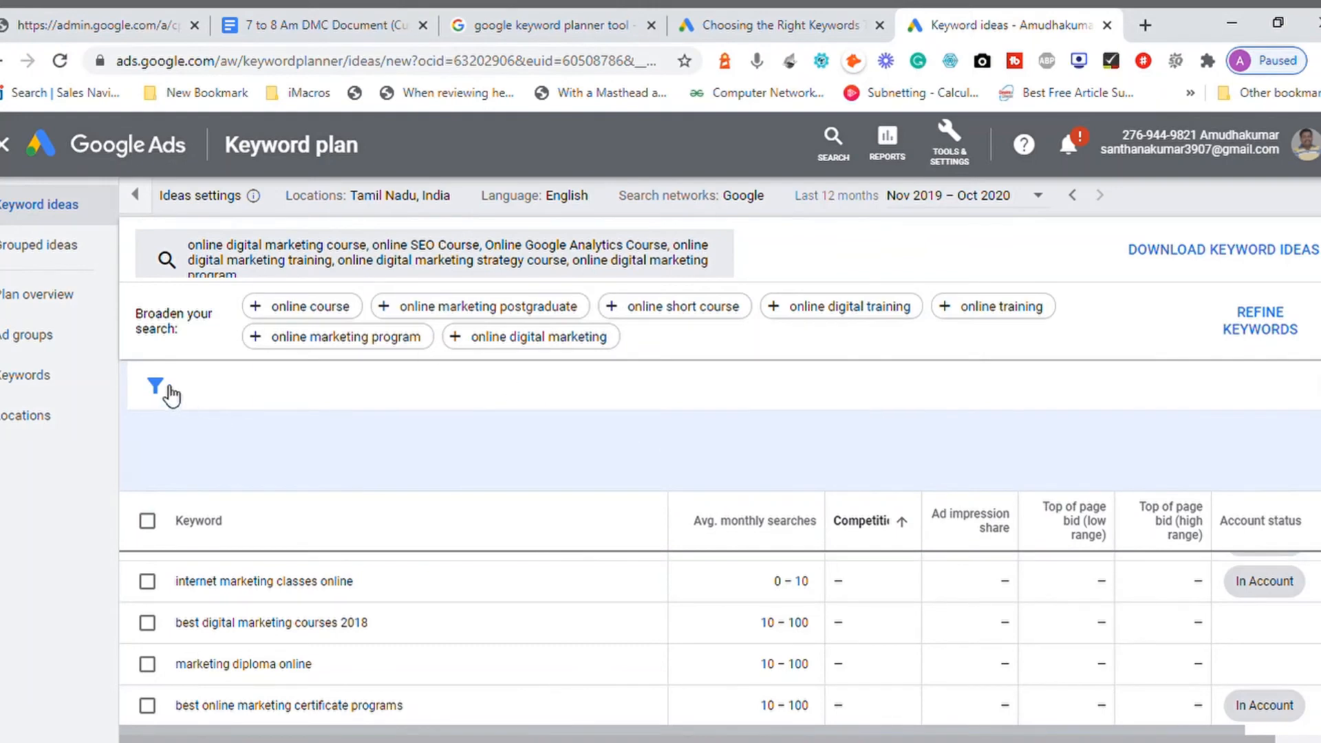
left_click(157, 387)
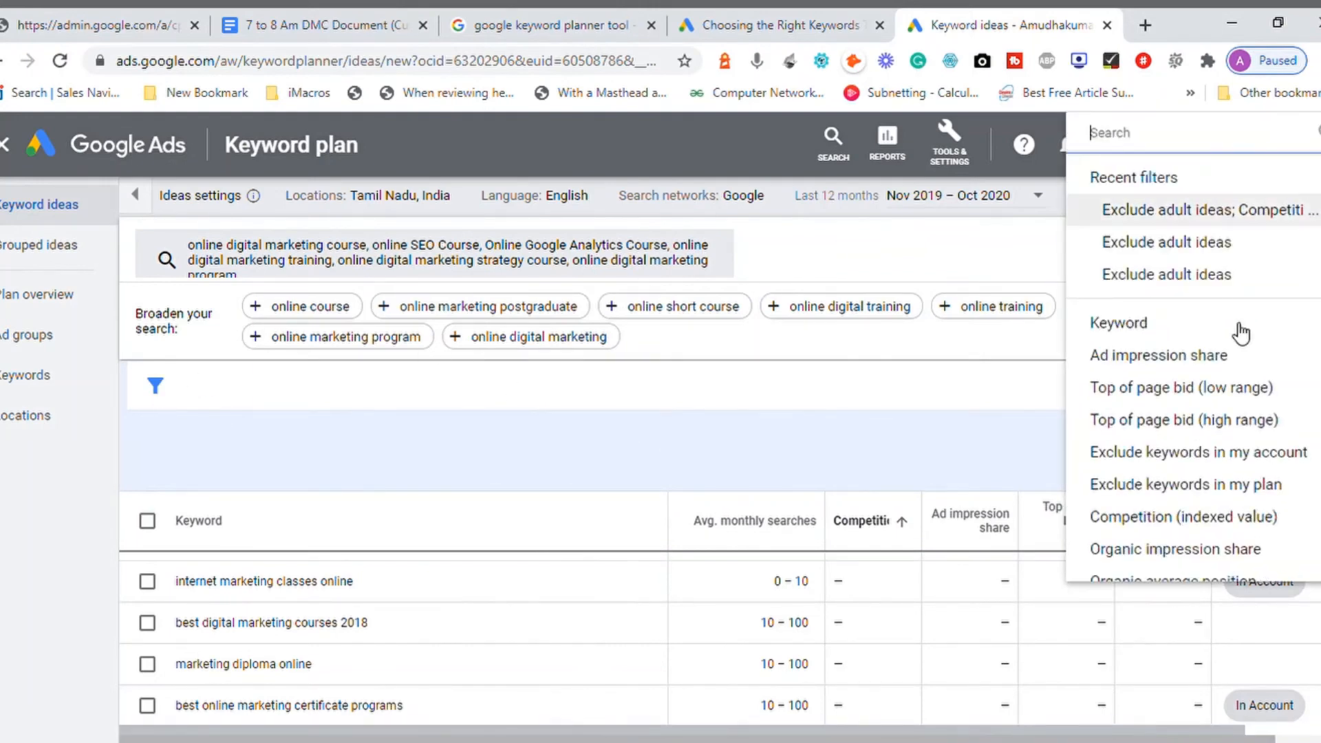
left_click(906, 372)
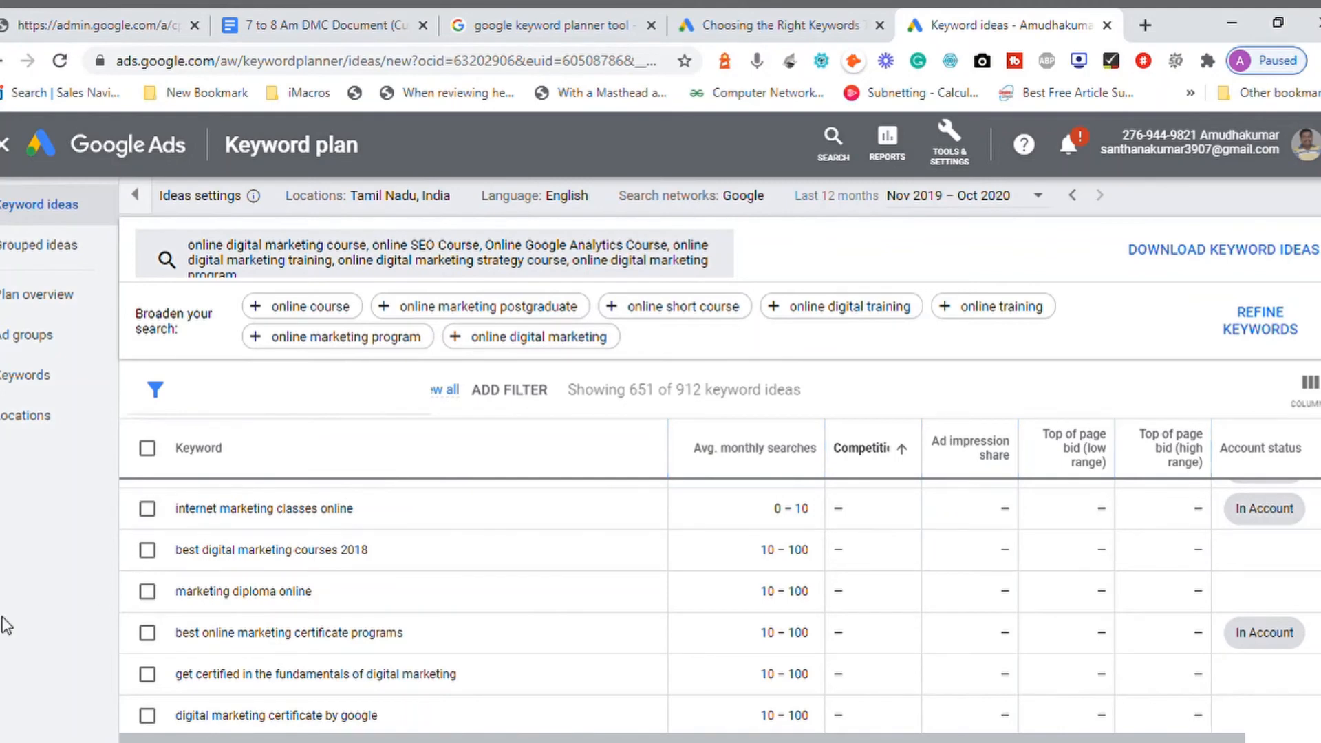
- Refine the keyword ideas by excluding udemy, coursera, edx and the rest of the Platform group under Brand or Non-Brand
left_click(1251, 337)
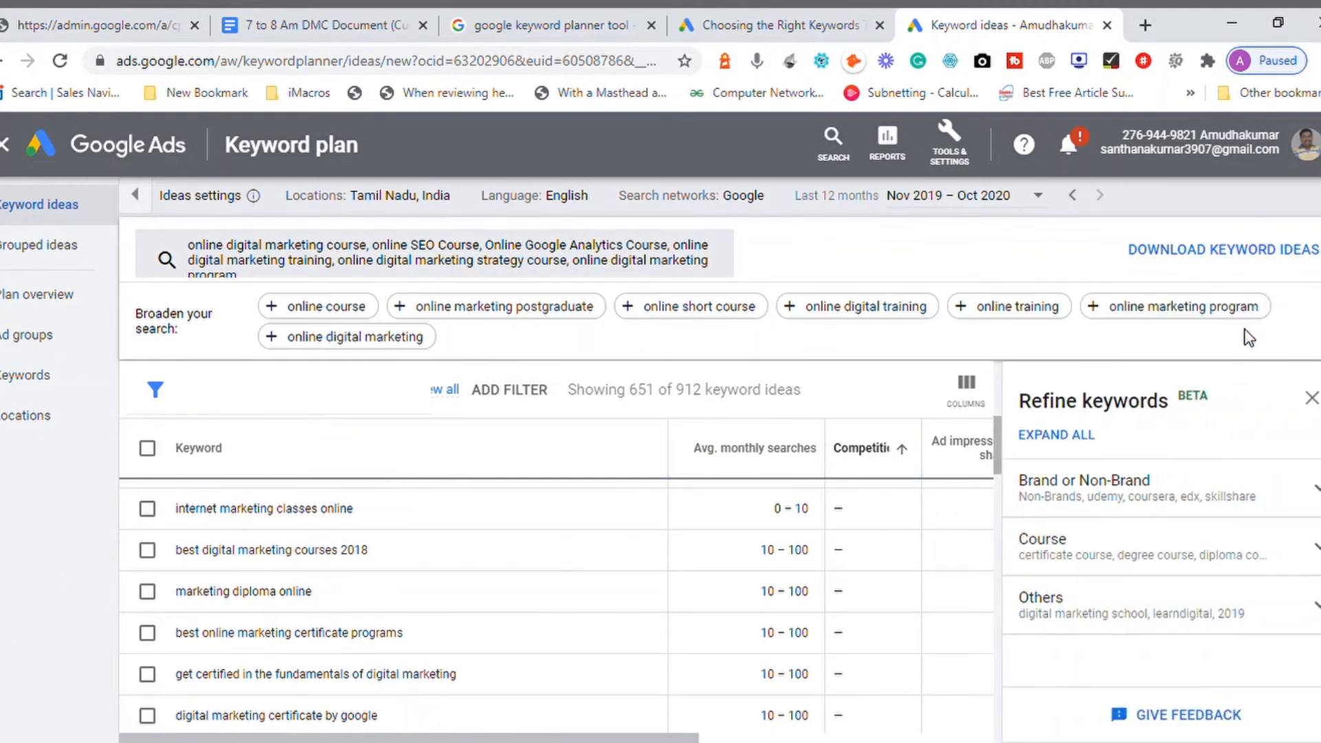
left_click(1312, 506)
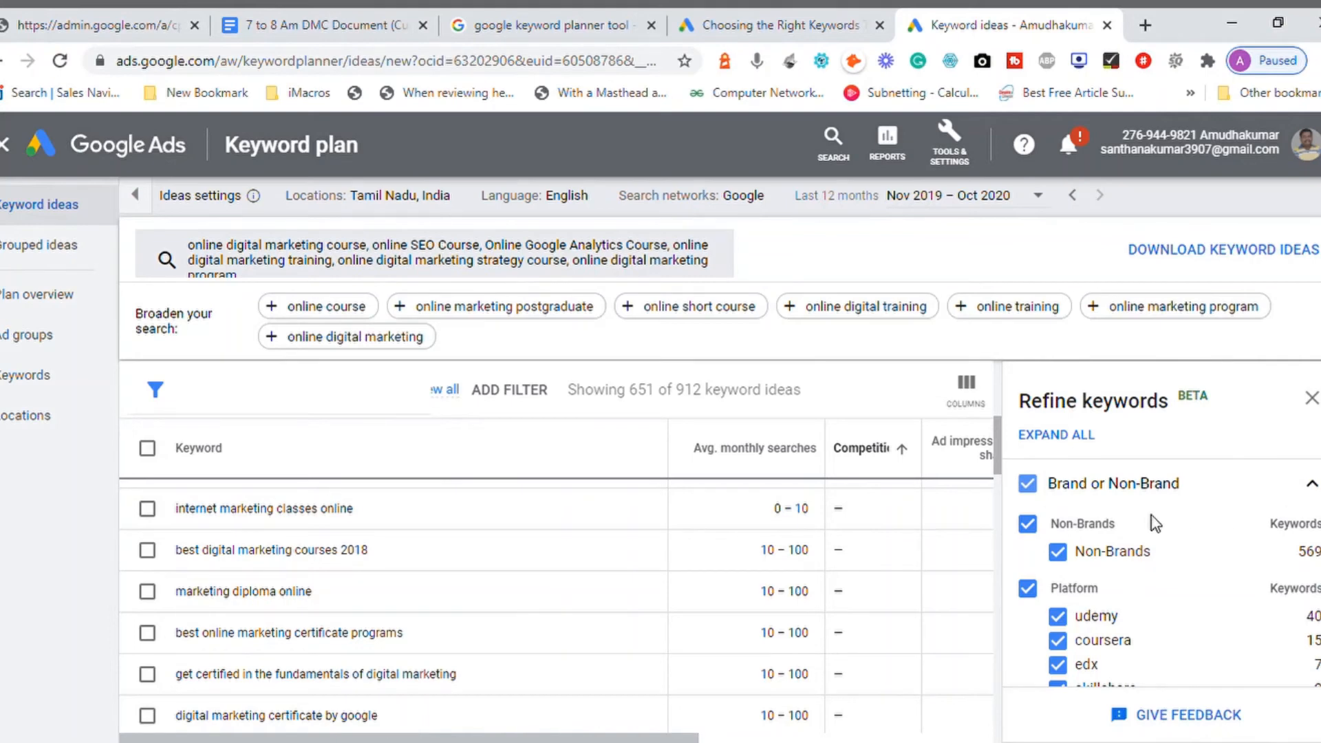
left_click(1063, 622)
left_click(1060, 642)
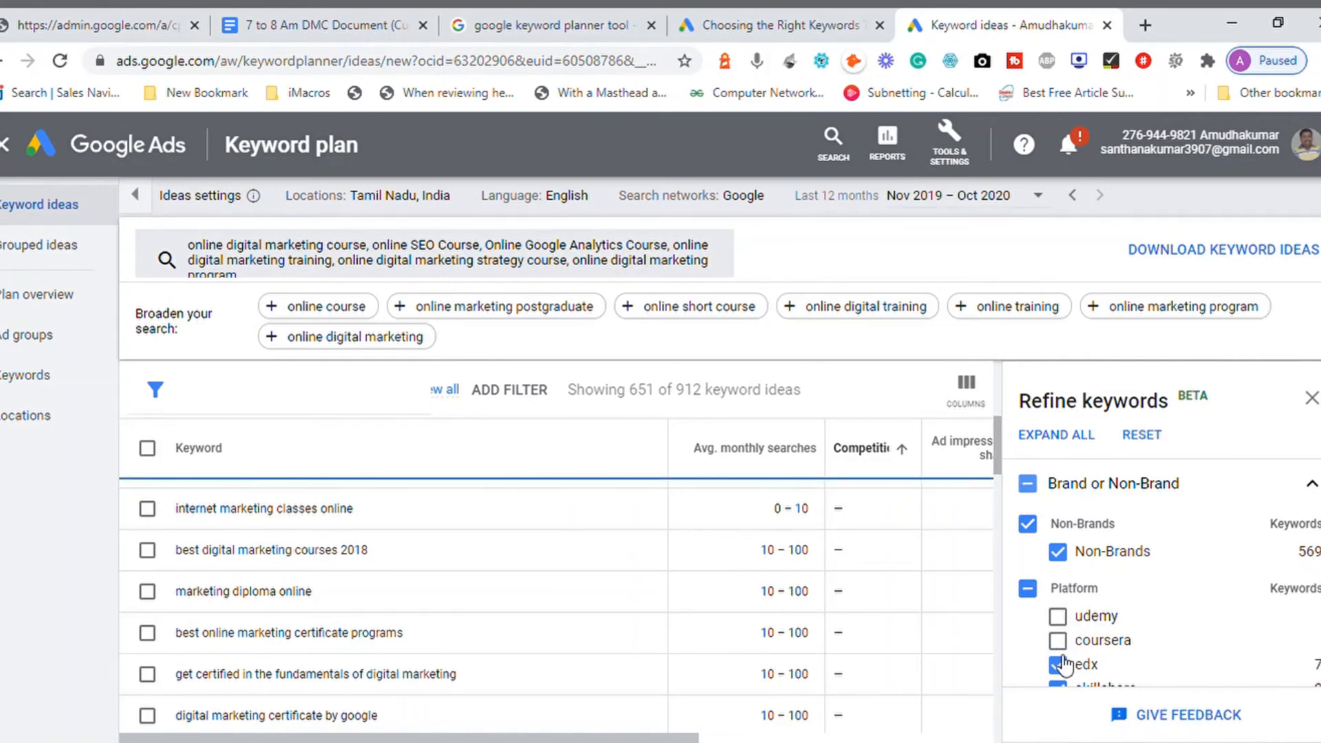
left_click(1059, 664)
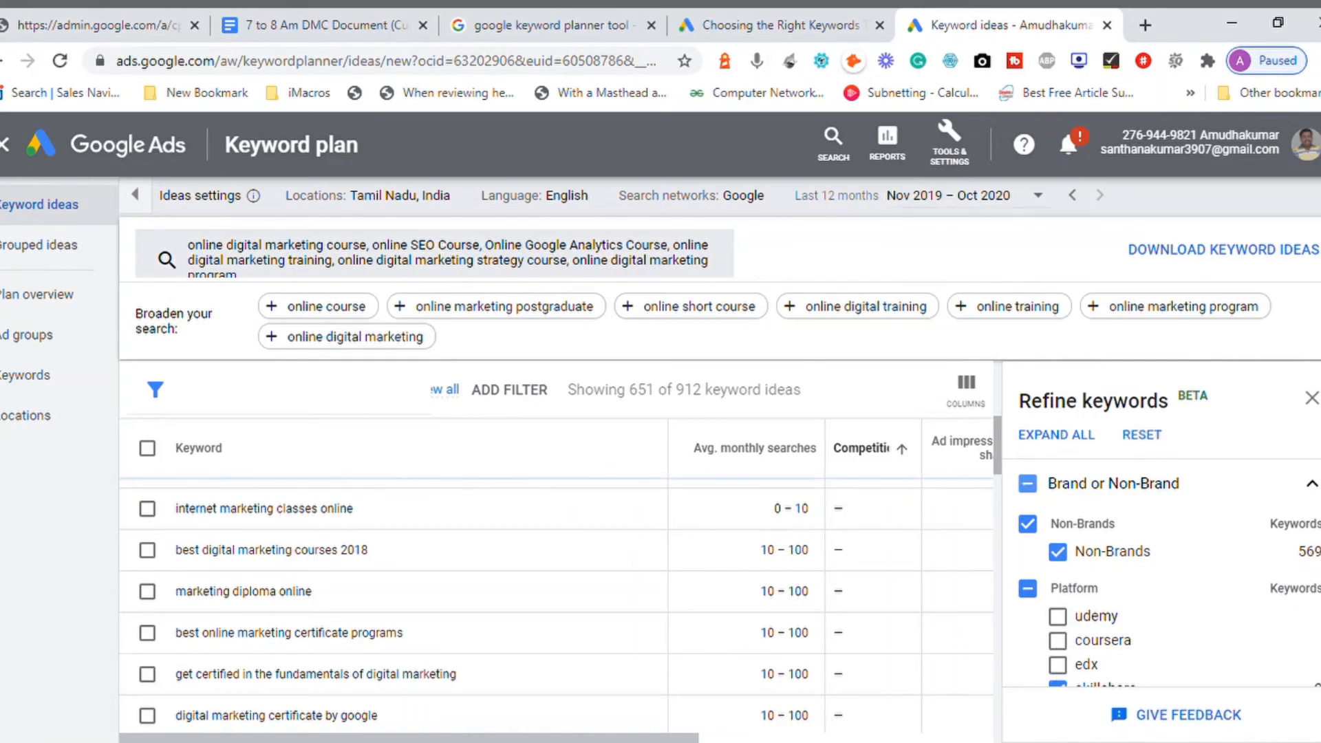
scroll(1163, 606, "down", 1)
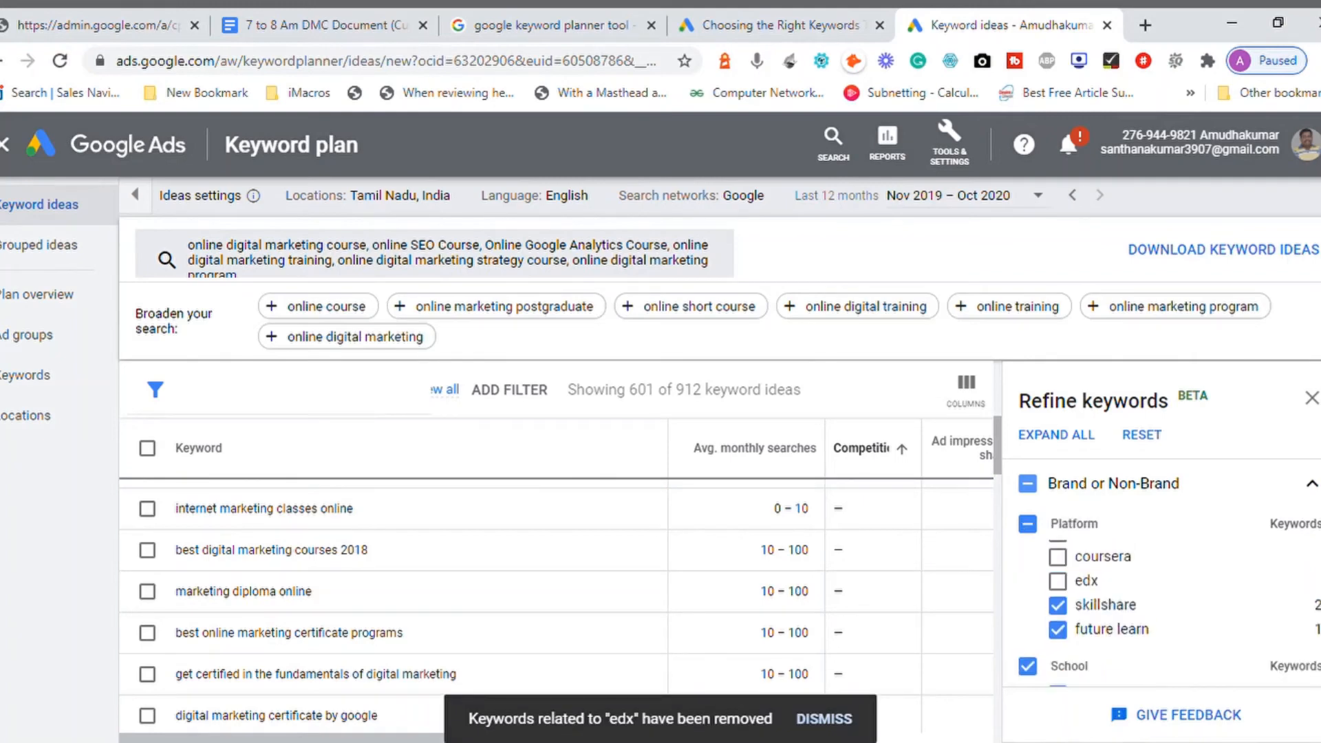
left_click(1032, 530)
left_click(1032, 530)
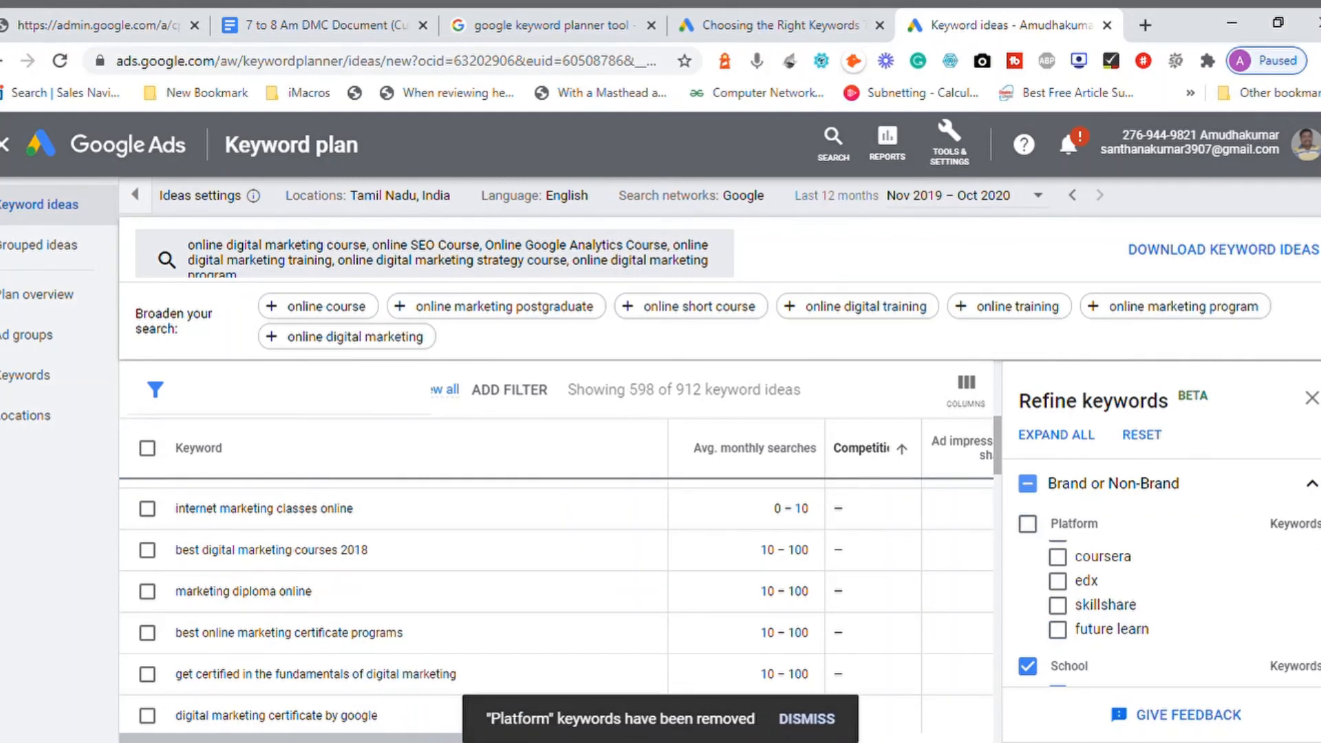
left_click(1313, 486)
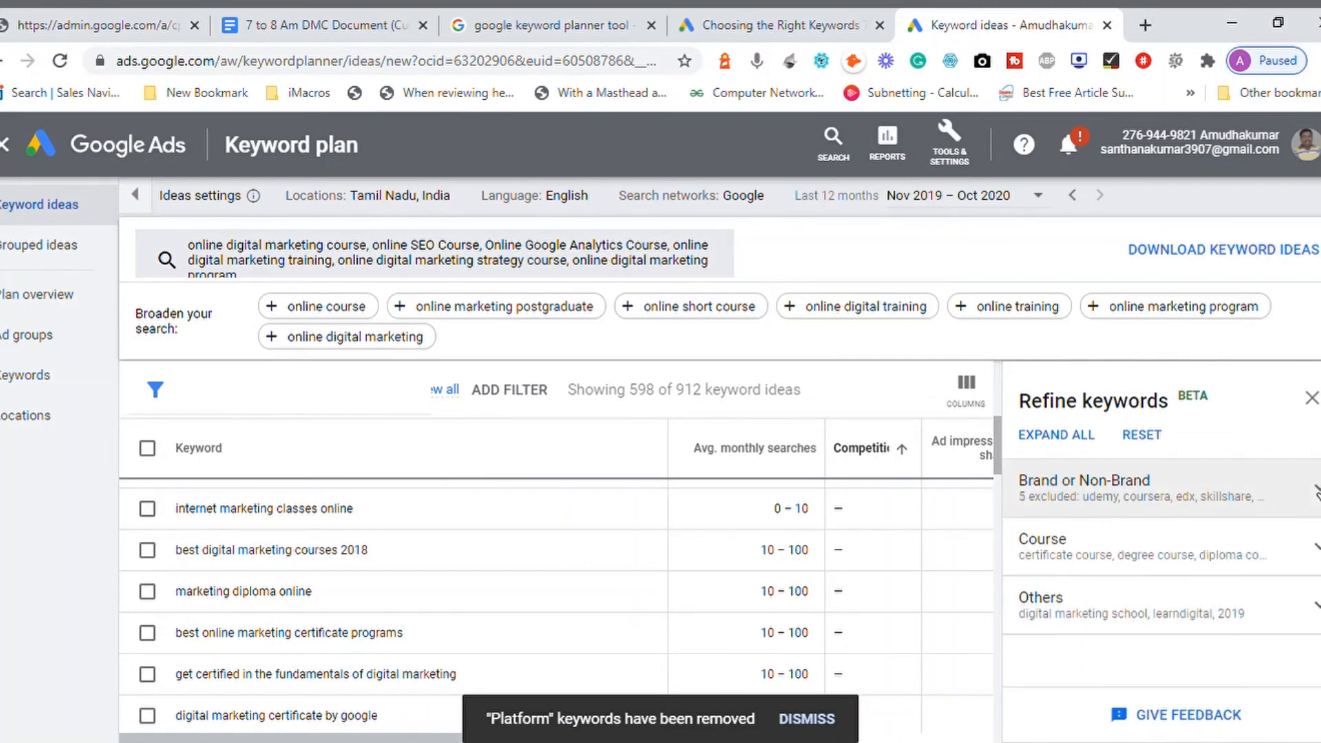
- Exclude the whole School group from the Brand or Non-Brand refinements and expand its full list of entries
left_click(1279, 495)
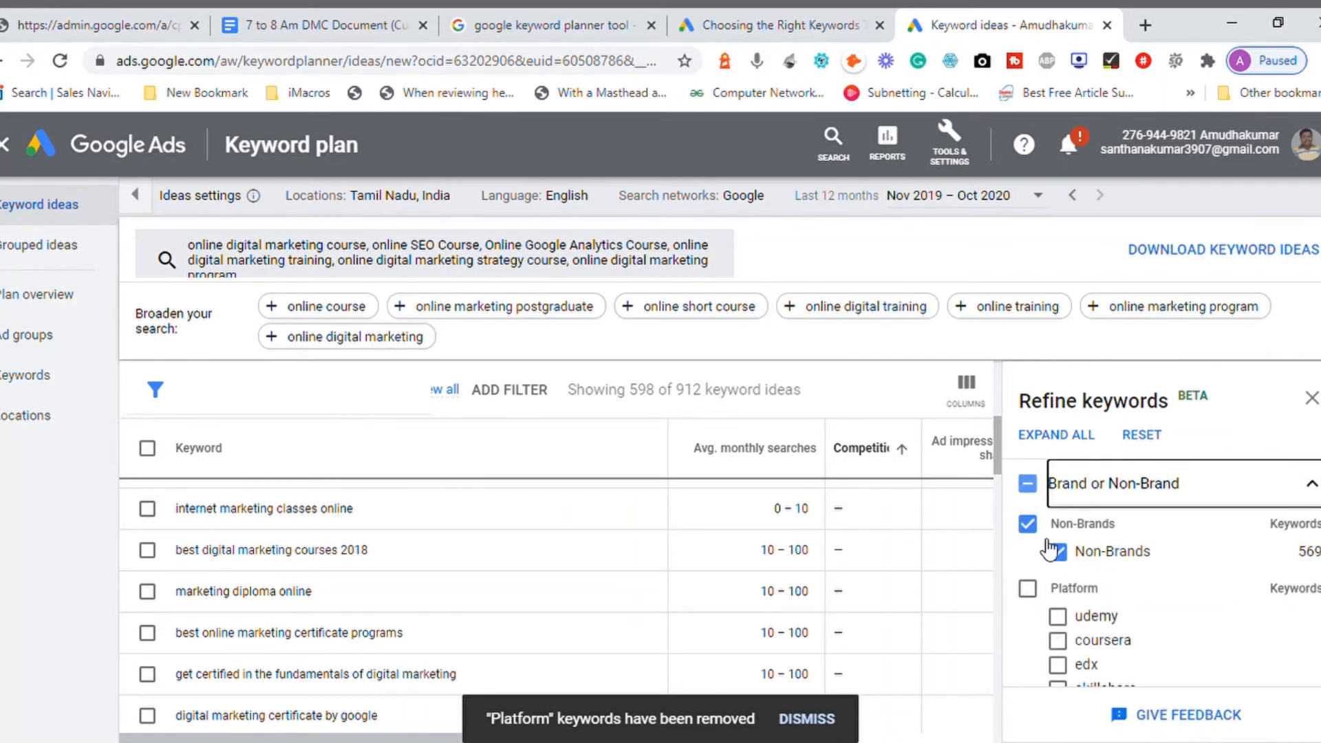
scroll(1170, 597, "down", 3)
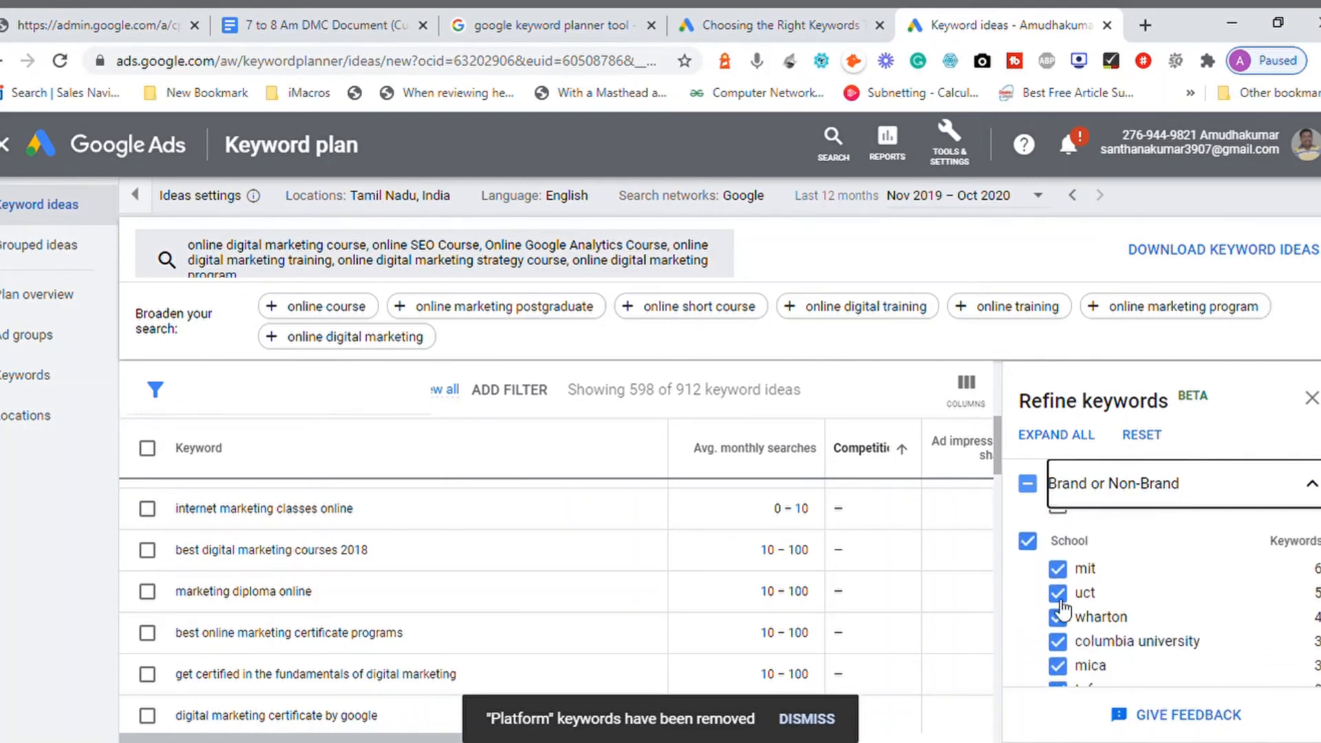
left_click(1030, 542)
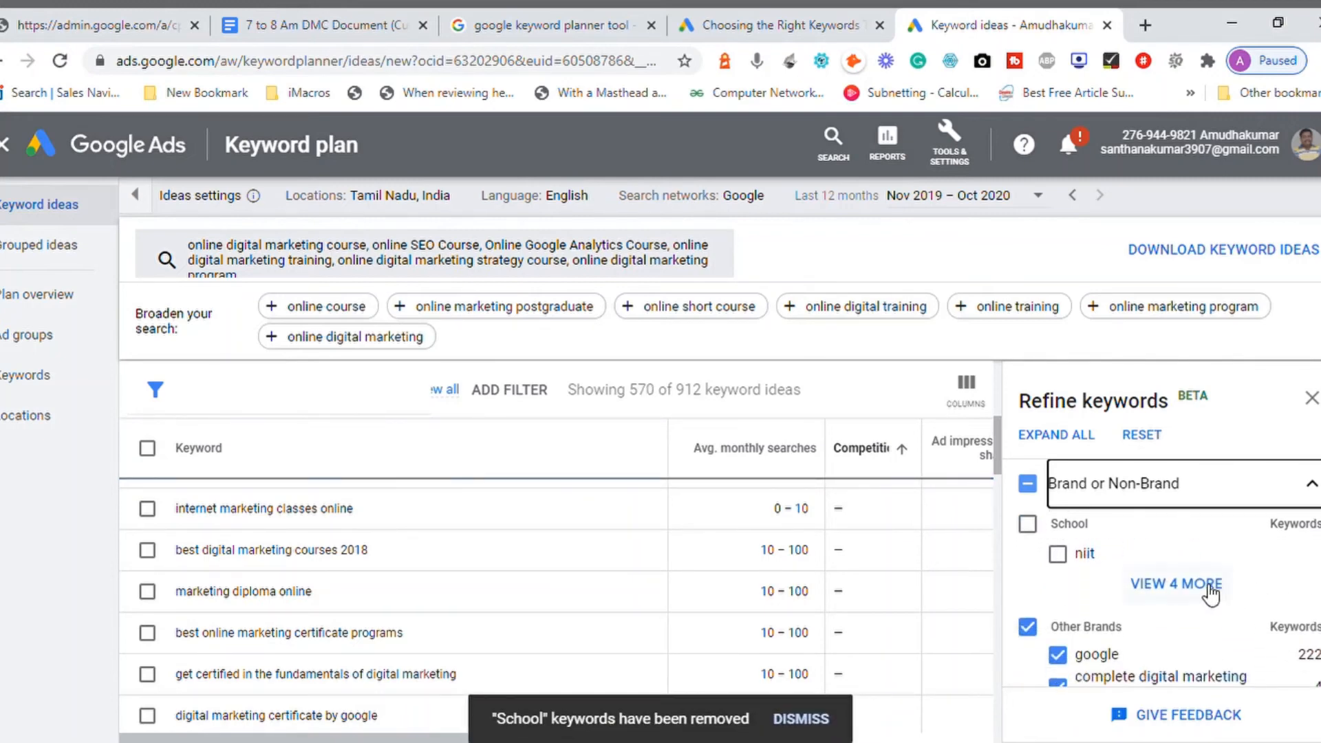
left_click(1213, 584)
scroll(1191, 591, "up", 5)
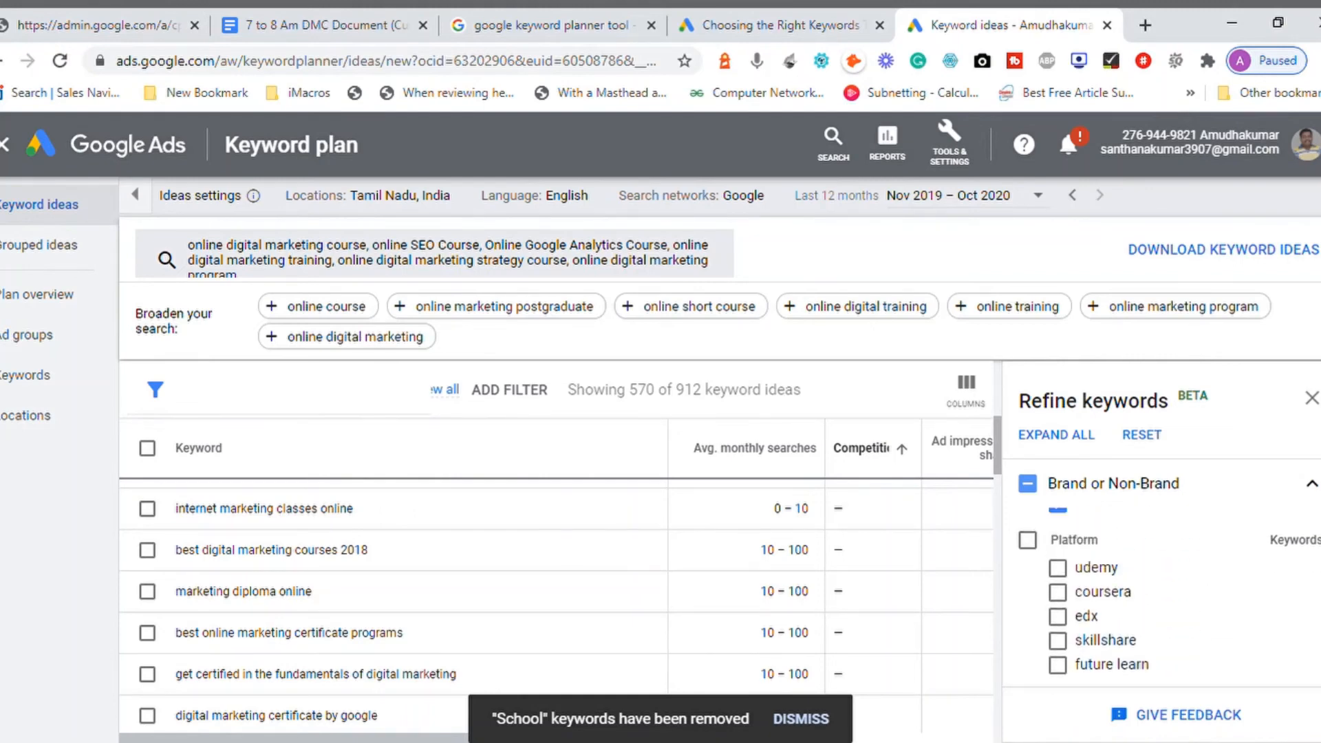
left_click(1314, 486)
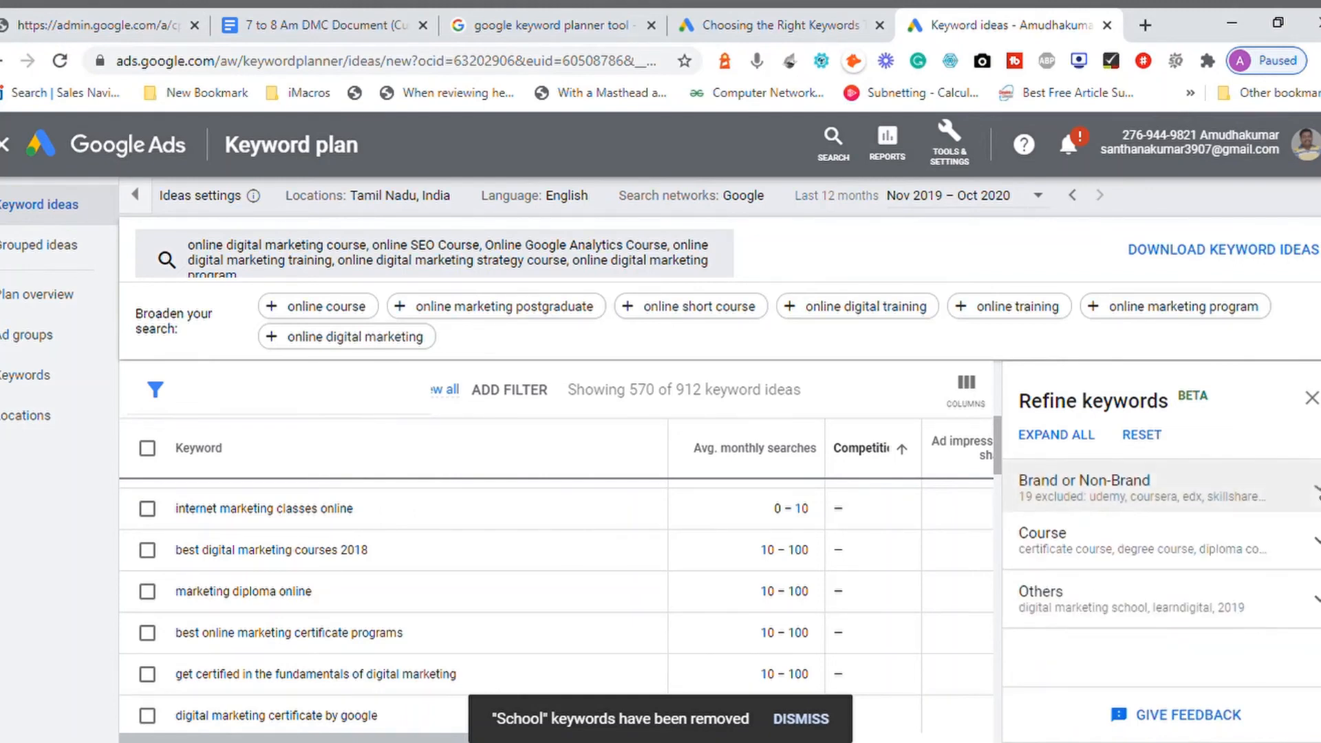
- Review the Course and Others refinement categories without changing them, and close the keyword refinements
left_click(1059, 554)
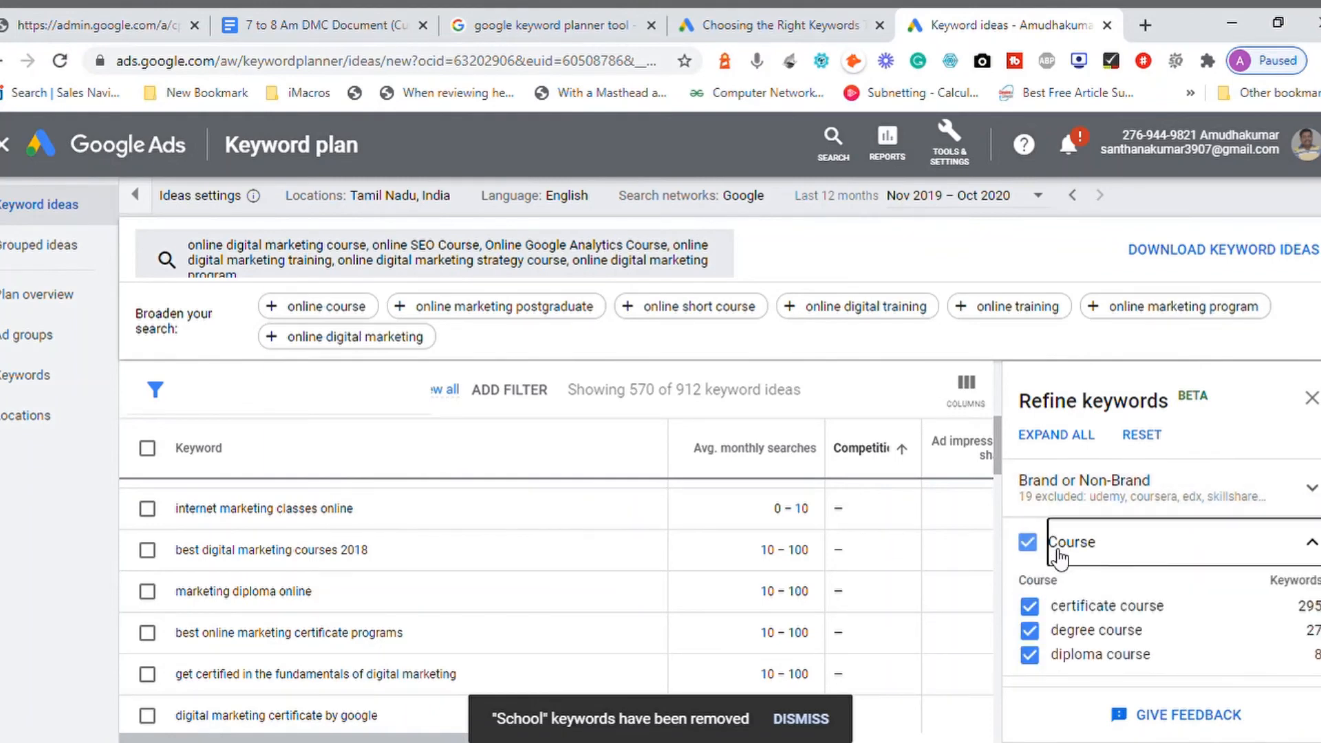
left_click_drag(1318, 513, 1317, 561)
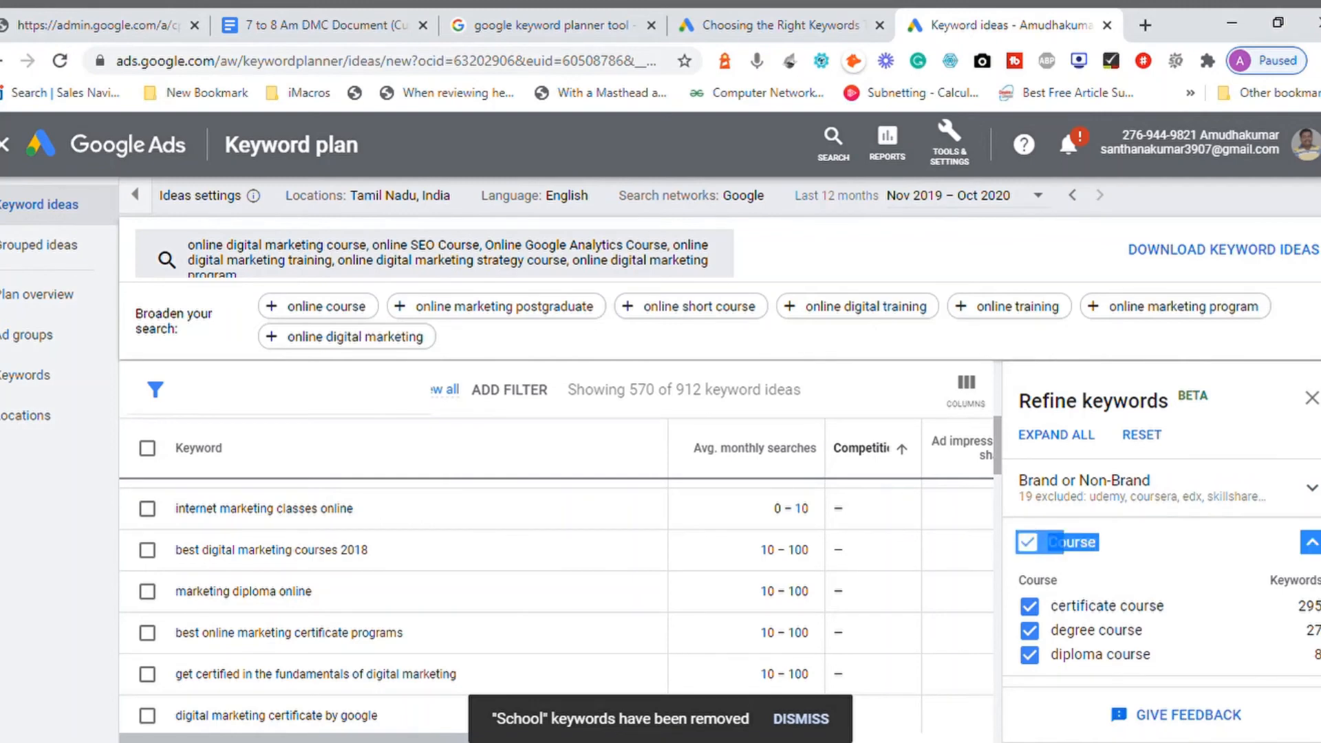
left_click(1310, 543)
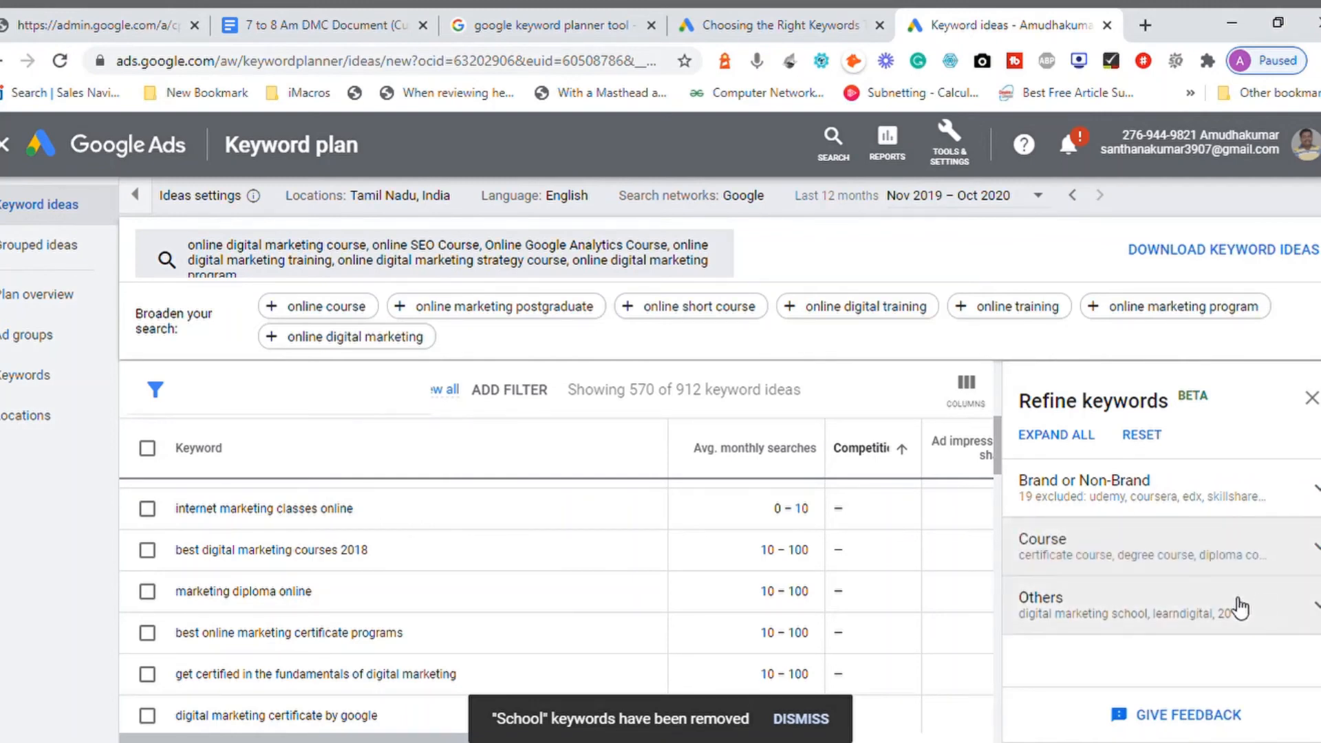
left_click(1121, 612)
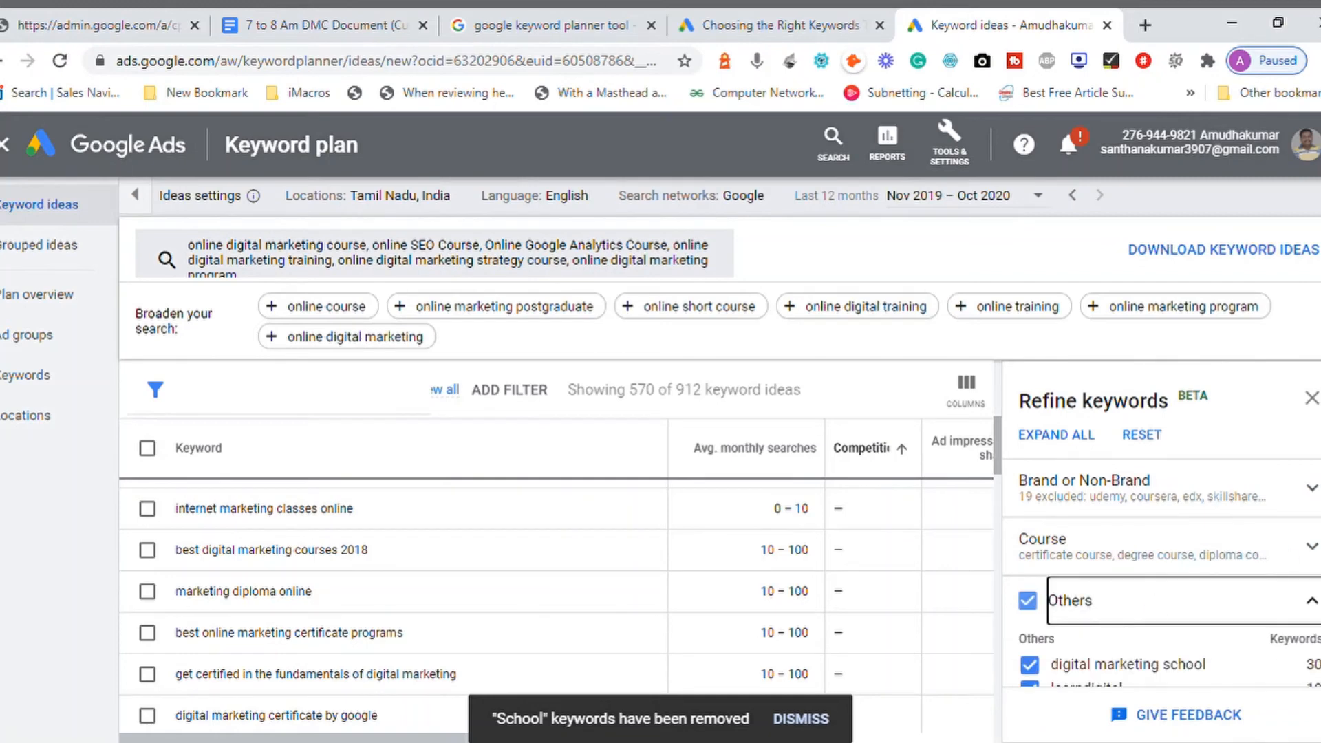
scroll(1161, 578, "down", 2)
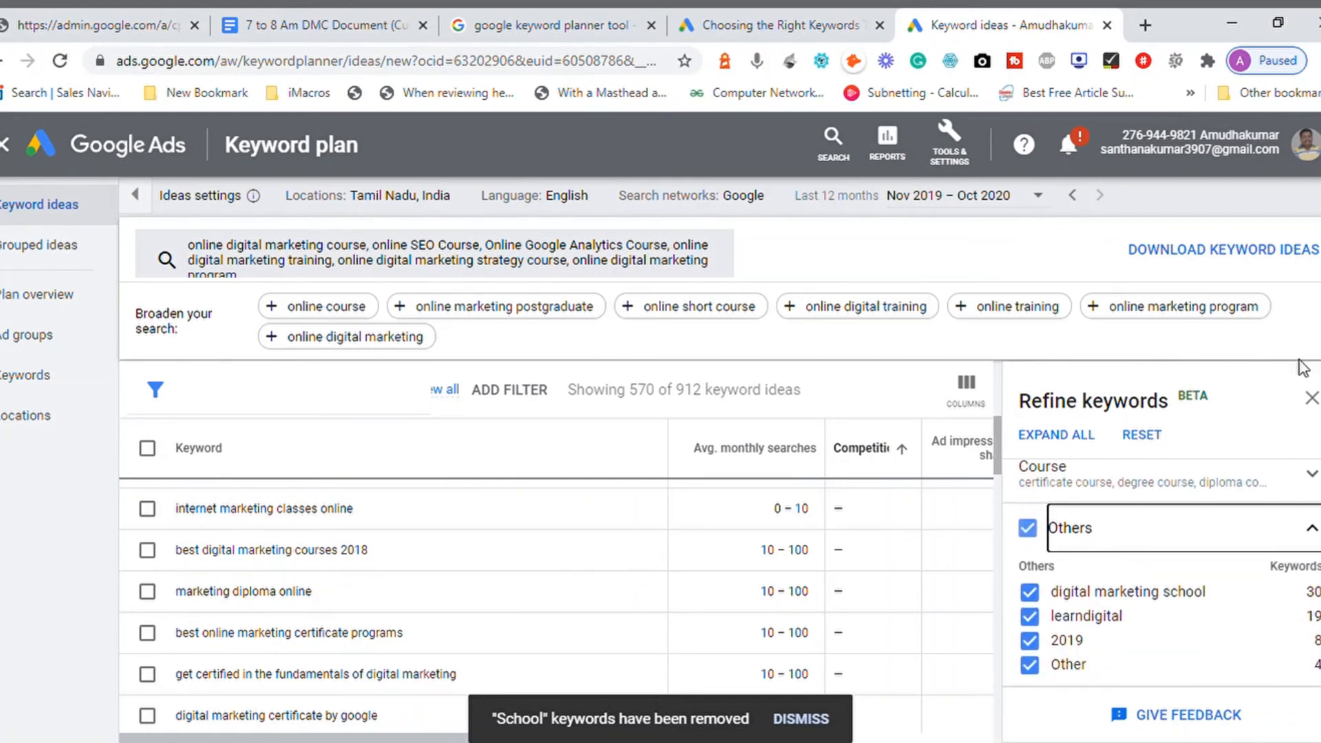
left_click(1312, 399)
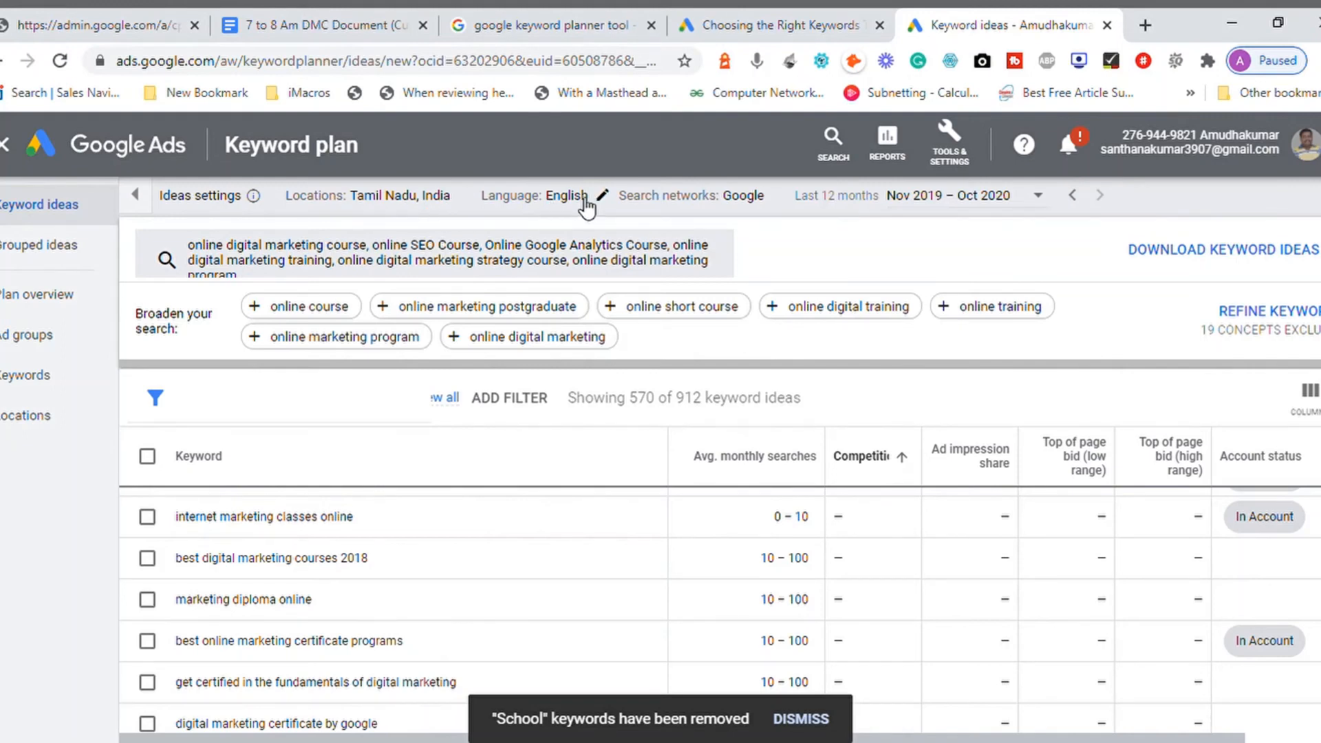
- Set the date range of the keyword ideas to All available and check the updated list
left_click(933, 200)
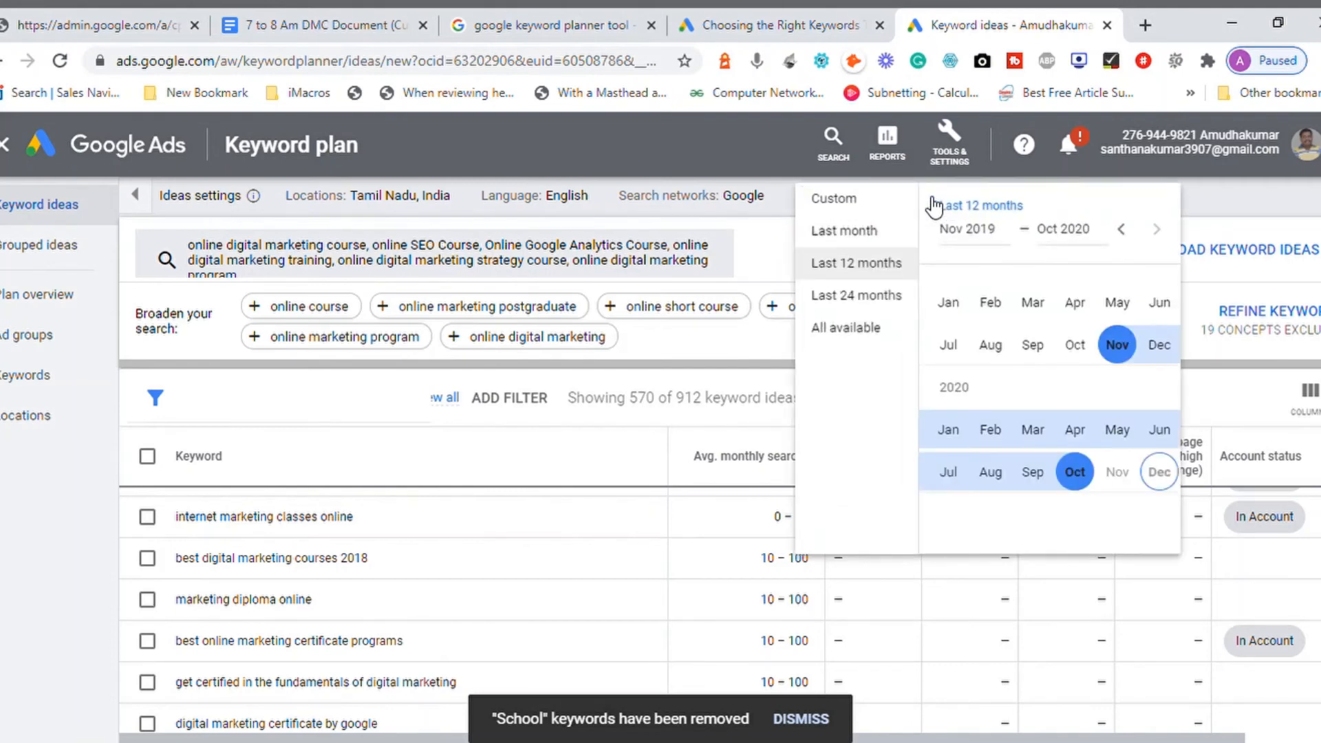
left_click(872, 327)
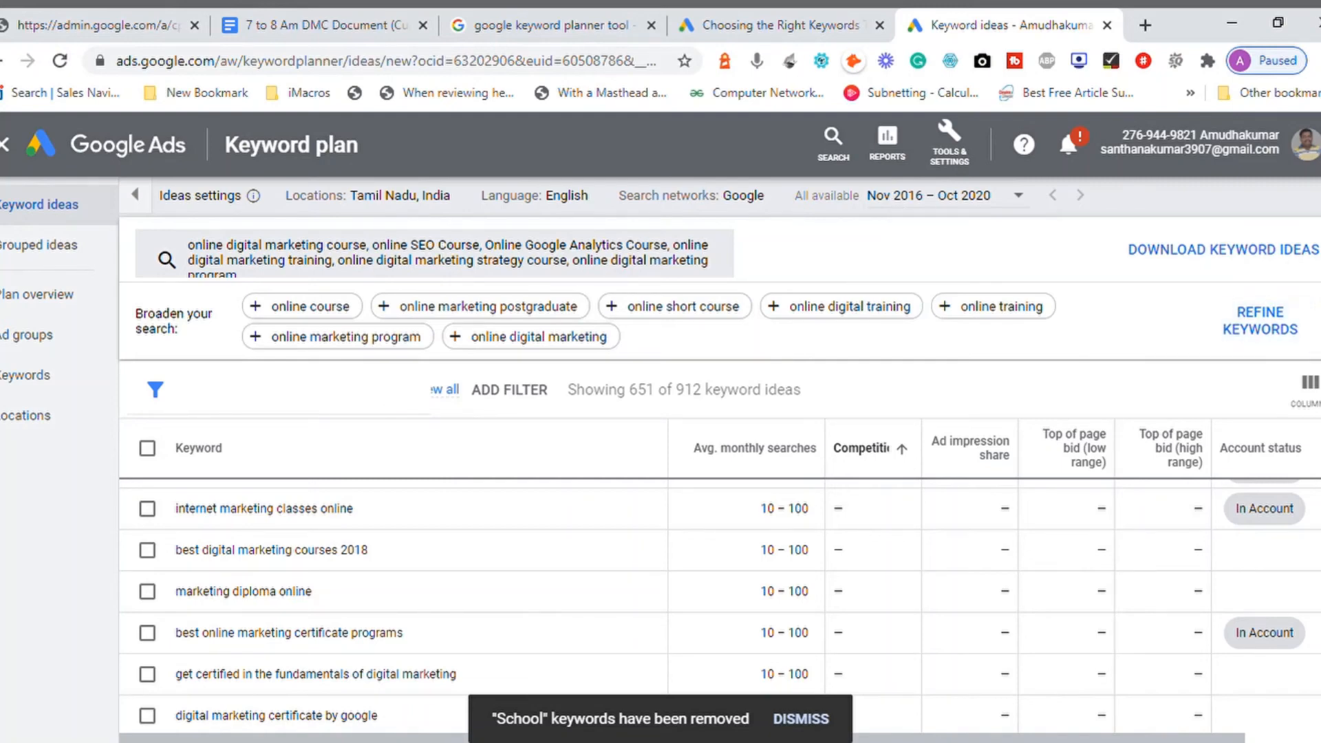
scroll(720, 604, "down", 2)
scroll(720, 605, "up", 5)
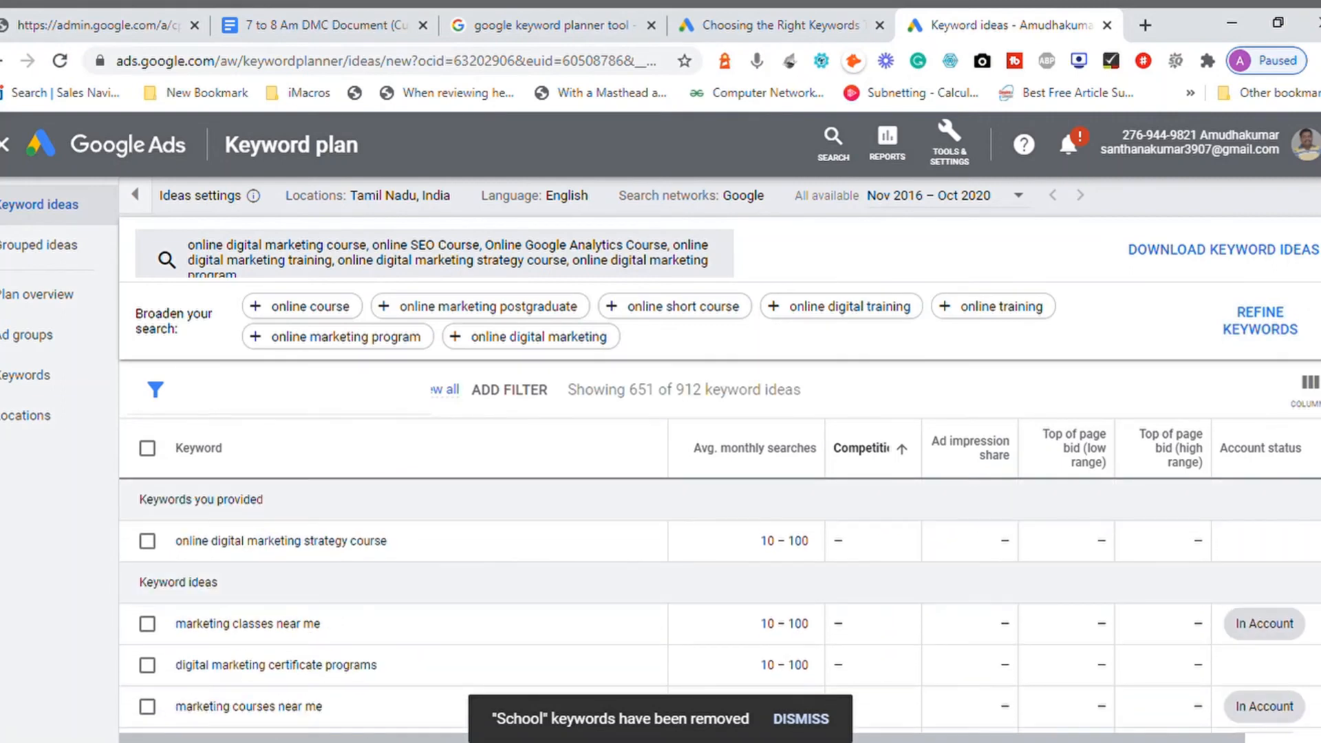
- Look through the grouped keyword ideas, including the individual keywords inside the Courses Near group
left_click(33, 258)
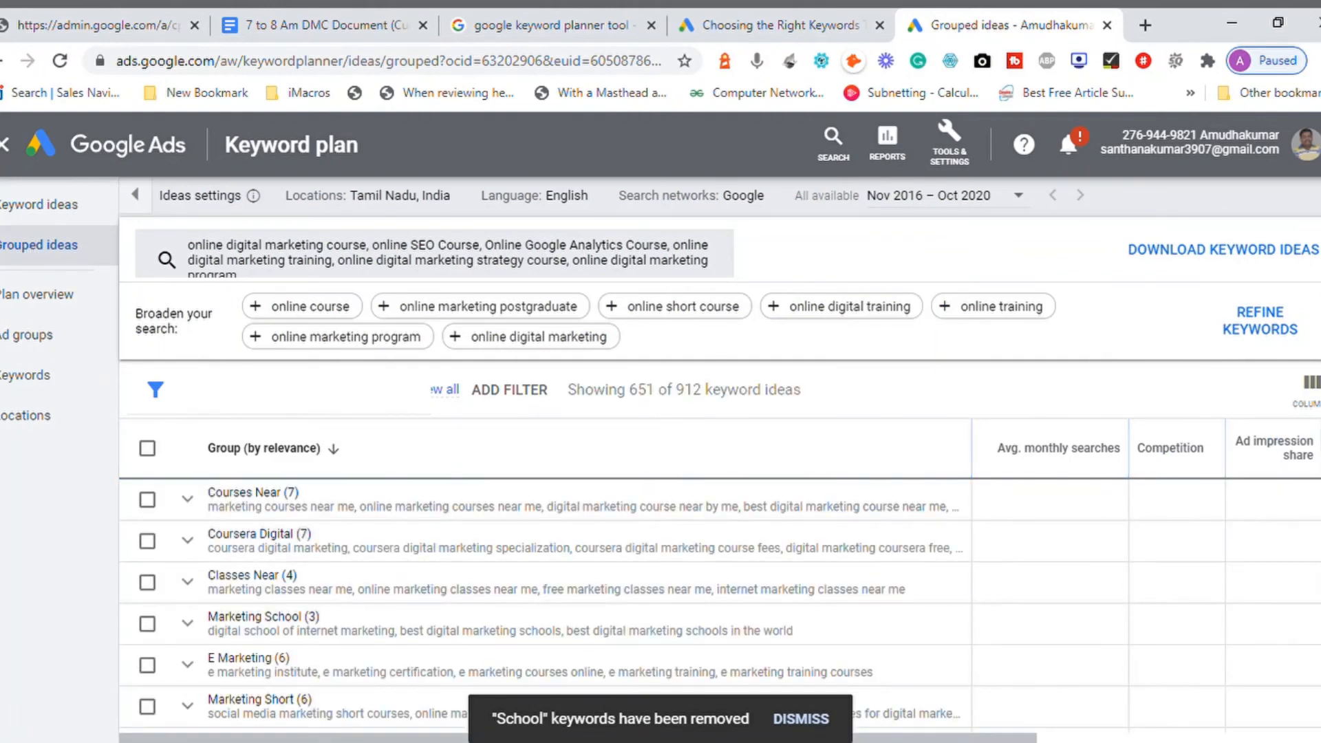
scroll(719, 606, "down", 1)
scroll(720, 605, "up", 1)
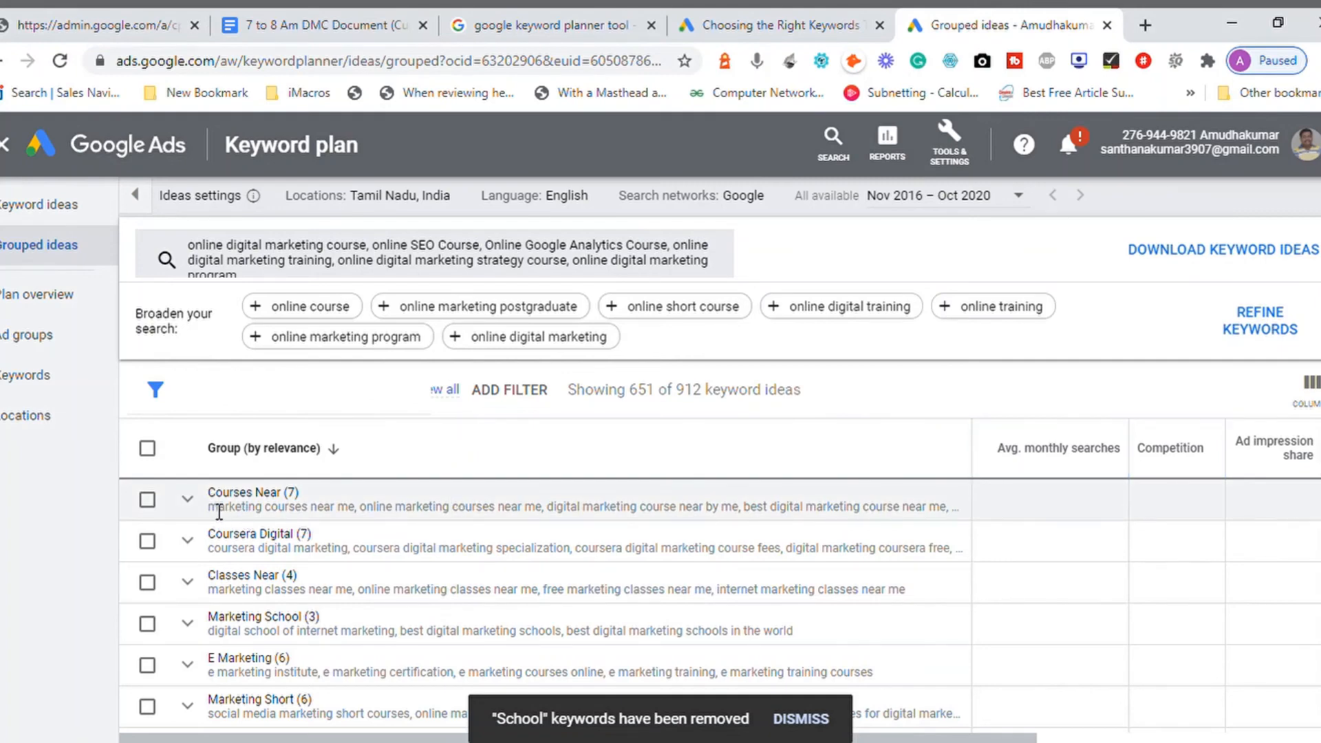
left_click(201, 502)
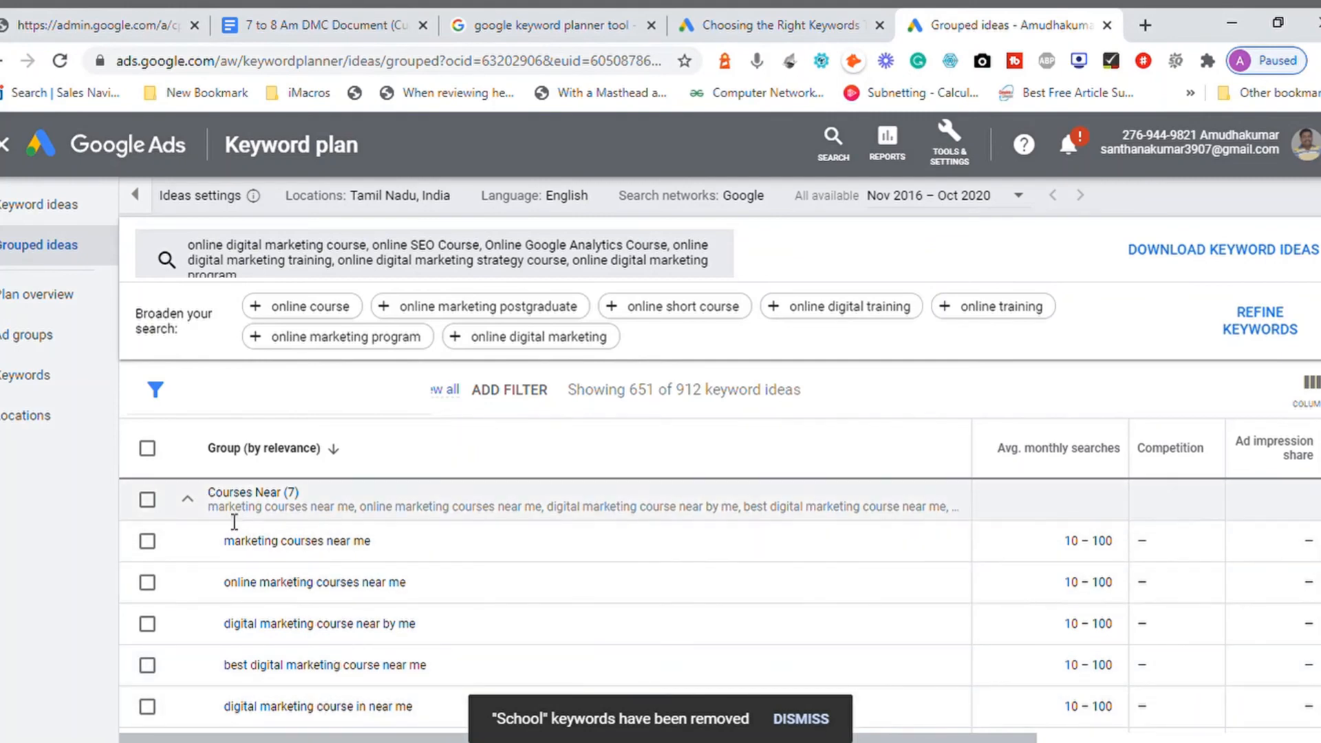
left_click(193, 501)
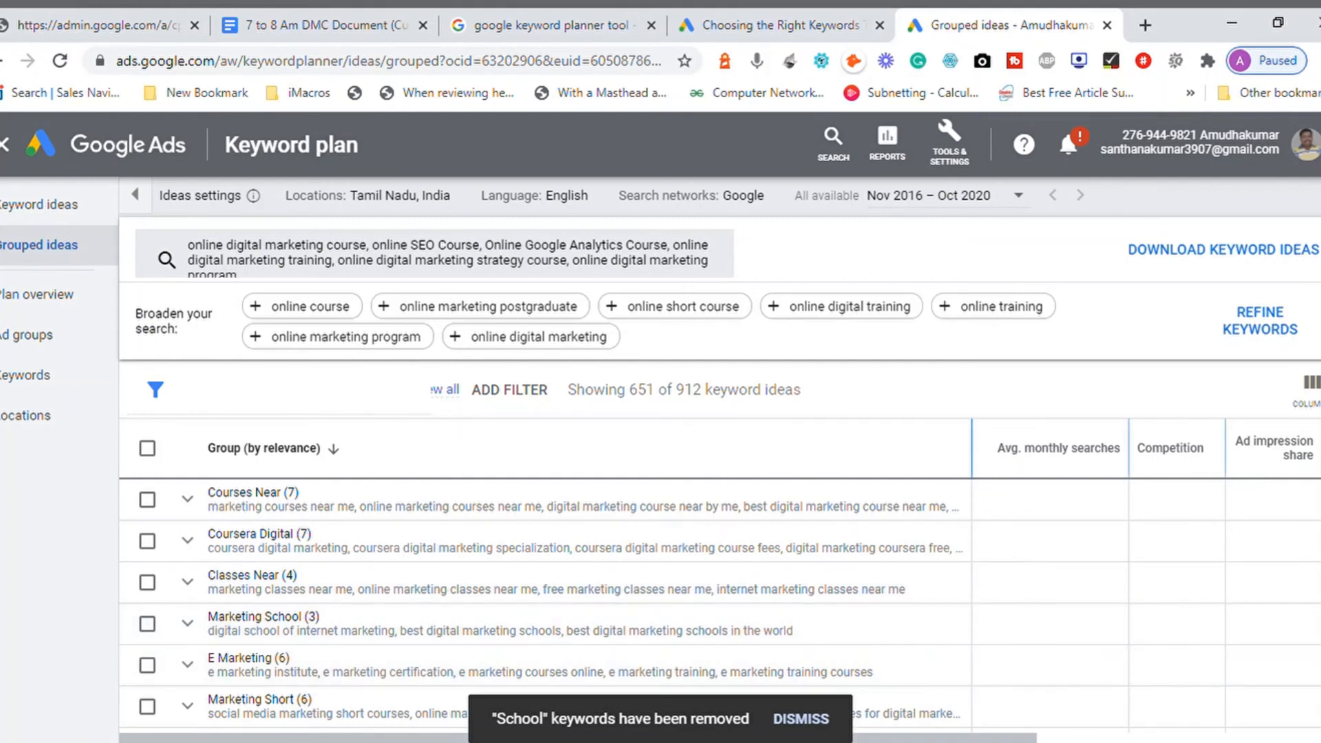
scroll(544, 606, "down", 4)
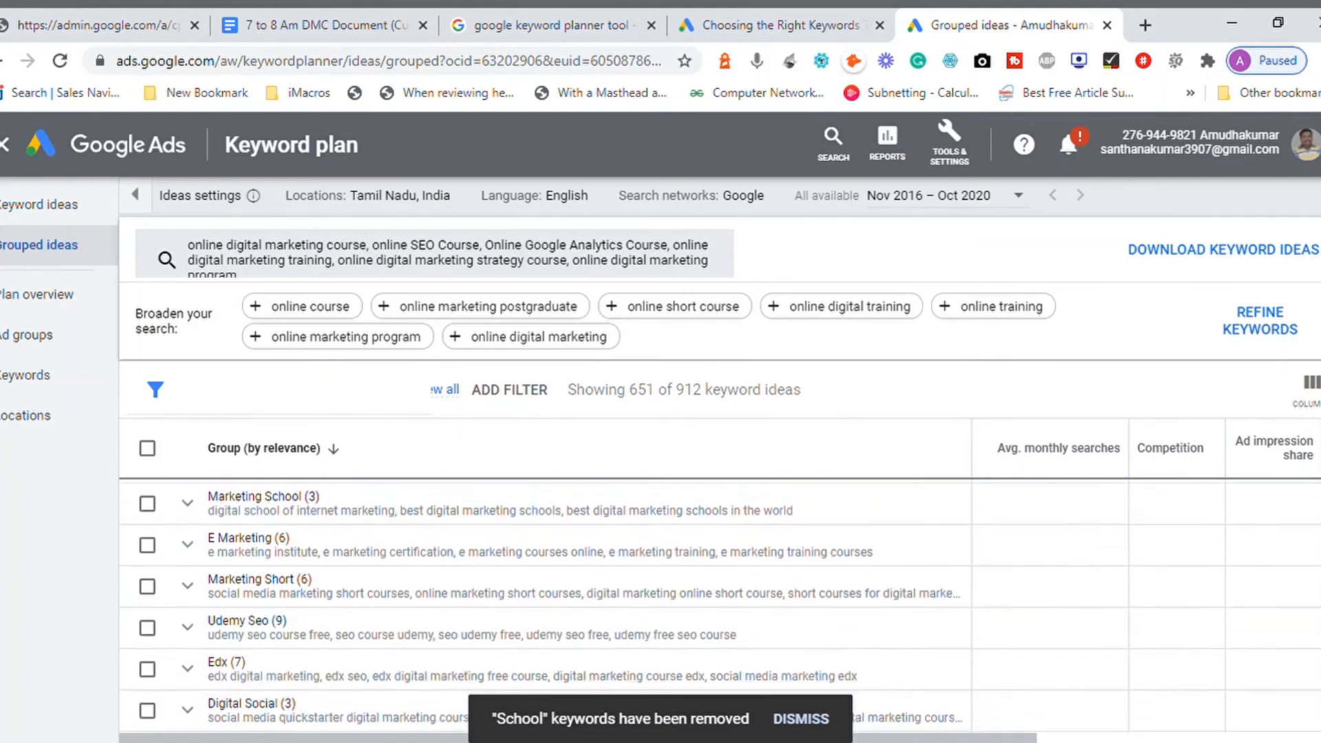
scroll(543, 605, "down", 2)
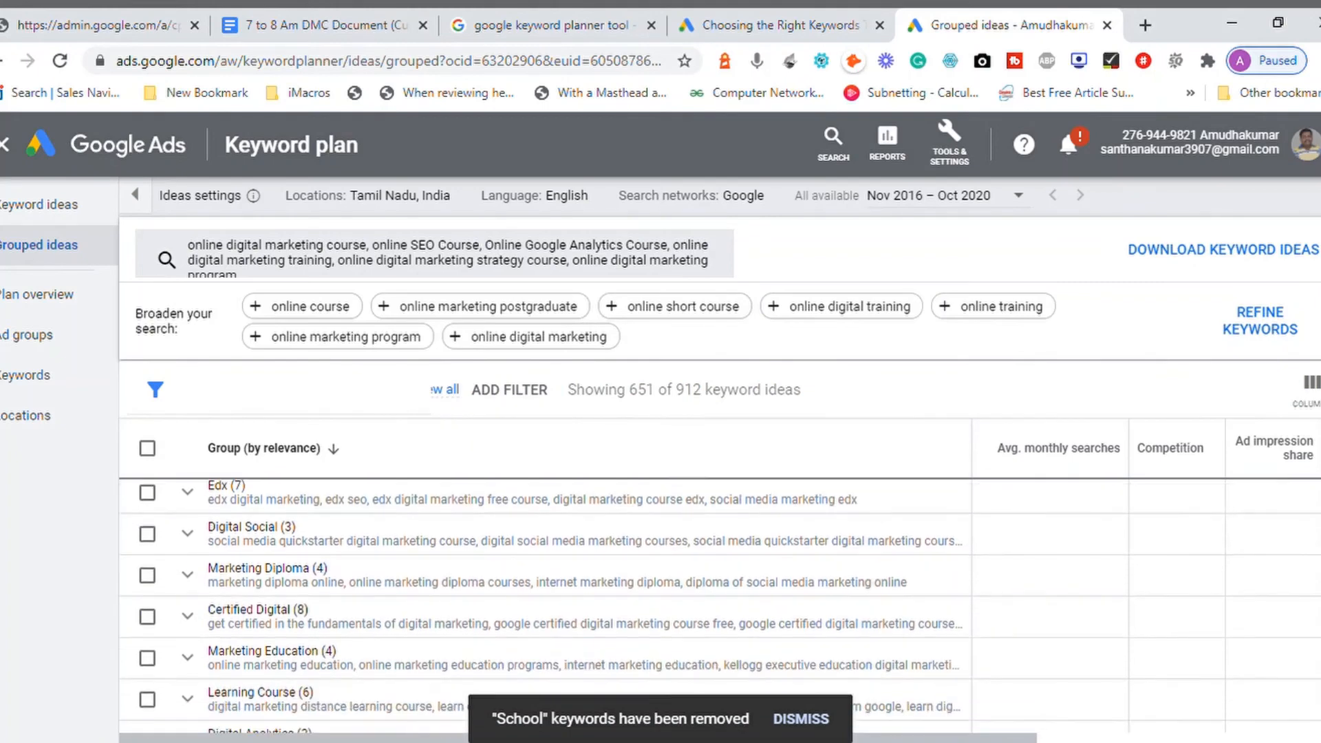
scroll(544, 606, "down", 3)
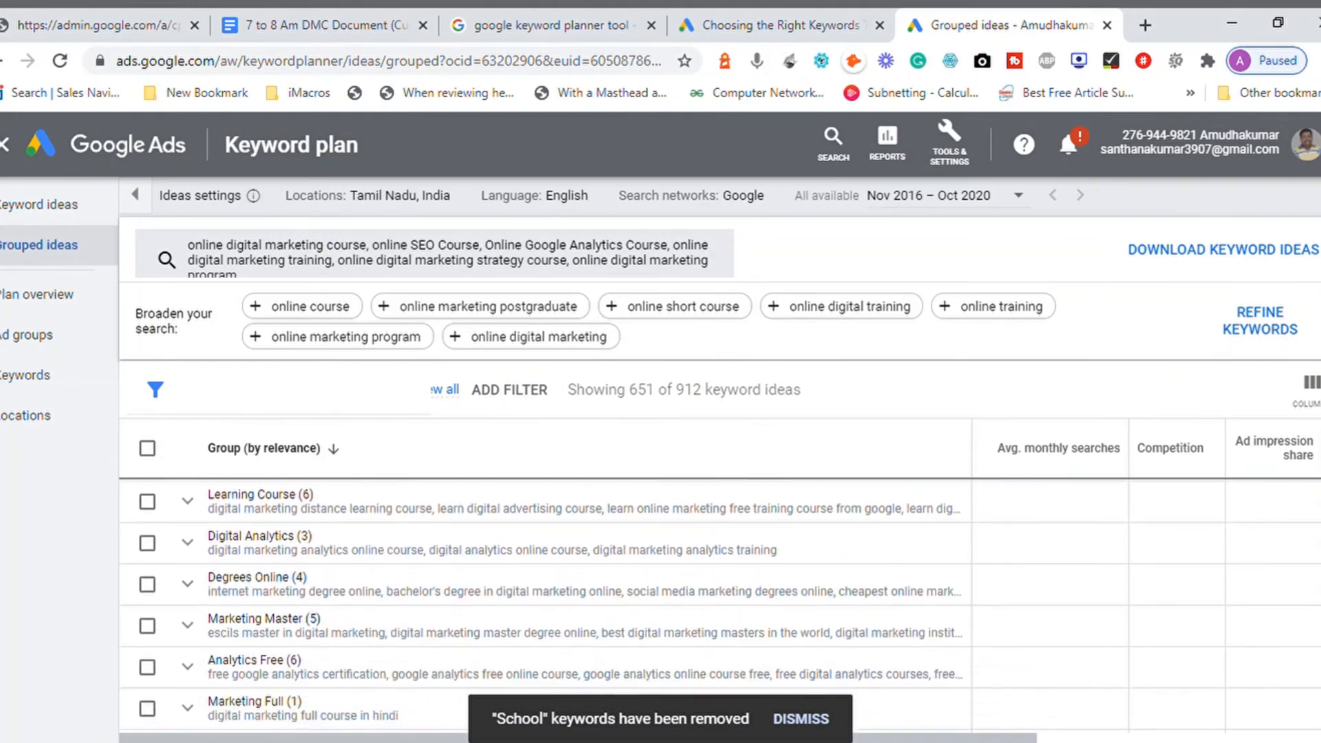
scroll(543, 606, "down", 3)
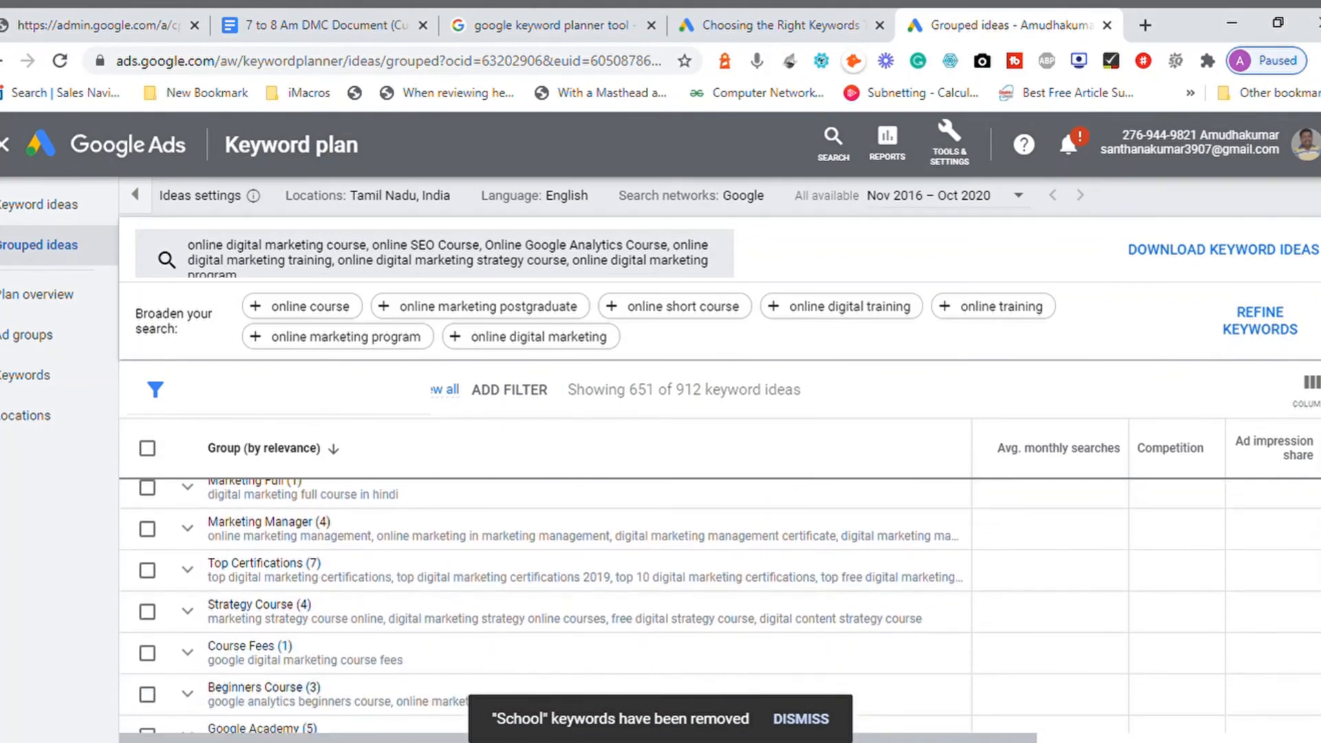
scroll(544, 605, "down", 3)
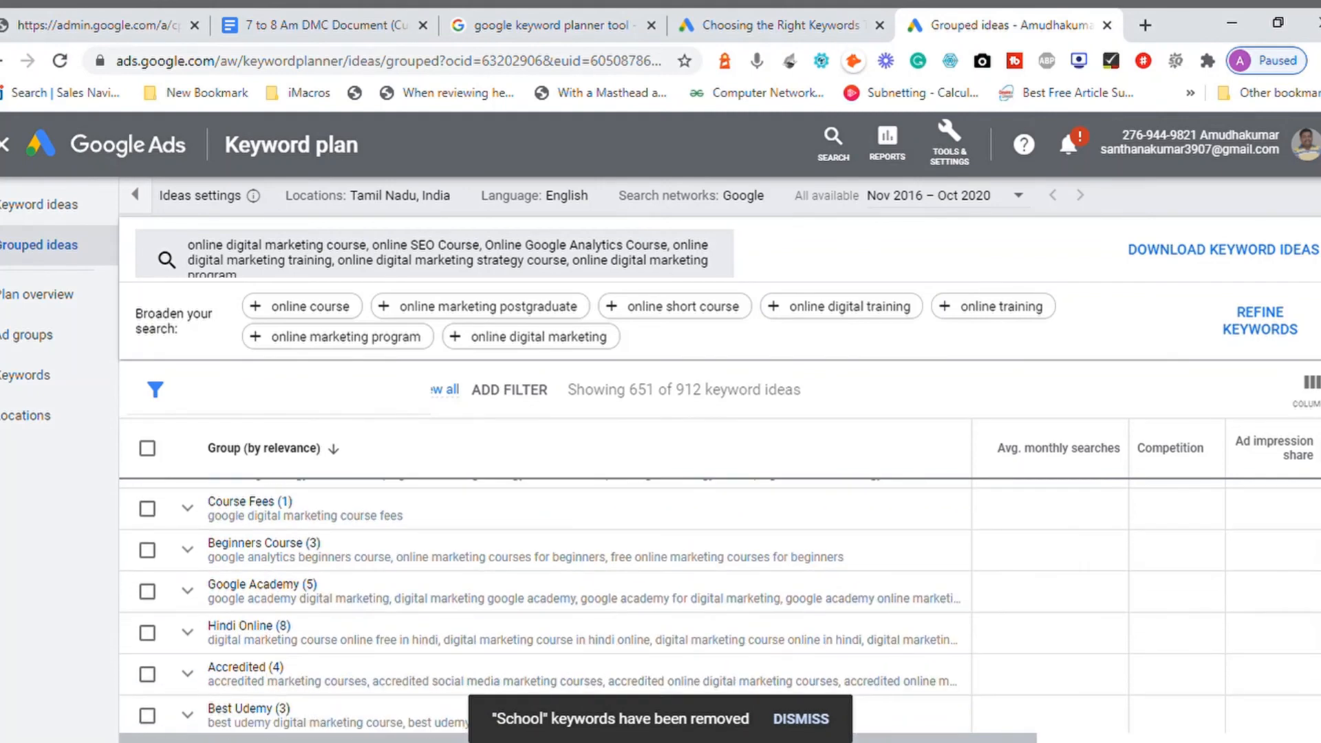
scroll(543, 605, "down", 3)
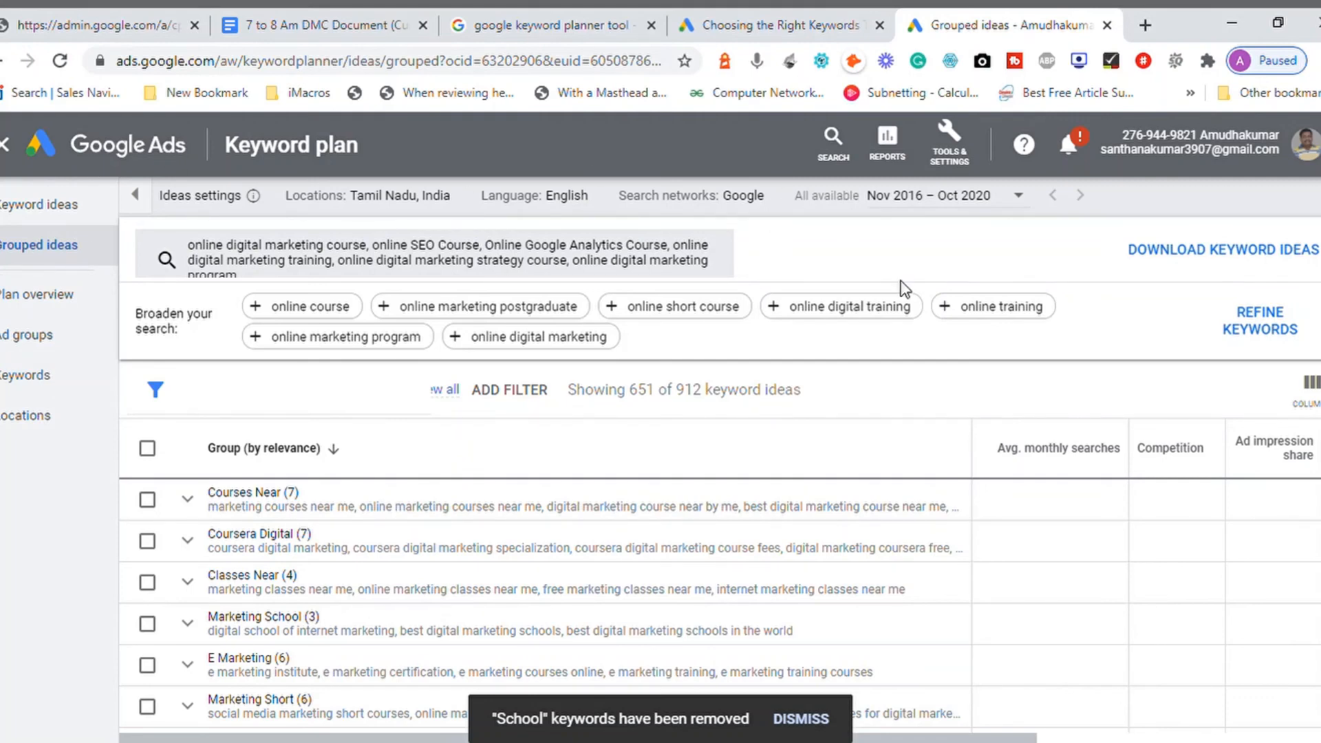
- Return to the ungrouped keyword ideas, open the seed keyword search for editing and switch it to starting with a website
left_click(98, 206)
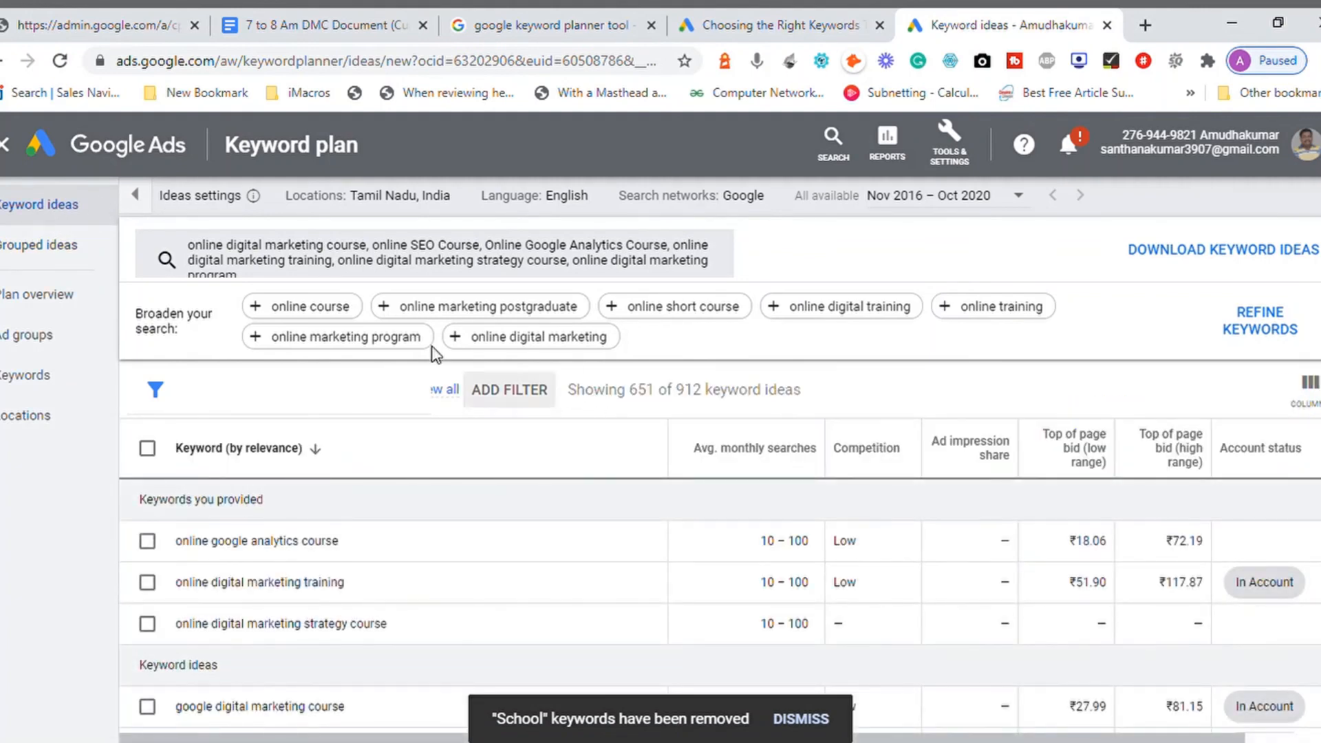
double_click(209, 206)
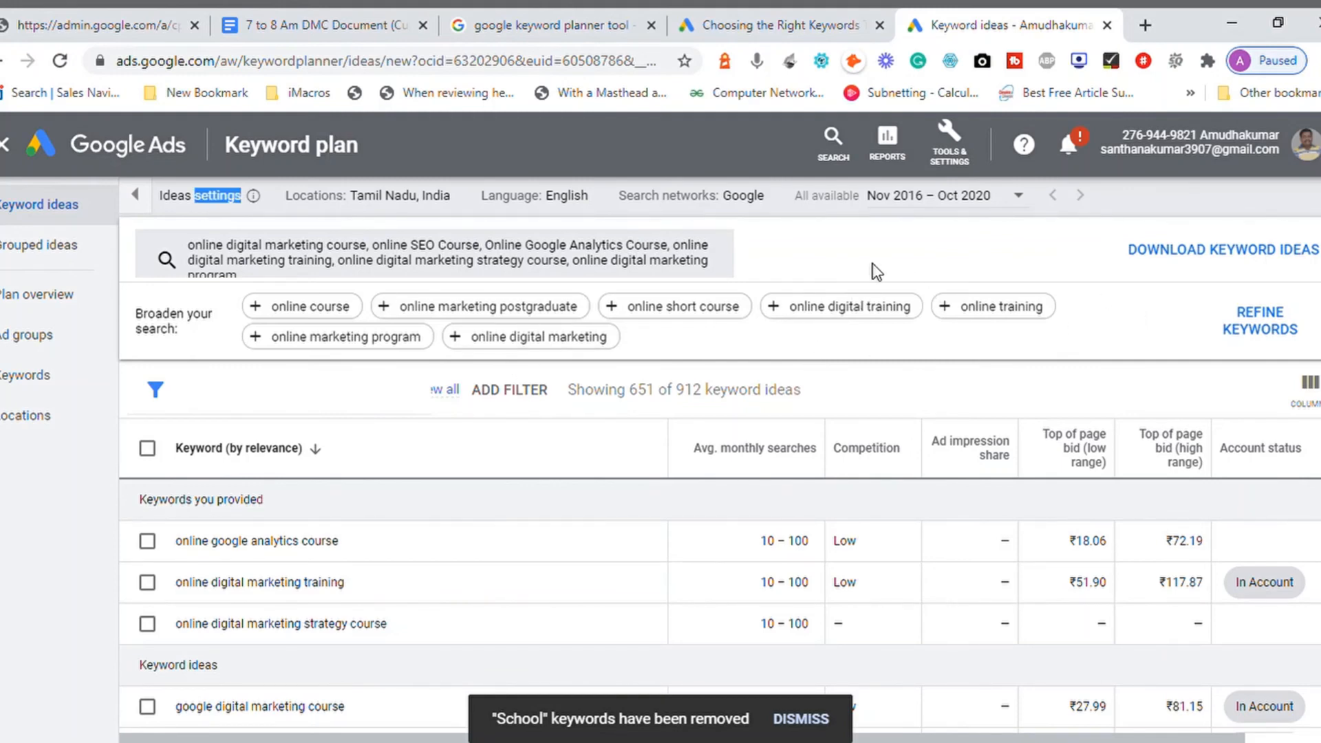
double_click(839, 259)
left_click(701, 260)
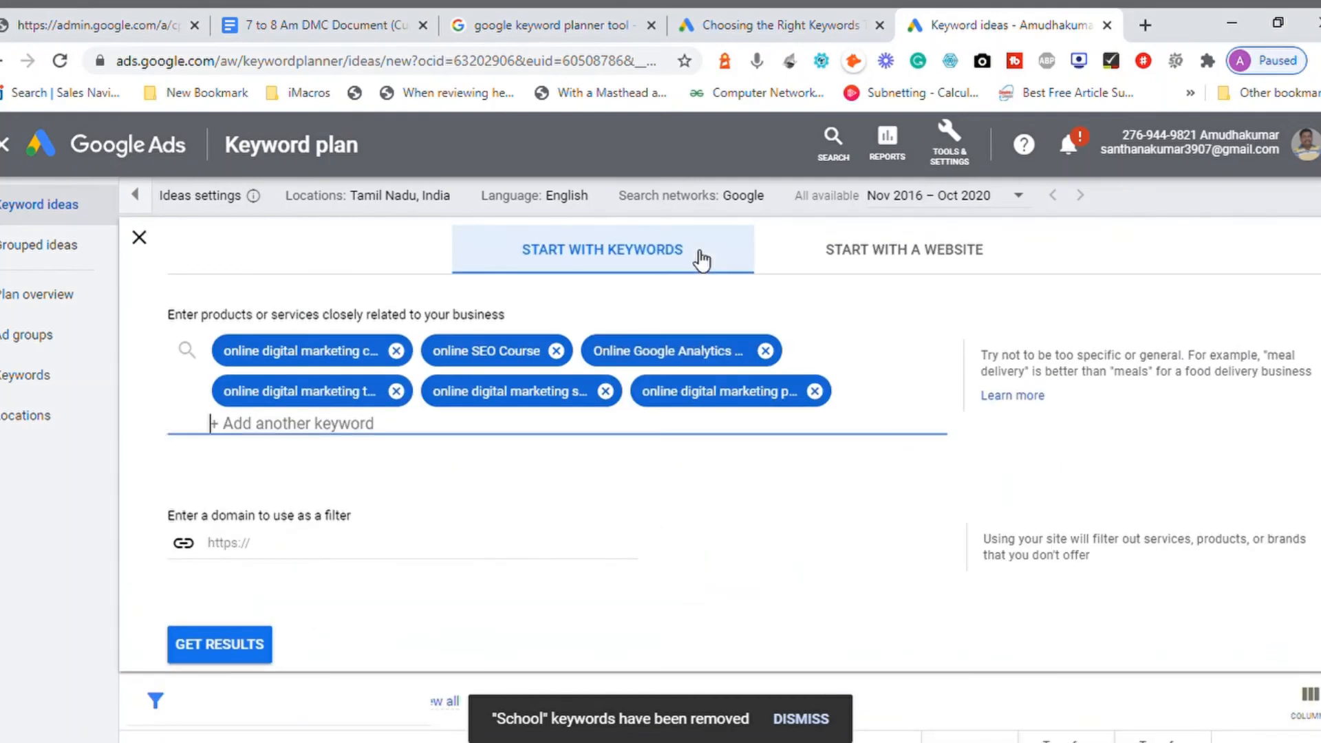
left_click(932, 257)
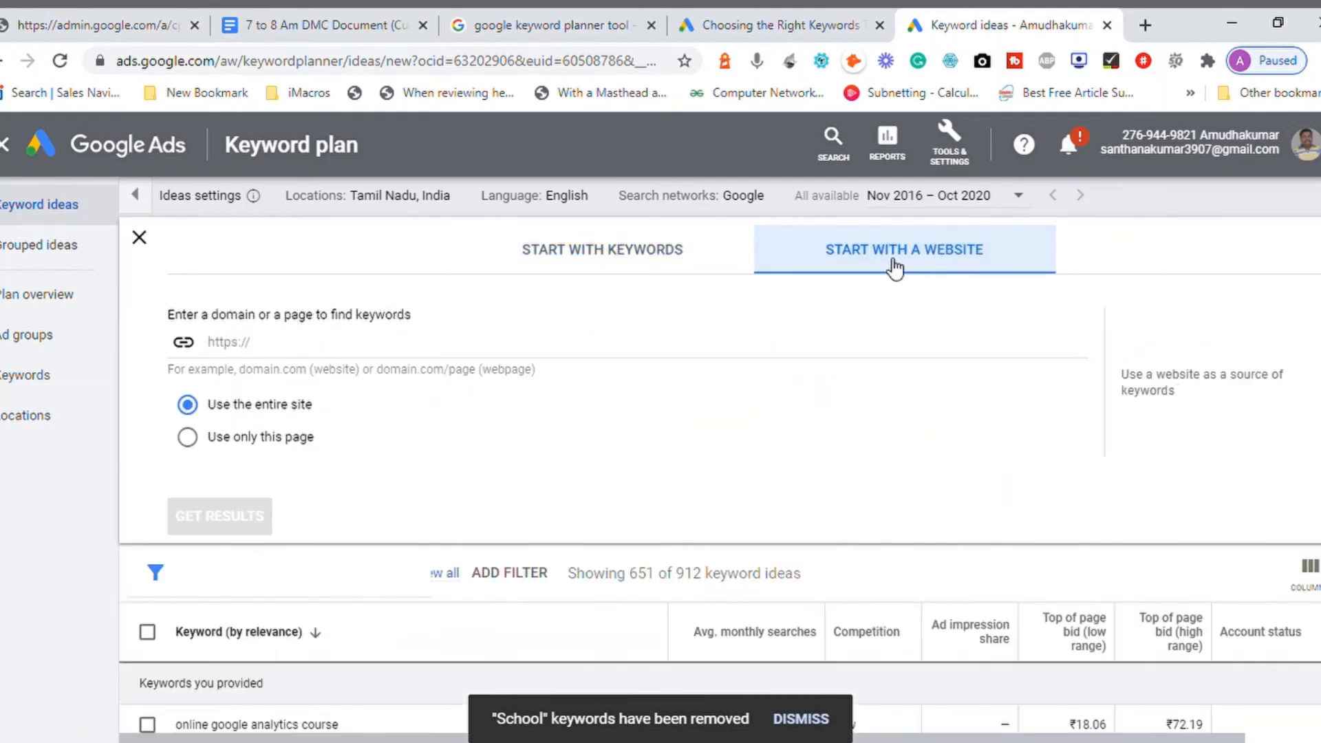
- Enter the personal website's address as the keyword source, keep the entire site selected, and get the keyword results
left_click(446, 349)
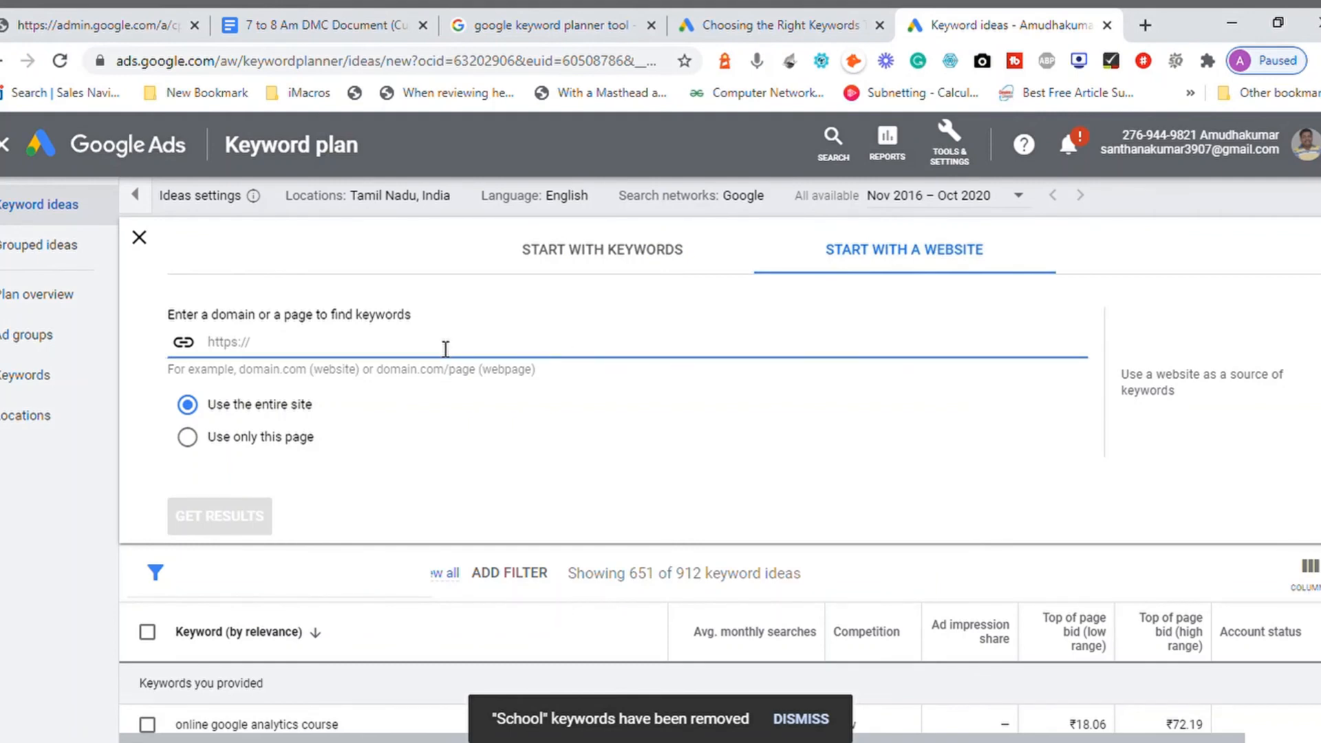
type("https/")
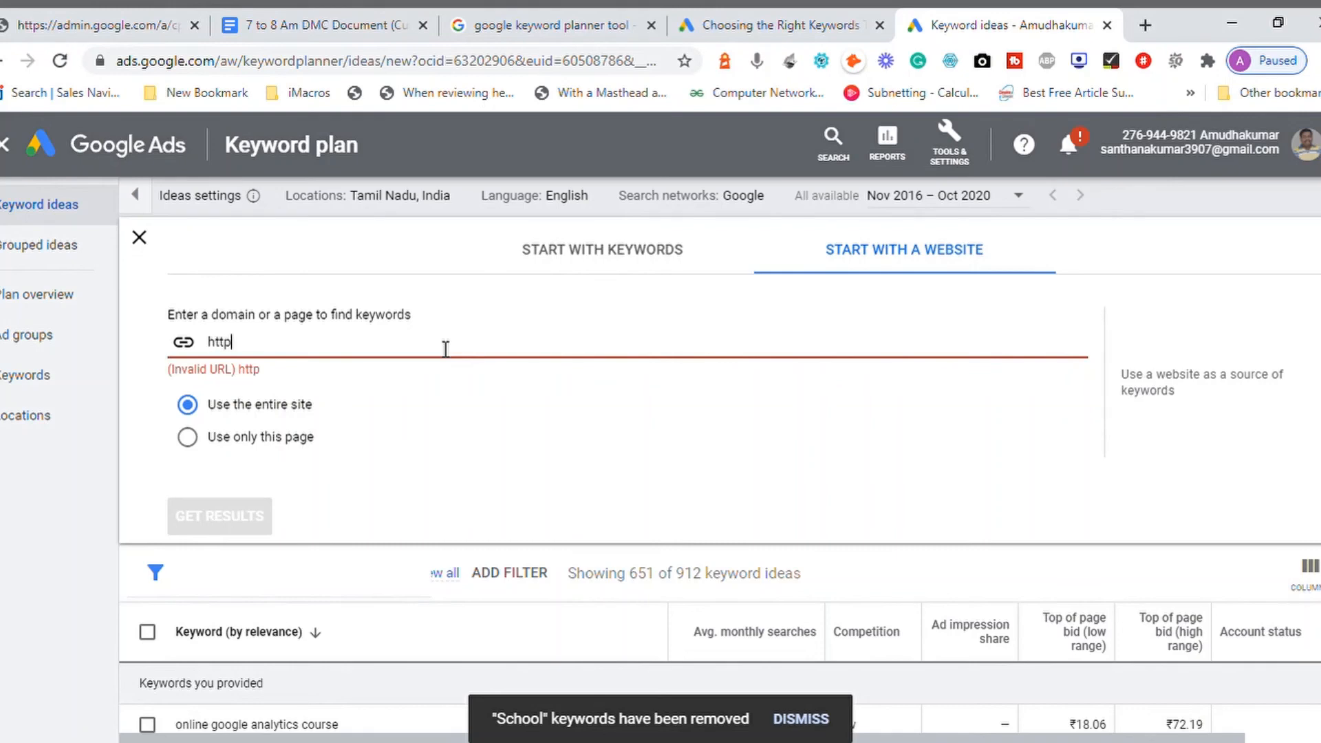
key("BackSpace")
type("://www")
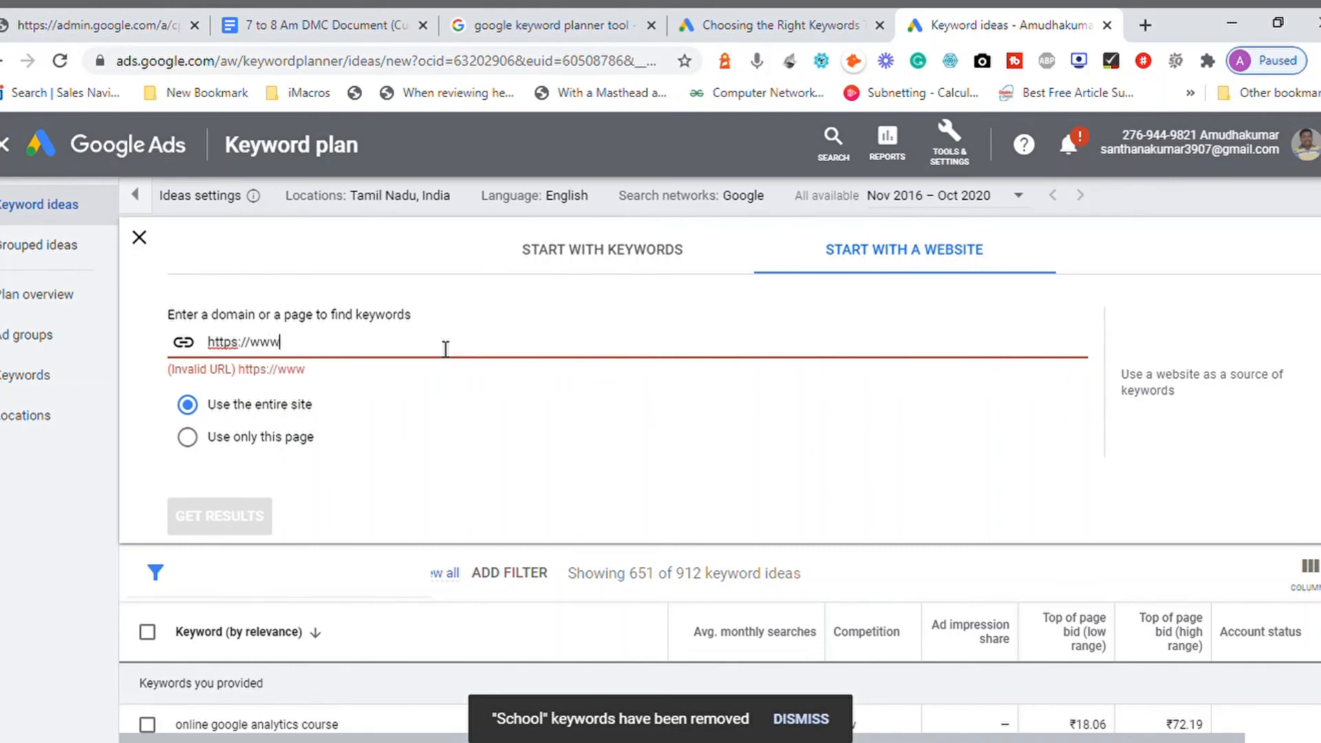
type(".amudhaku")
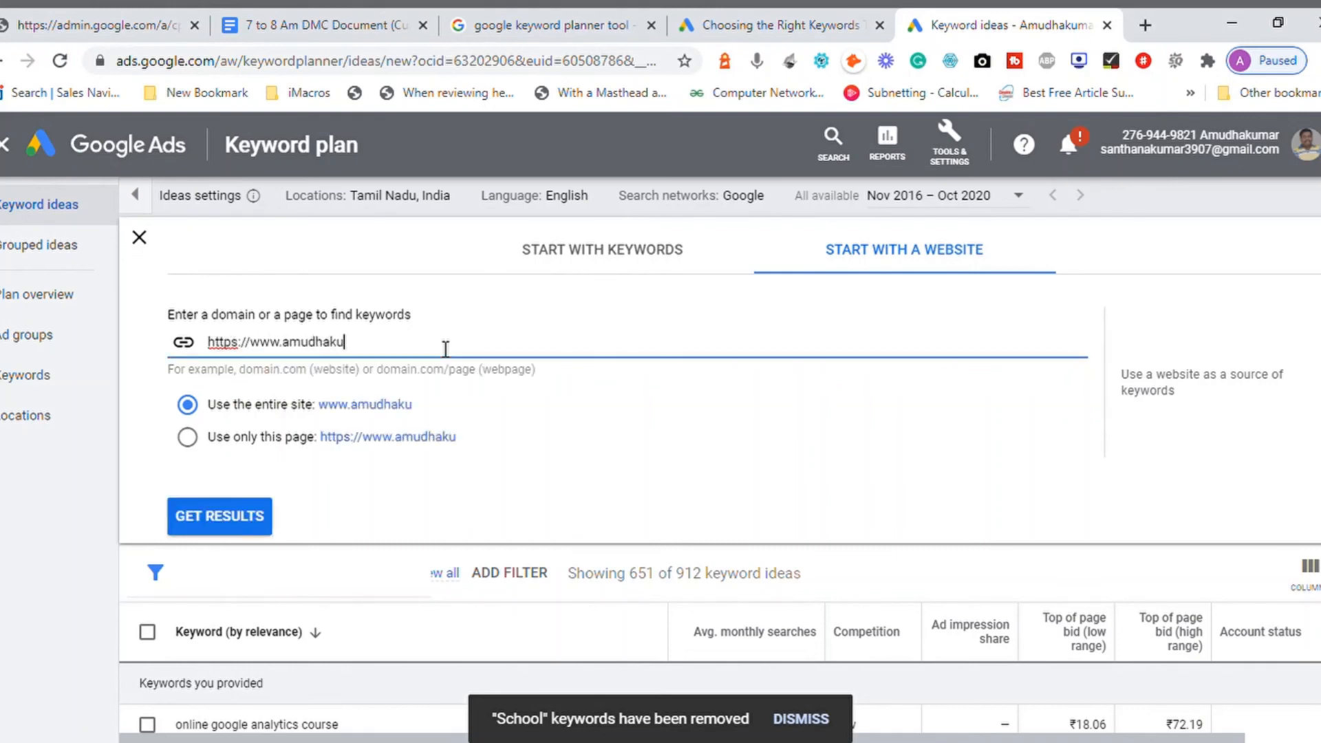
type("mar.com/")
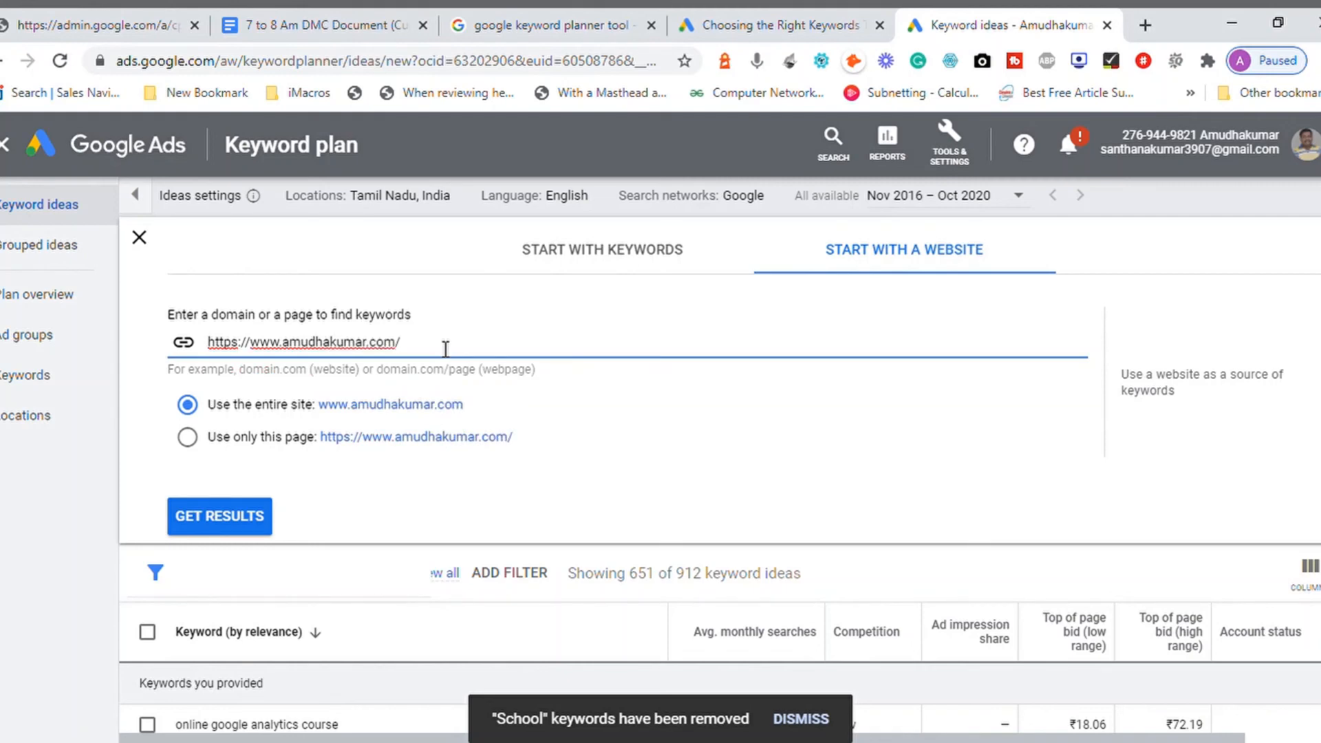
left_click(196, 412)
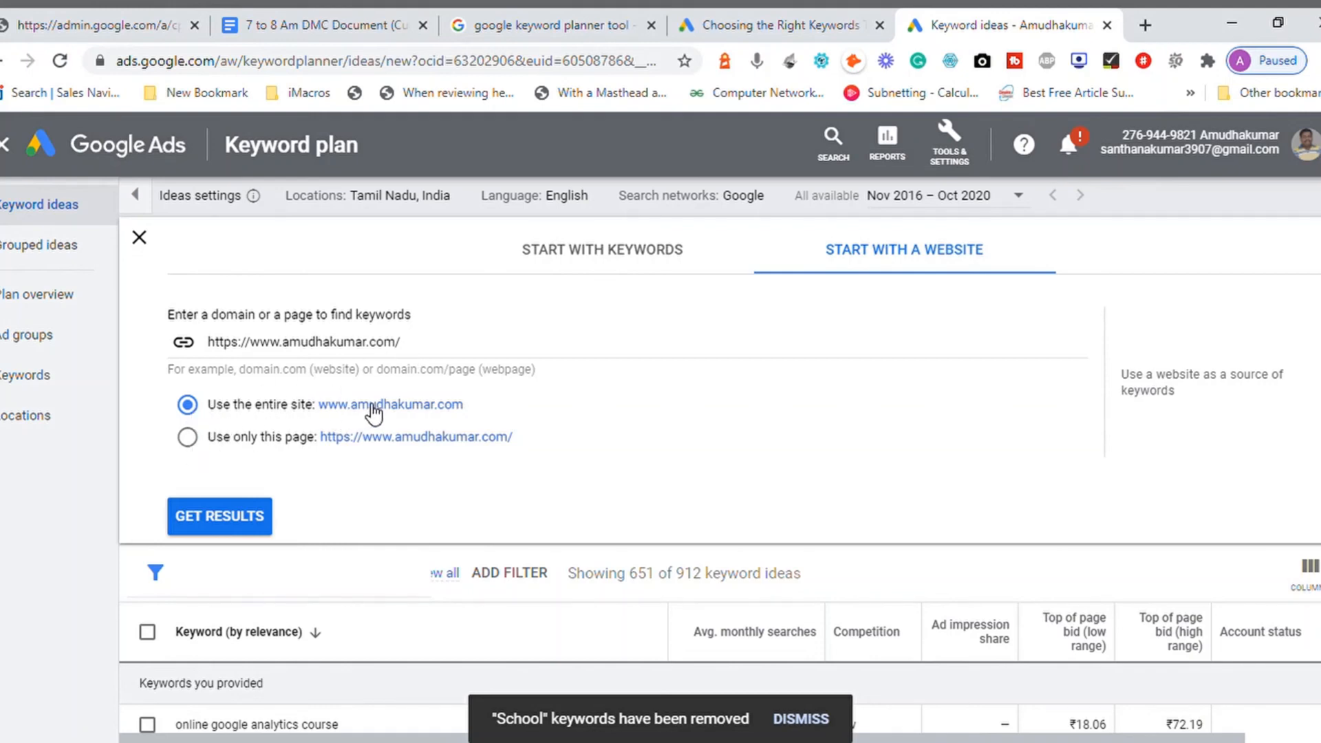
left_click(241, 521)
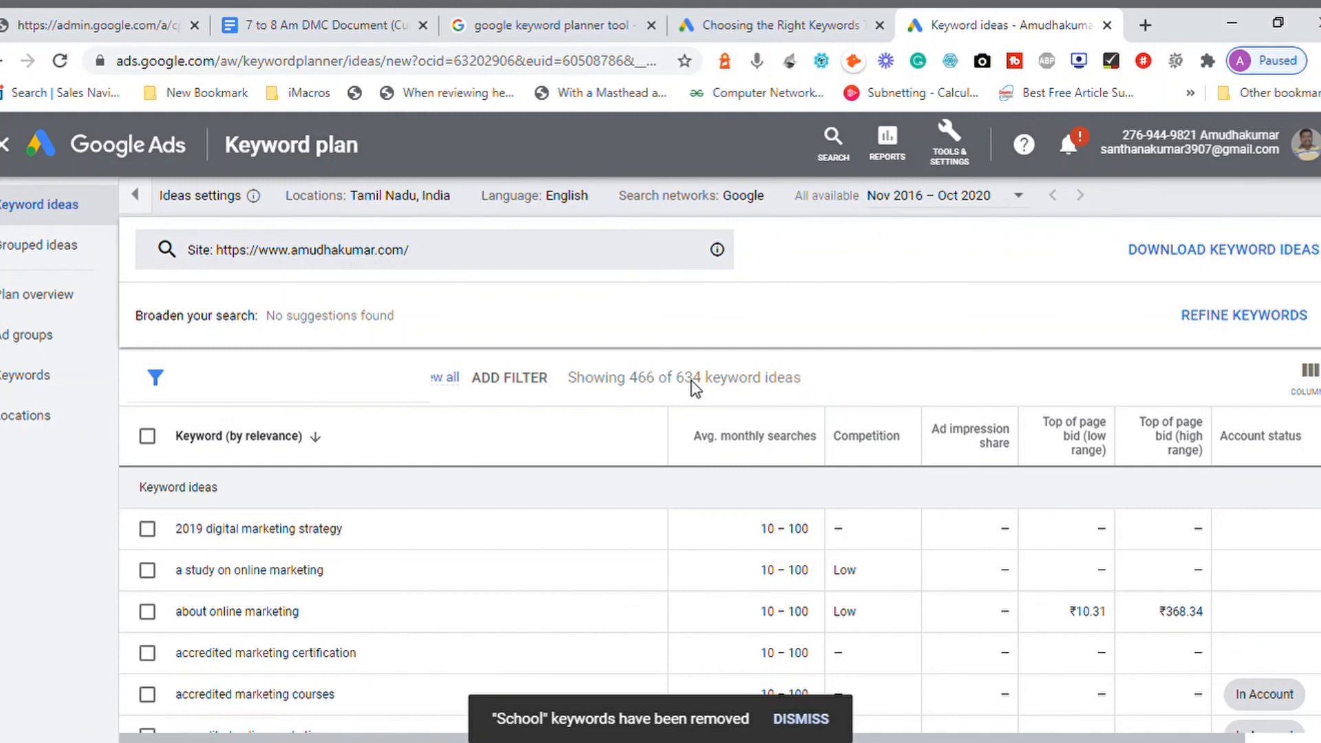
- Check the available table columns and the keyword refinements for the website-based ideas, closing both without changes
left_click(1306, 372)
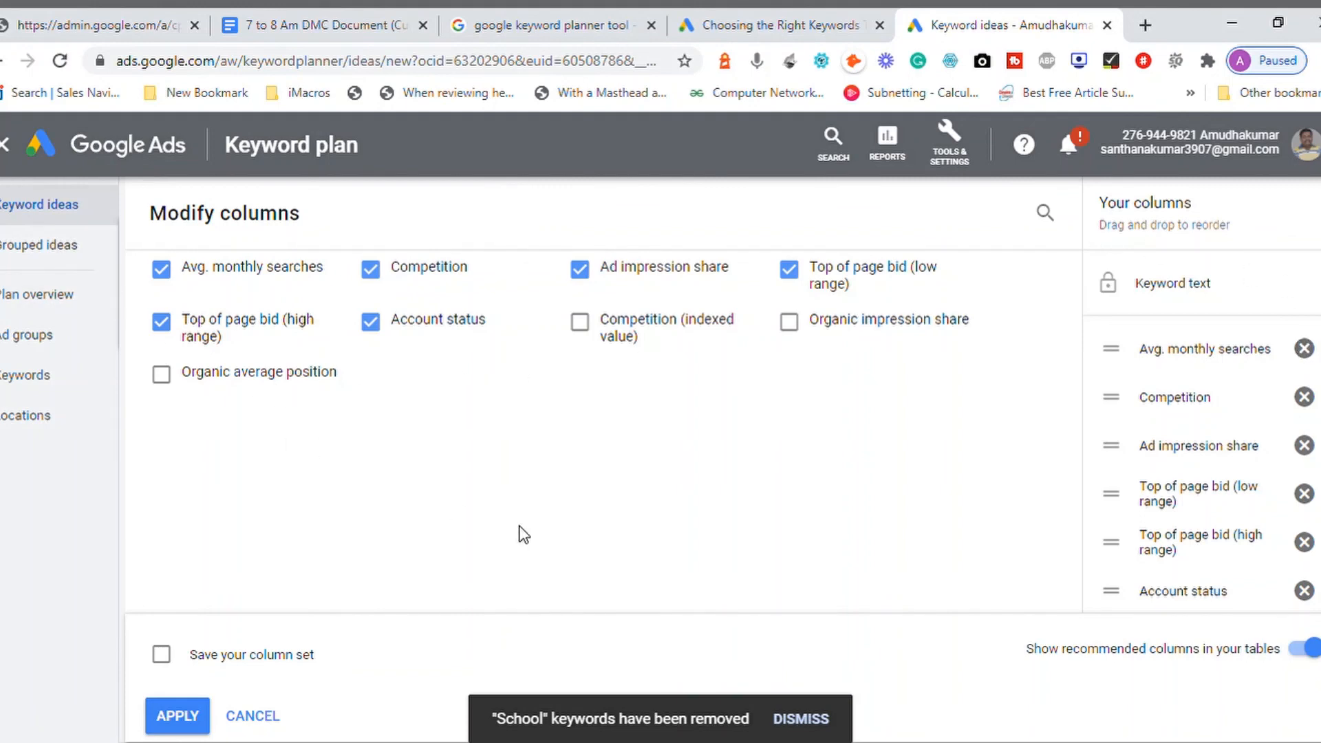
left_click(253, 715)
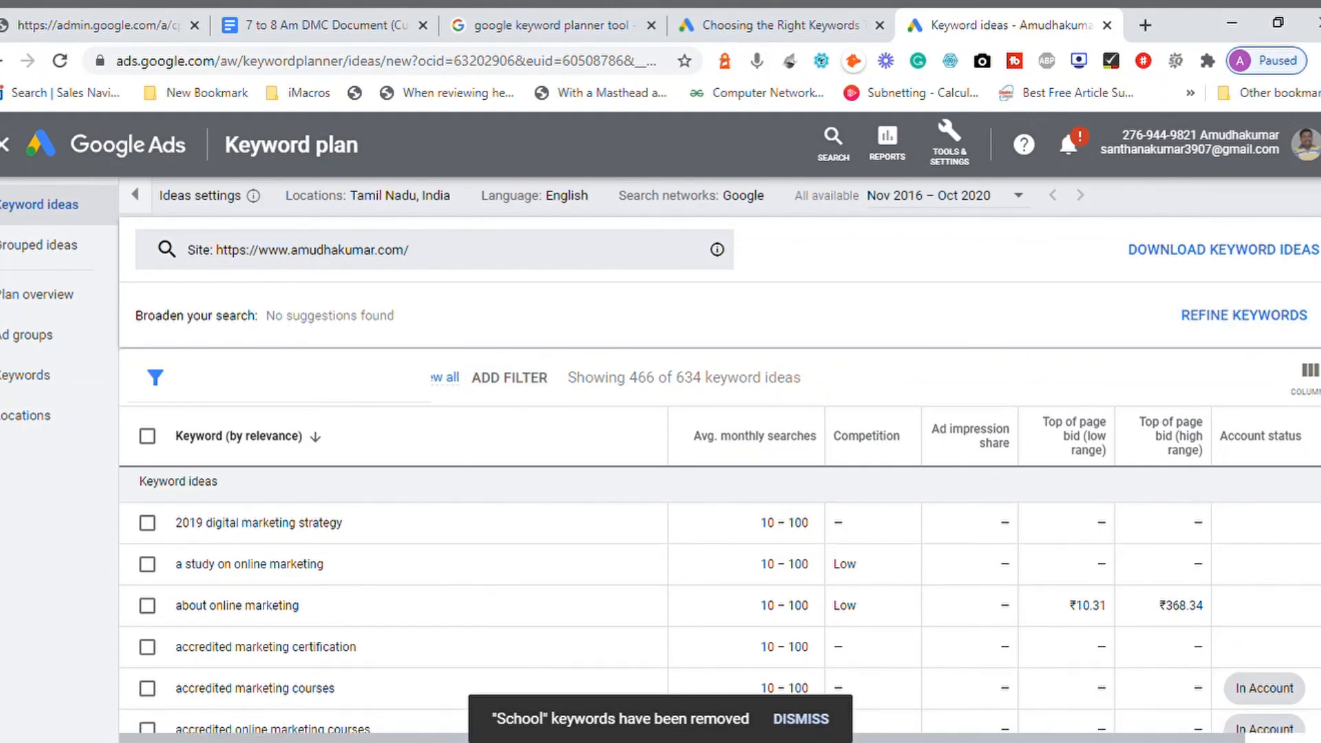
left_click(1244, 316)
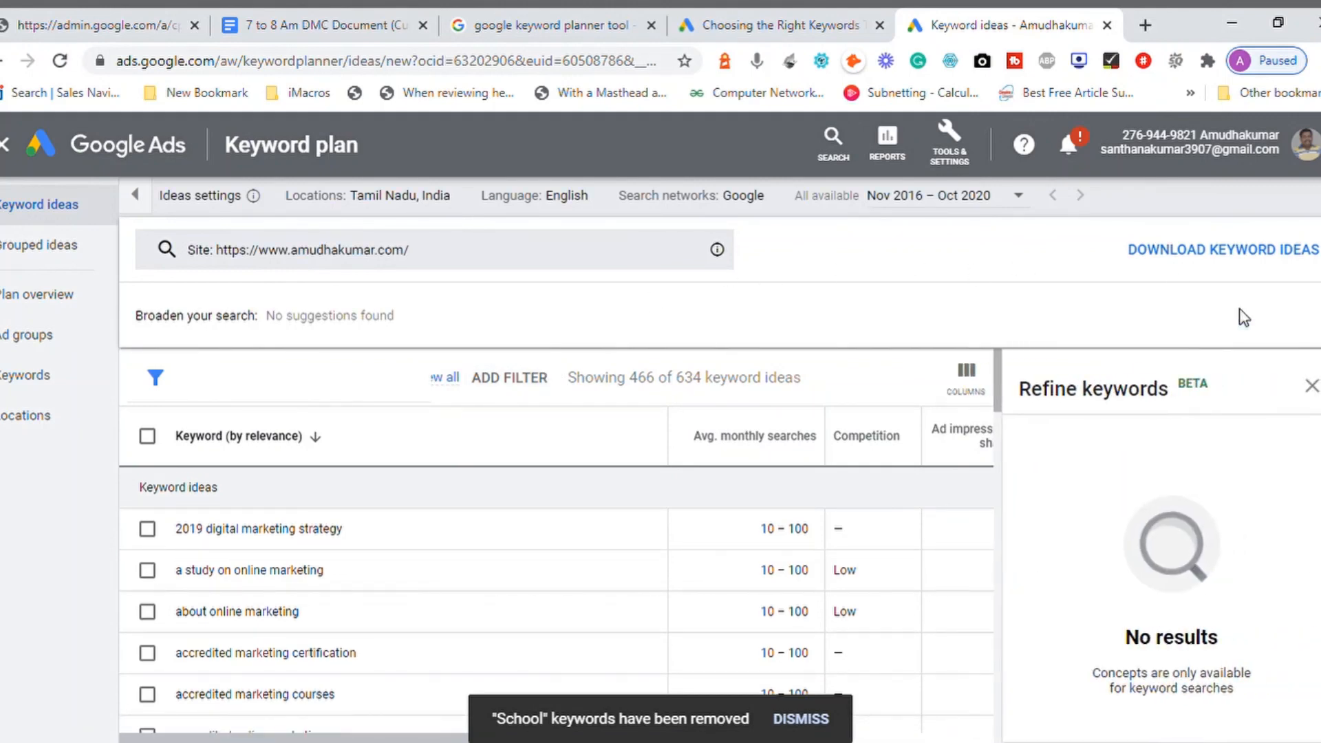
left_click(1310, 388)
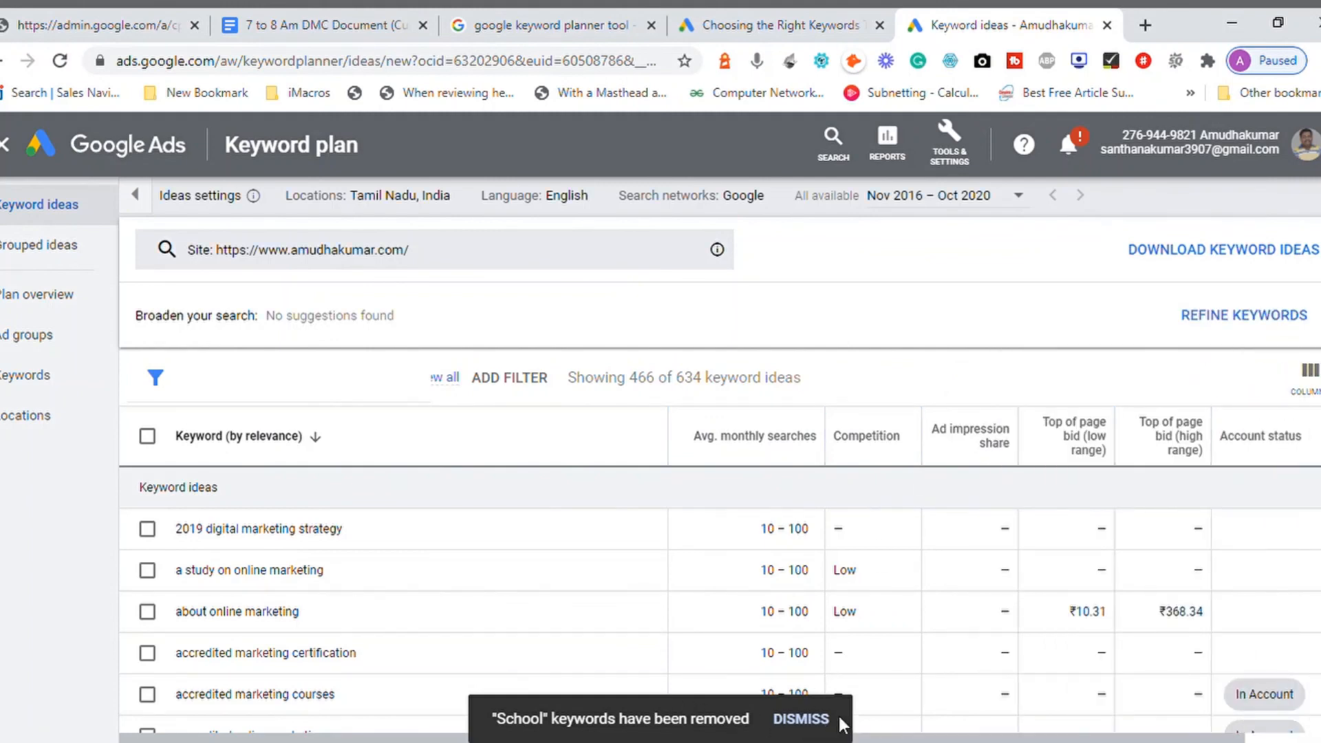
- Dismiss the removed-keywords notification and check the applied competition filter, closing it without changes
left_click(818, 719)
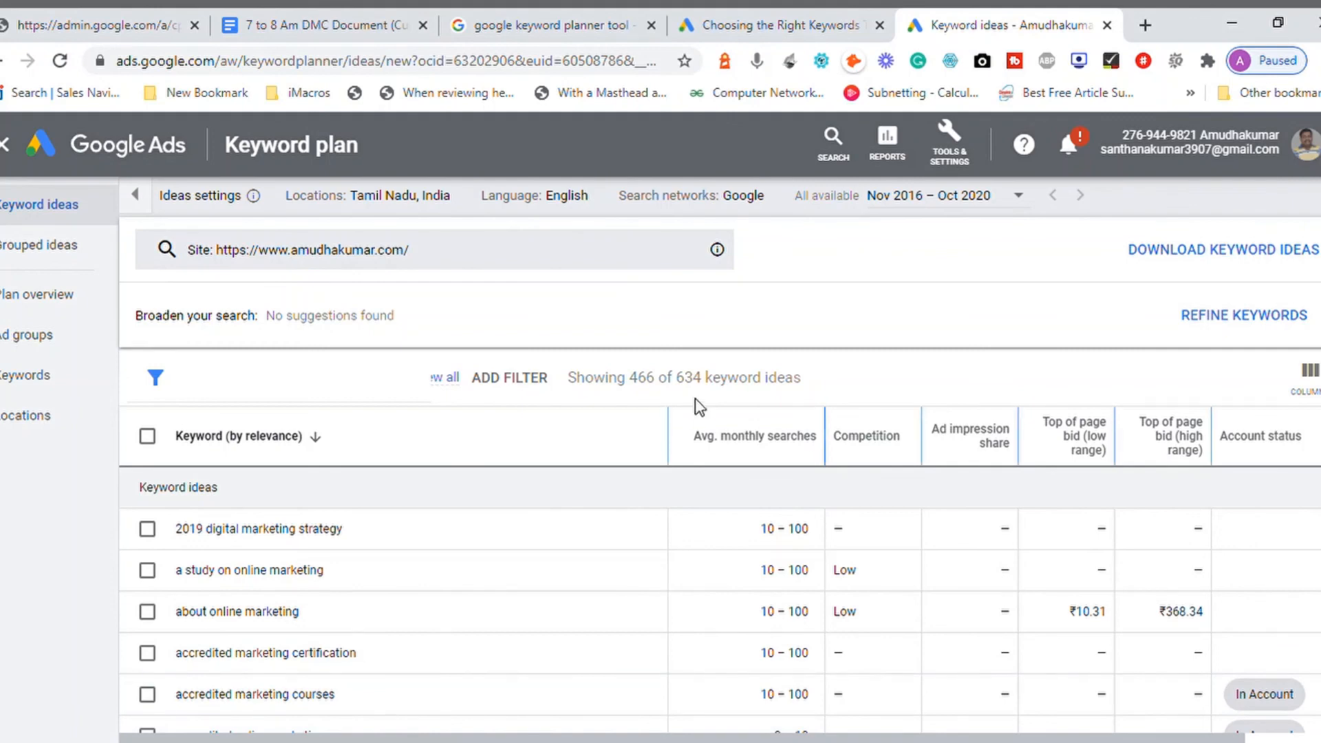
left_click(446, 379)
left_click(490, 417)
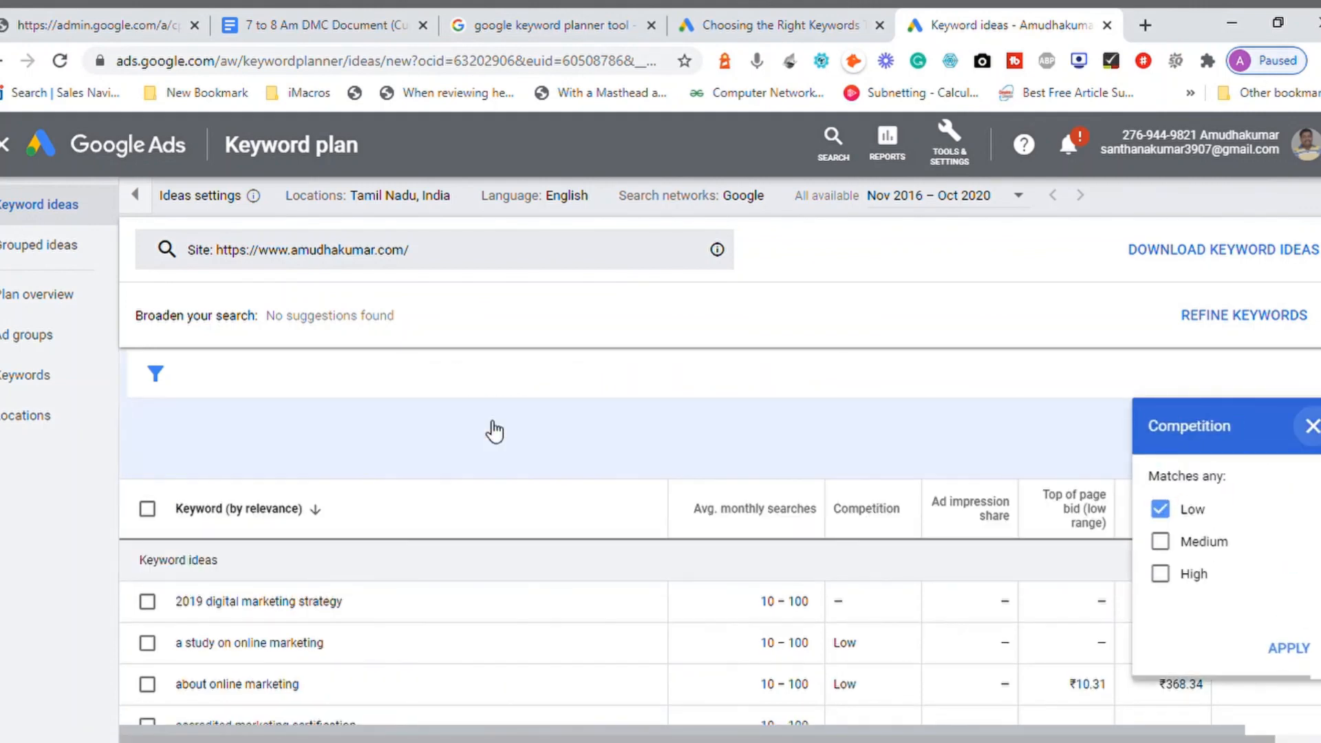
left_click(1312, 426)
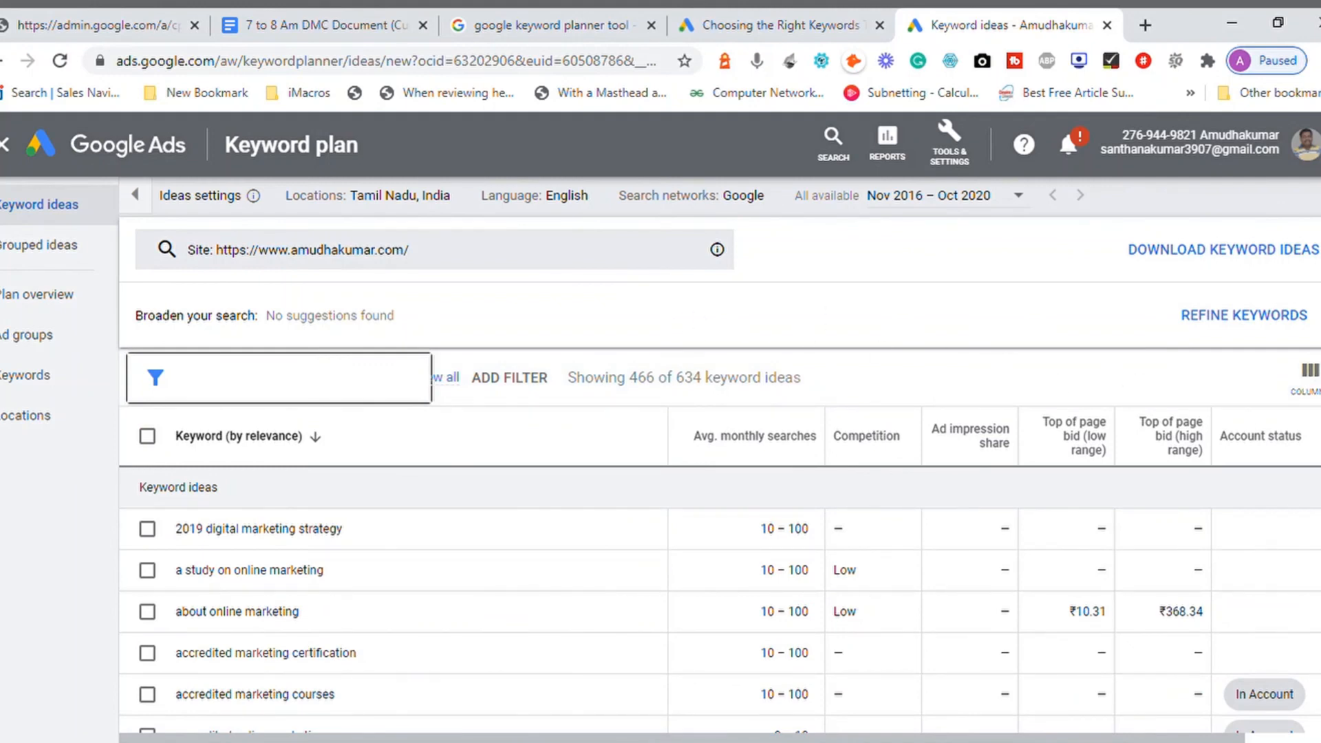
- Look through the website-based keyword ideas, examining their monthly searches, competition and bid ranges, and return to the start of the list
scroll(720, 600, "down", 2)
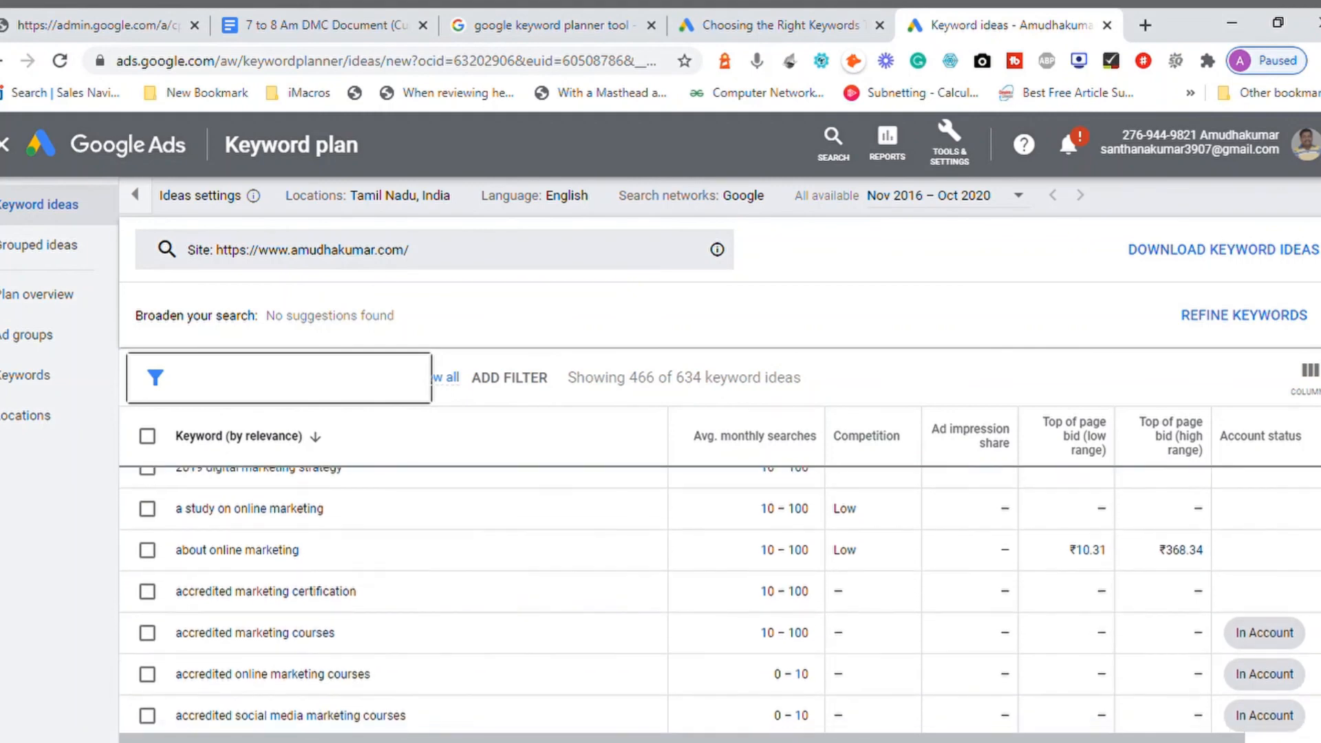
scroll(720, 603, "down", 2)
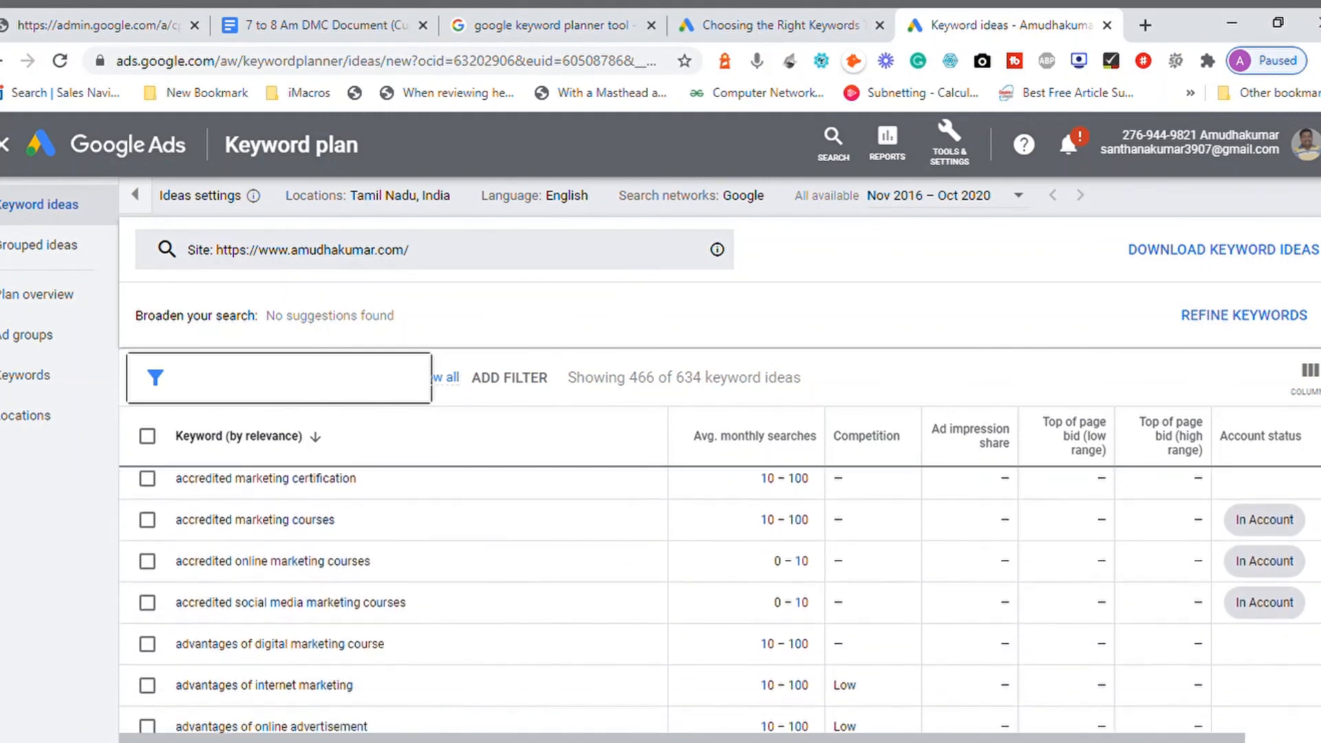
scroll(721, 602, "down", 3)
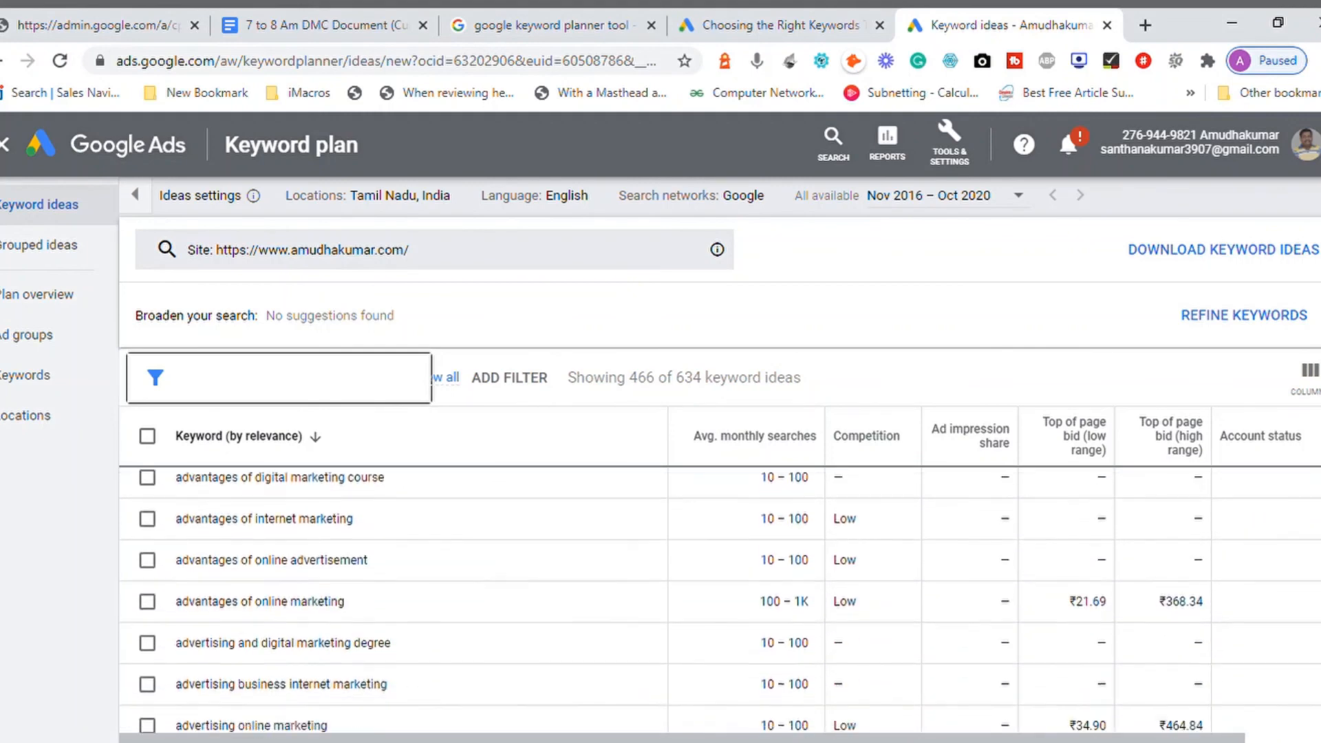
scroll(721, 600, "down", 1)
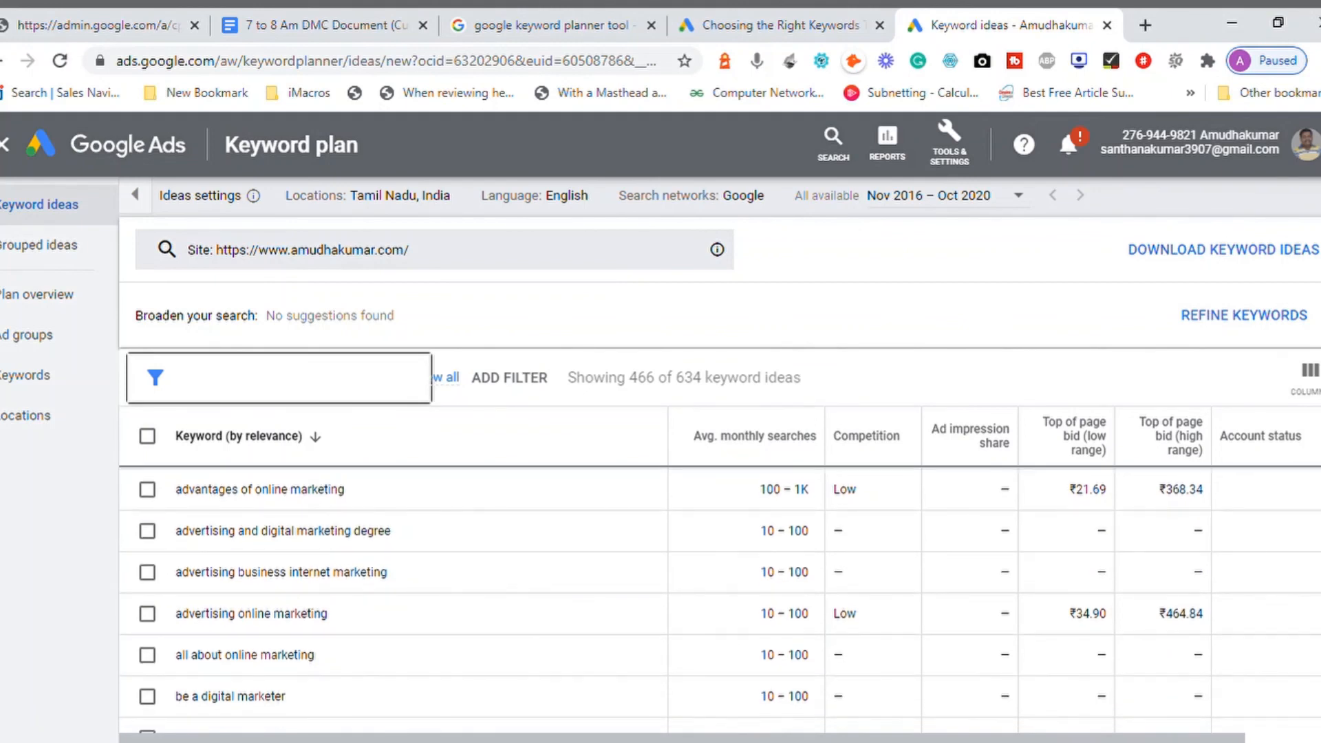
scroll(720, 601, "up", 1)
scroll(721, 601, "down", 1)
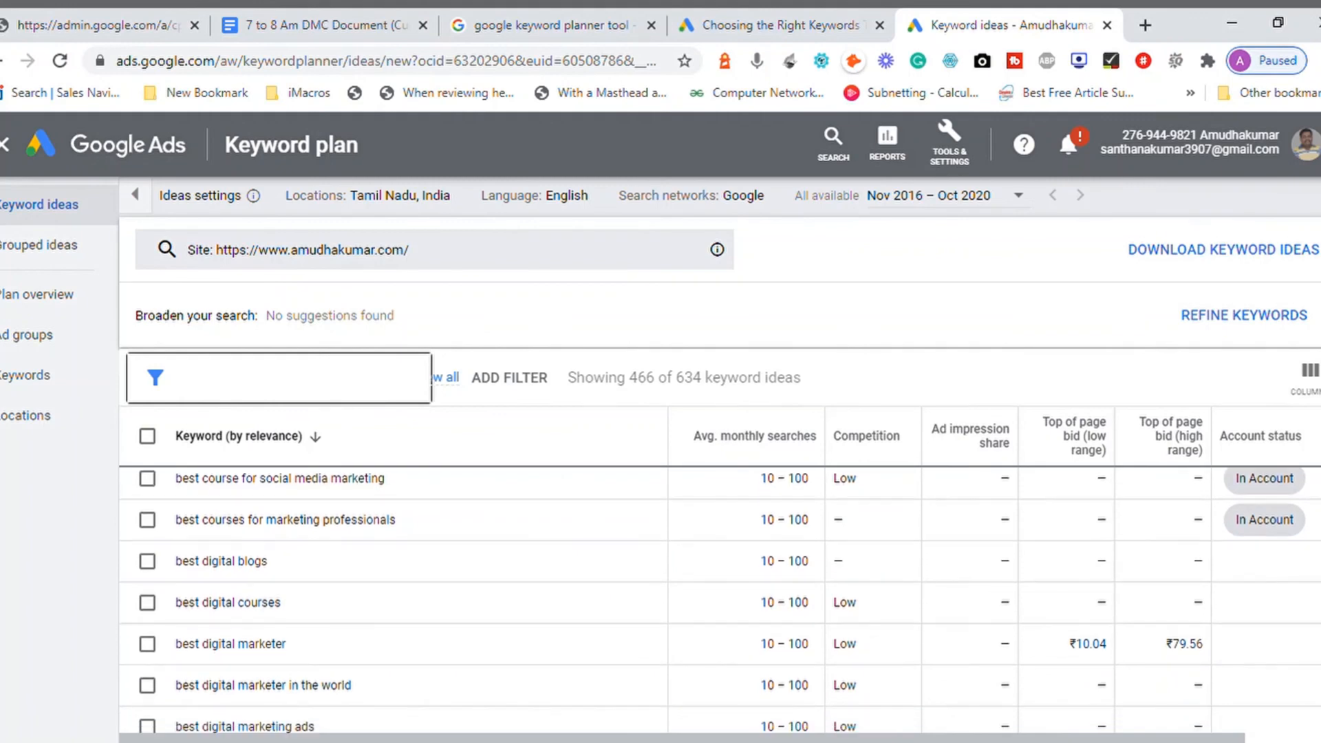
scroll(688, 598, "up", 2)
scroll(688, 599, "down", 6)
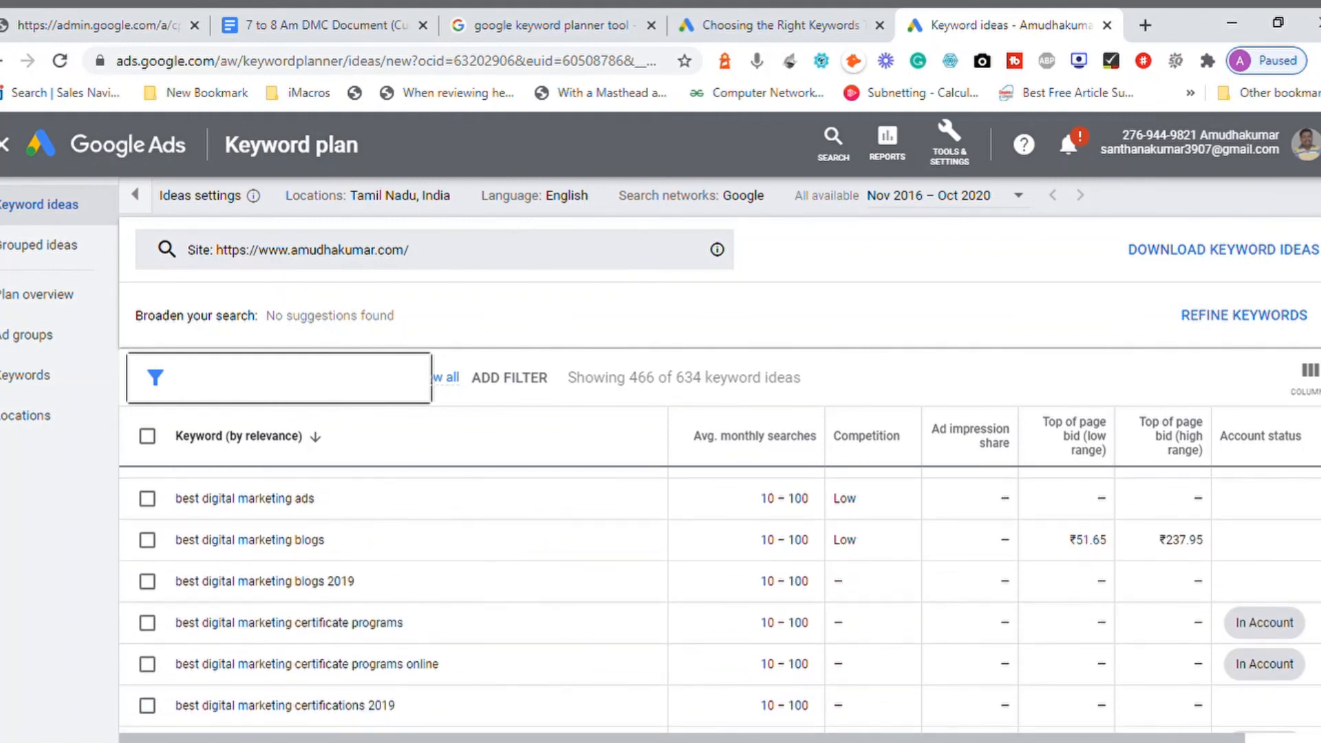
scroll(688, 599, "down", 5)
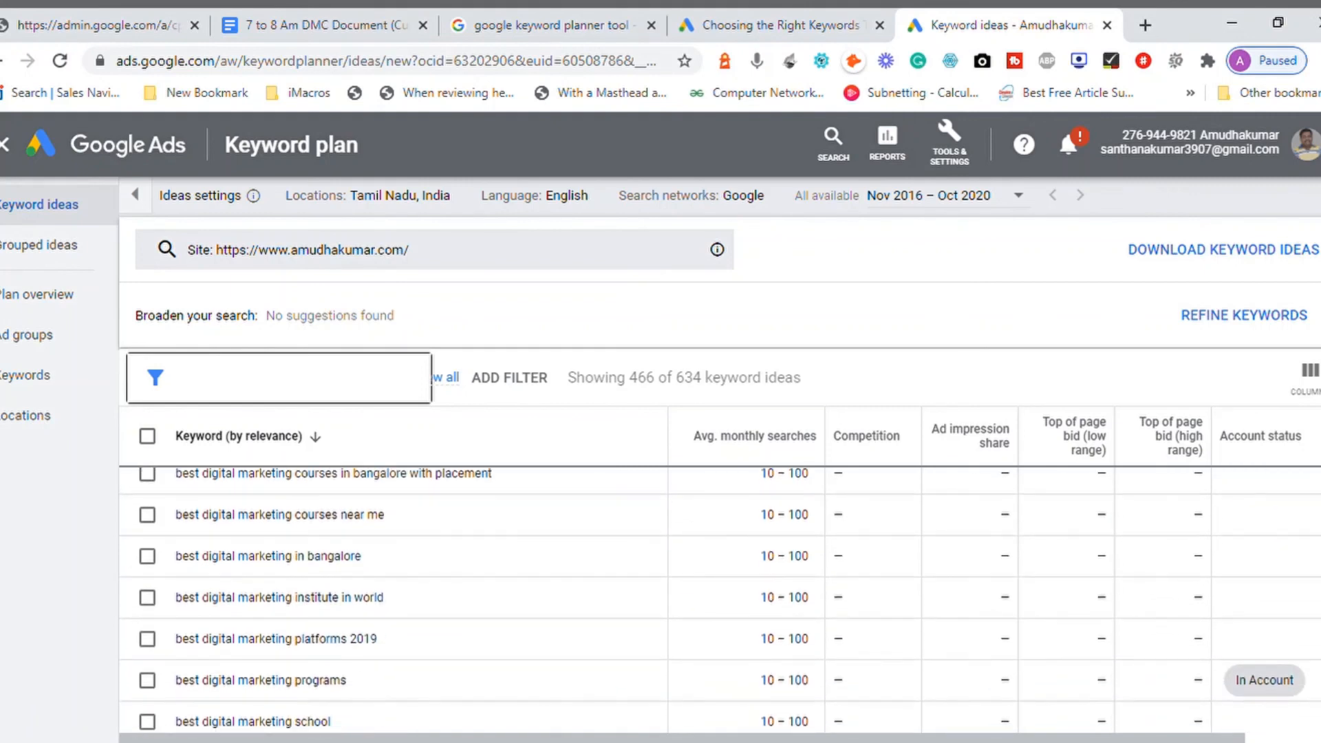
scroll(688, 598, "up", 20)
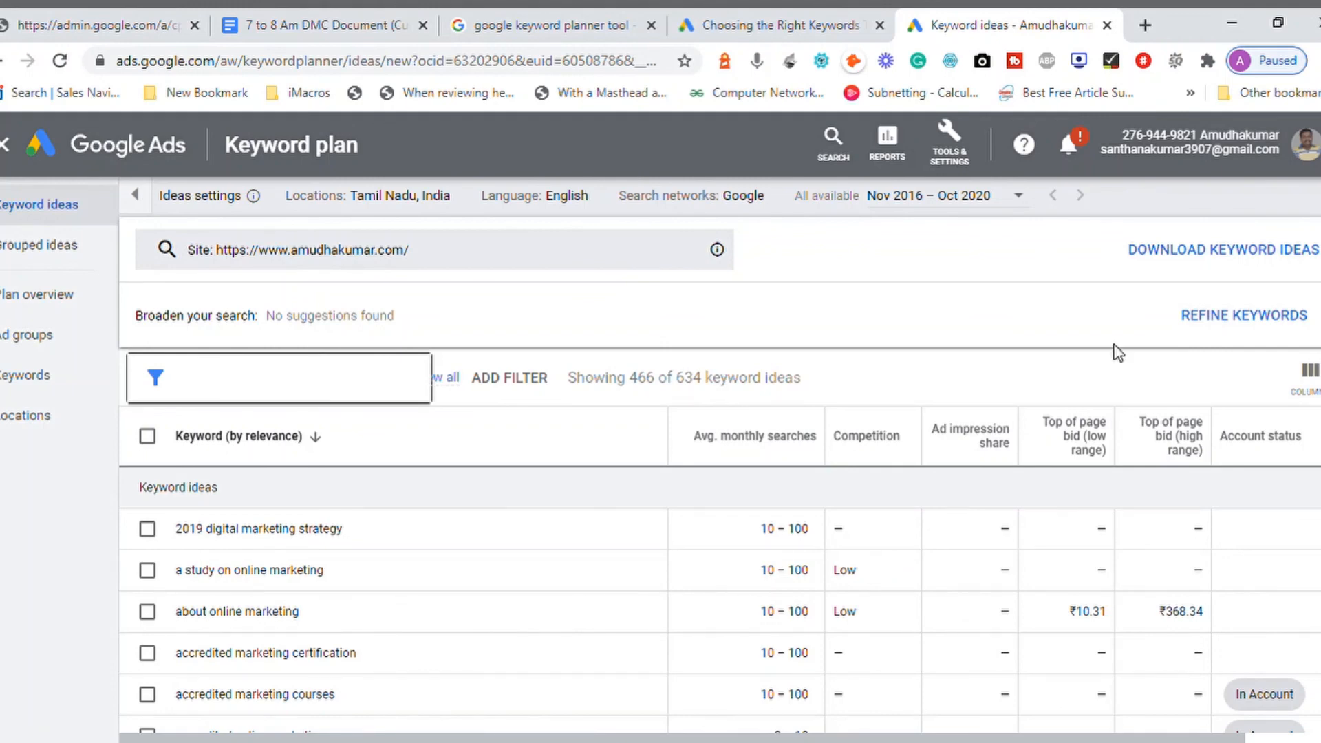
- Open the website search for editing and compare the options for starting with keywords and starting with a website
left_click(361, 254)
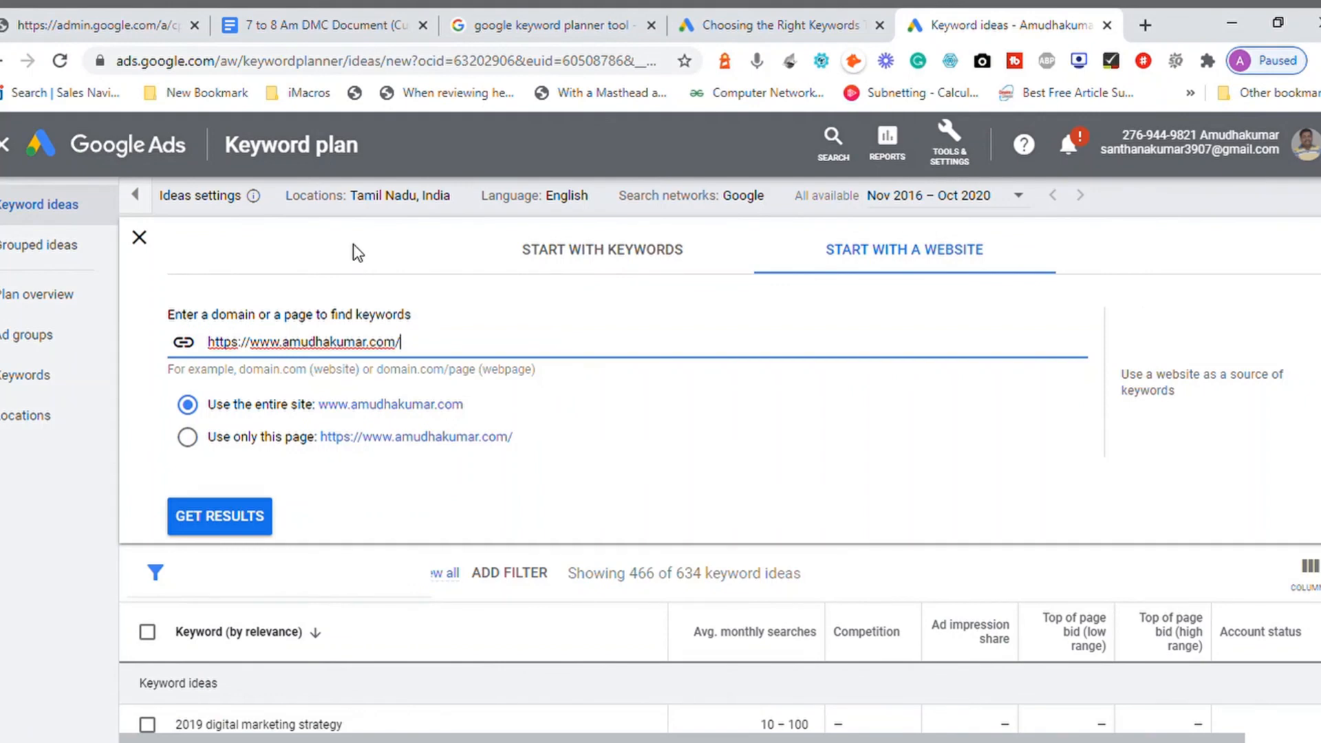
left_click(641, 265)
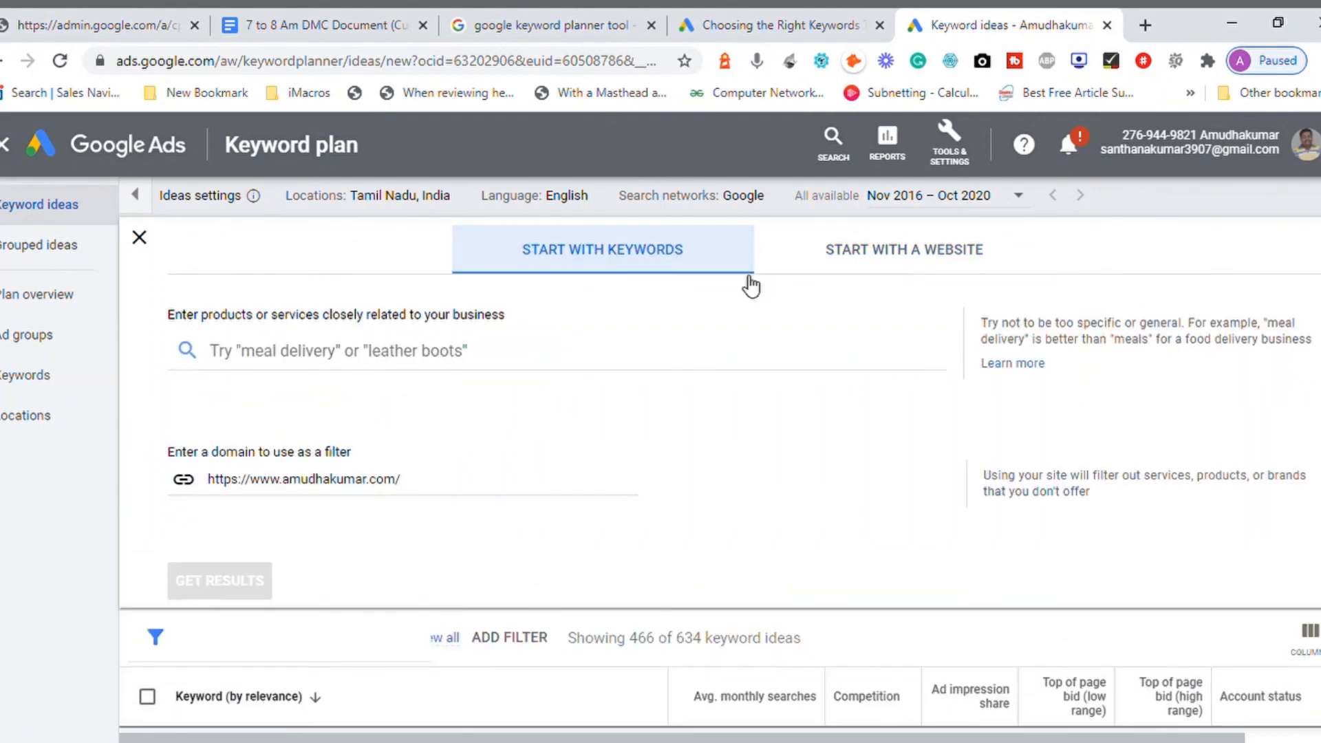
left_click(886, 265)
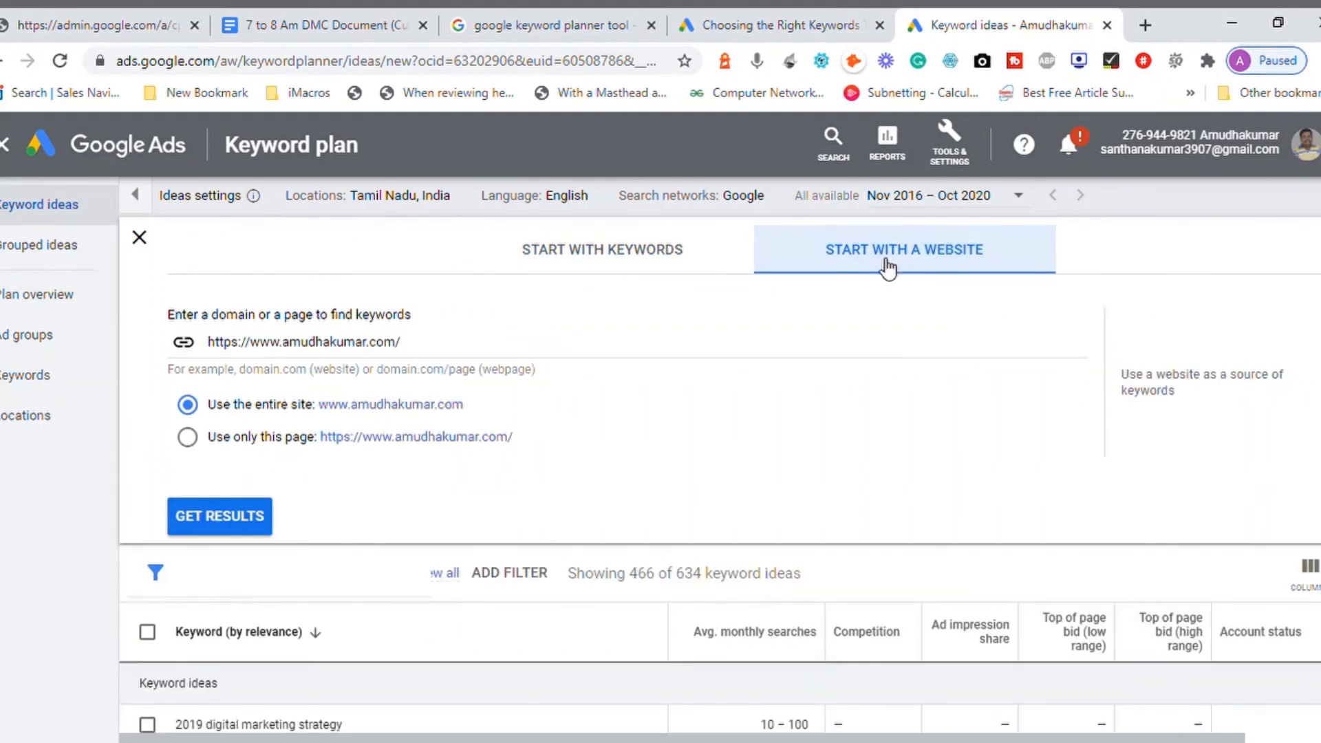